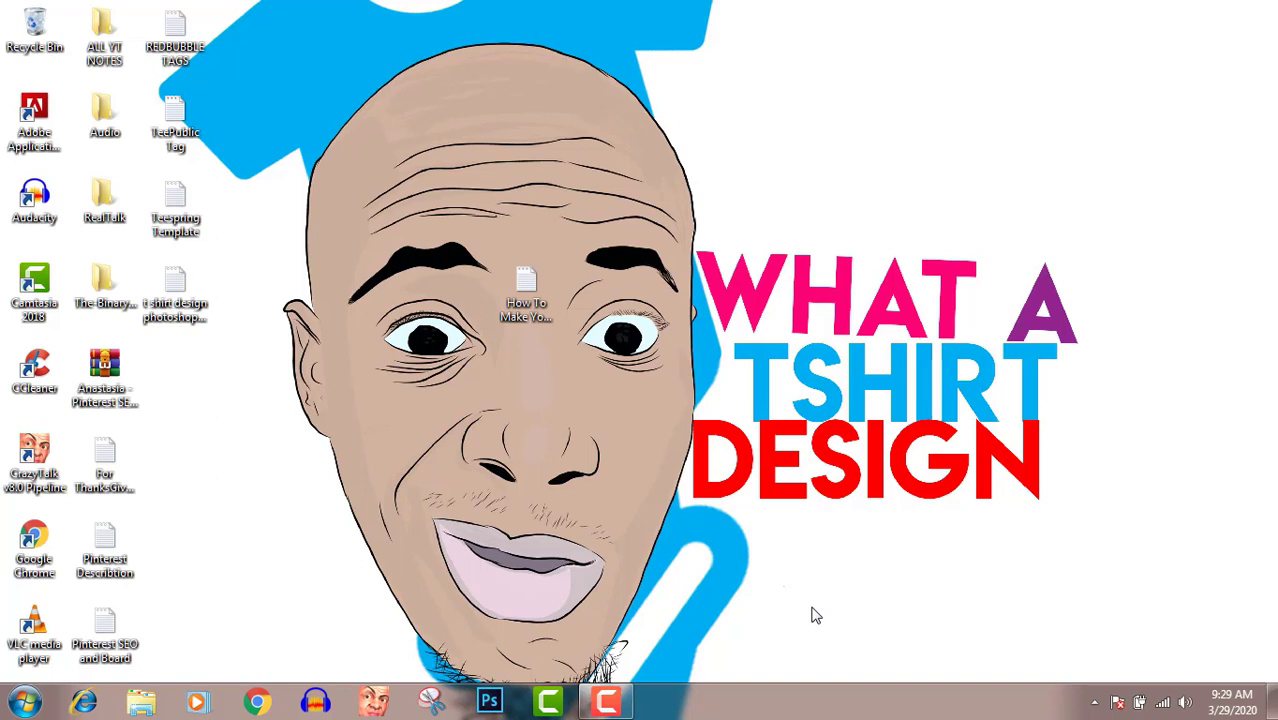
Step: Switch to Chrome, open YouTube, view the notifications and go to the channel's YouTube Studio dashboard
{"action": "left_click", "coordinate": [257, 703]}
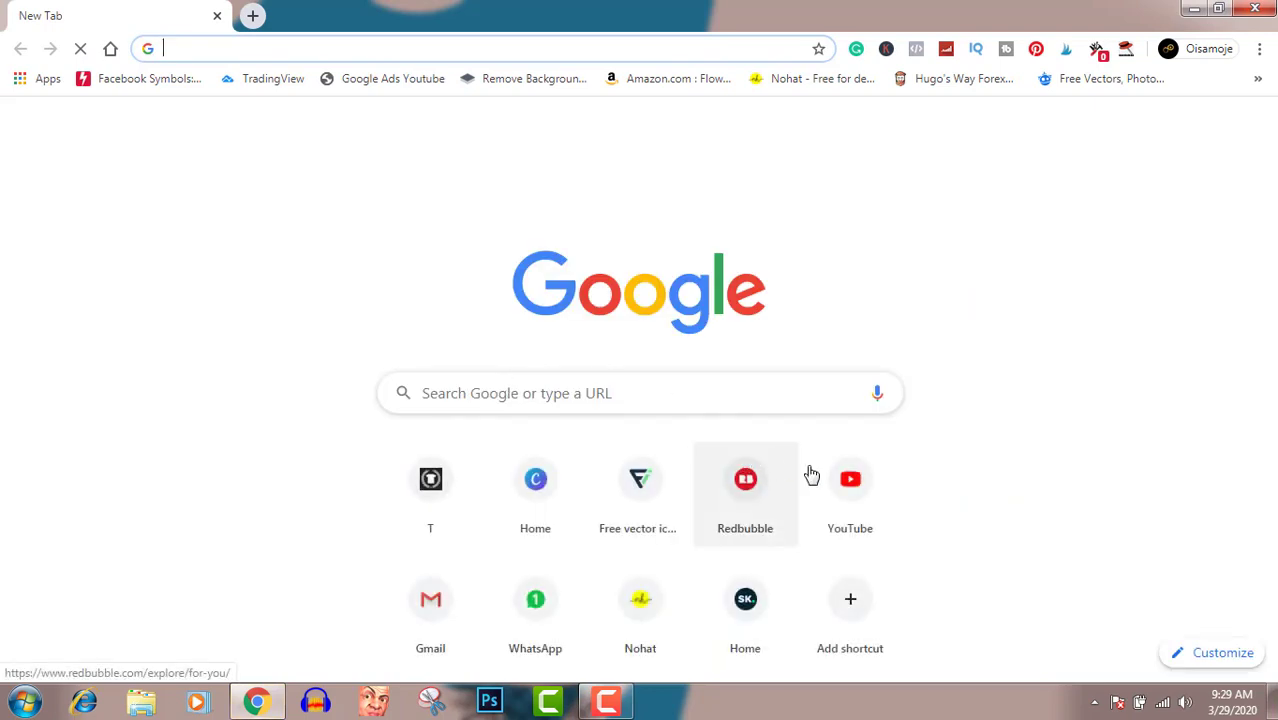
{"action": "left_click", "coordinate": [845, 486]}
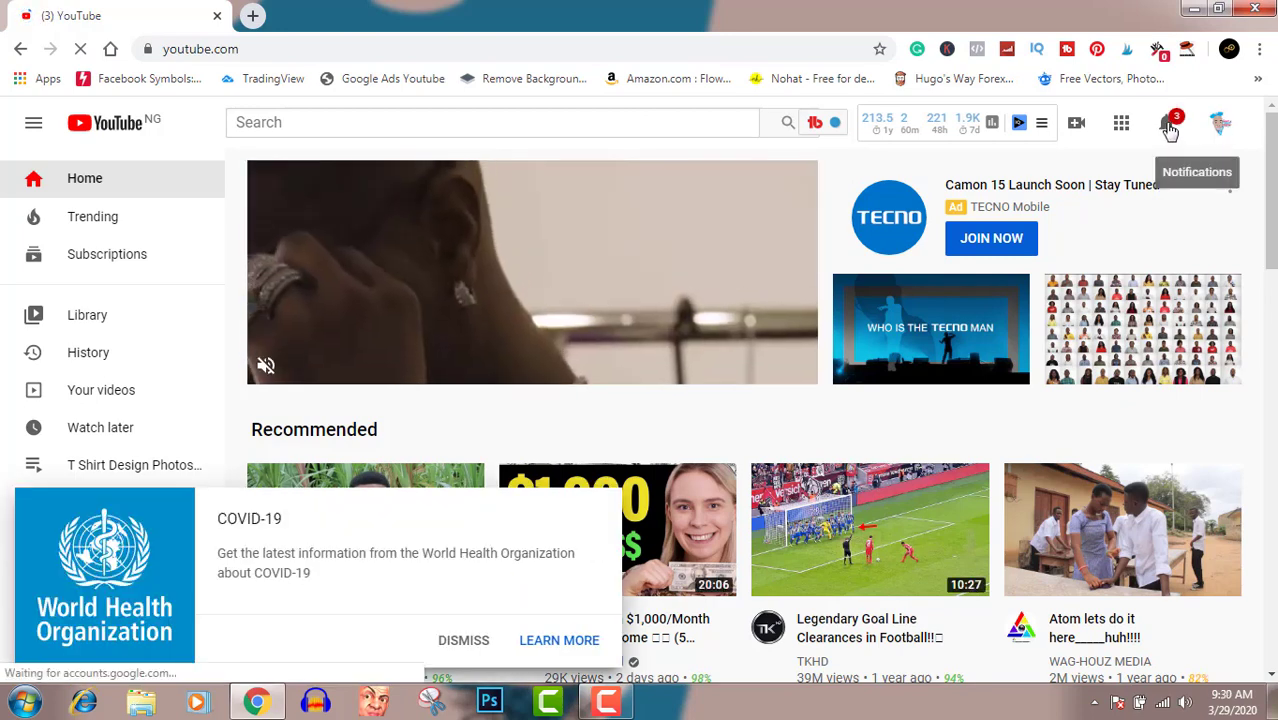
{"action": "left_click", "coordinate": [1170, 126]}
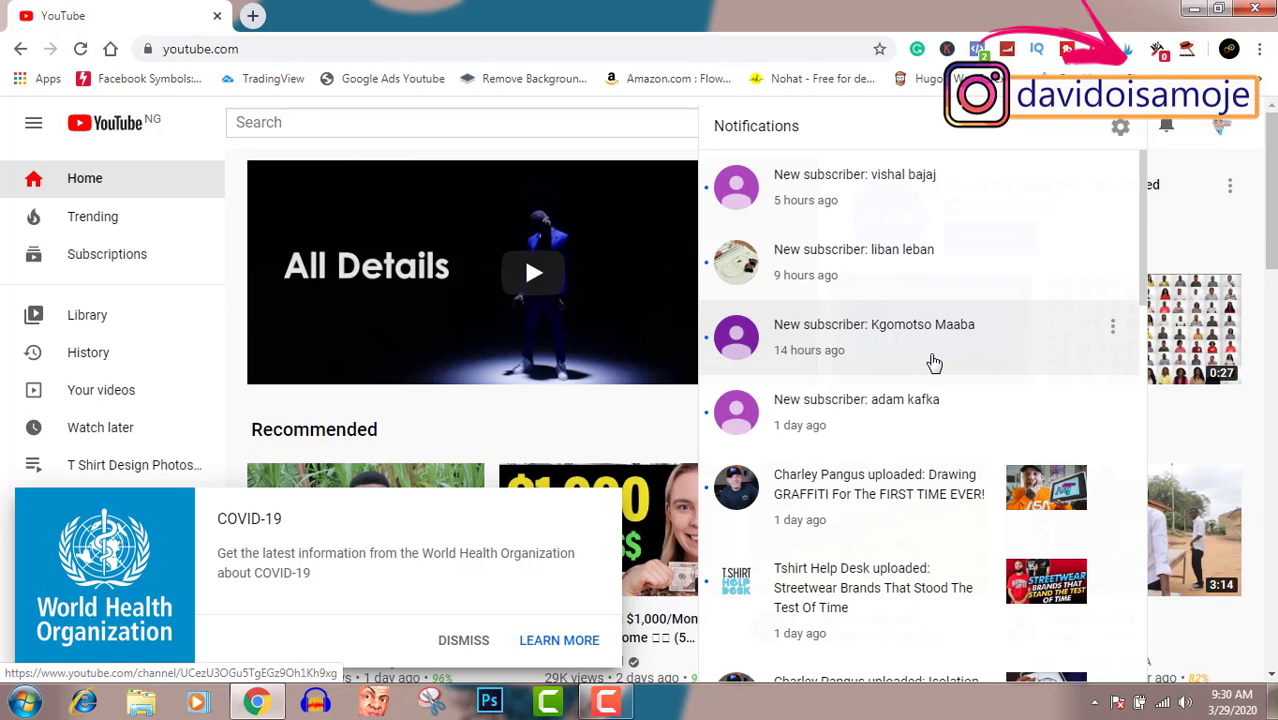
{"action": "left_click", "coordinate": [1224, 130]}
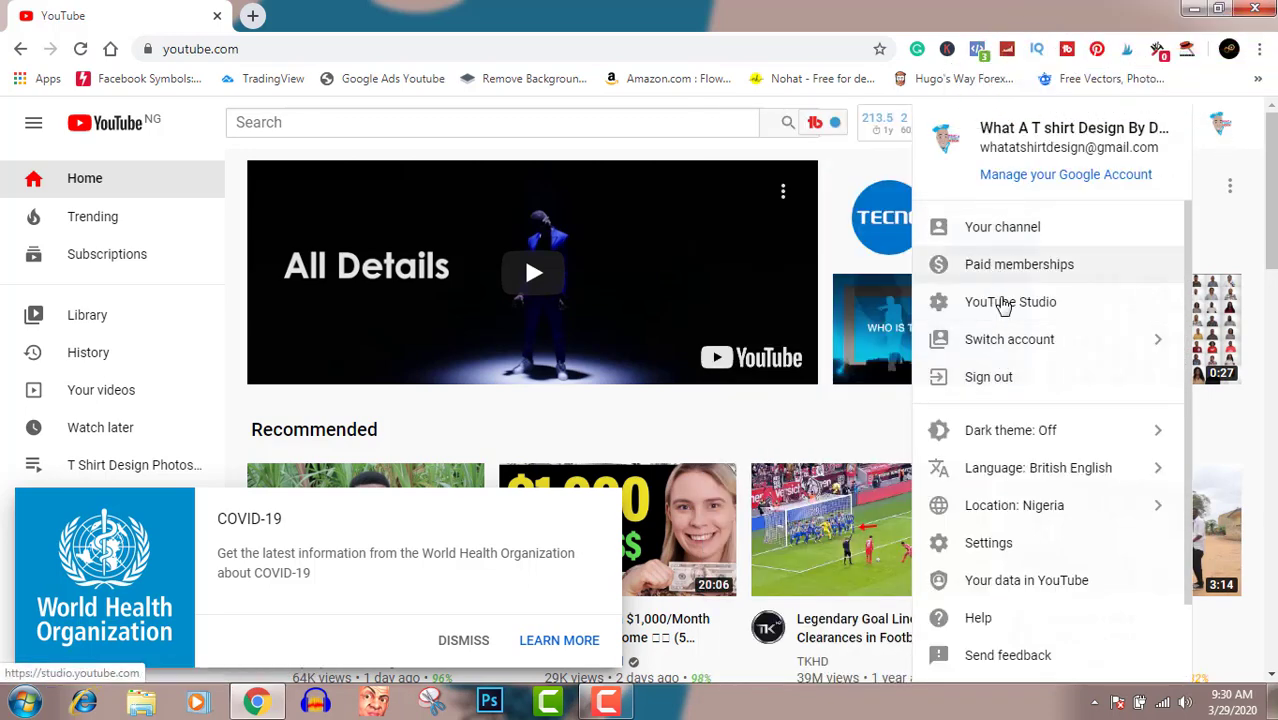
{"action": "left_click", "coordinate": [1003, 303]}
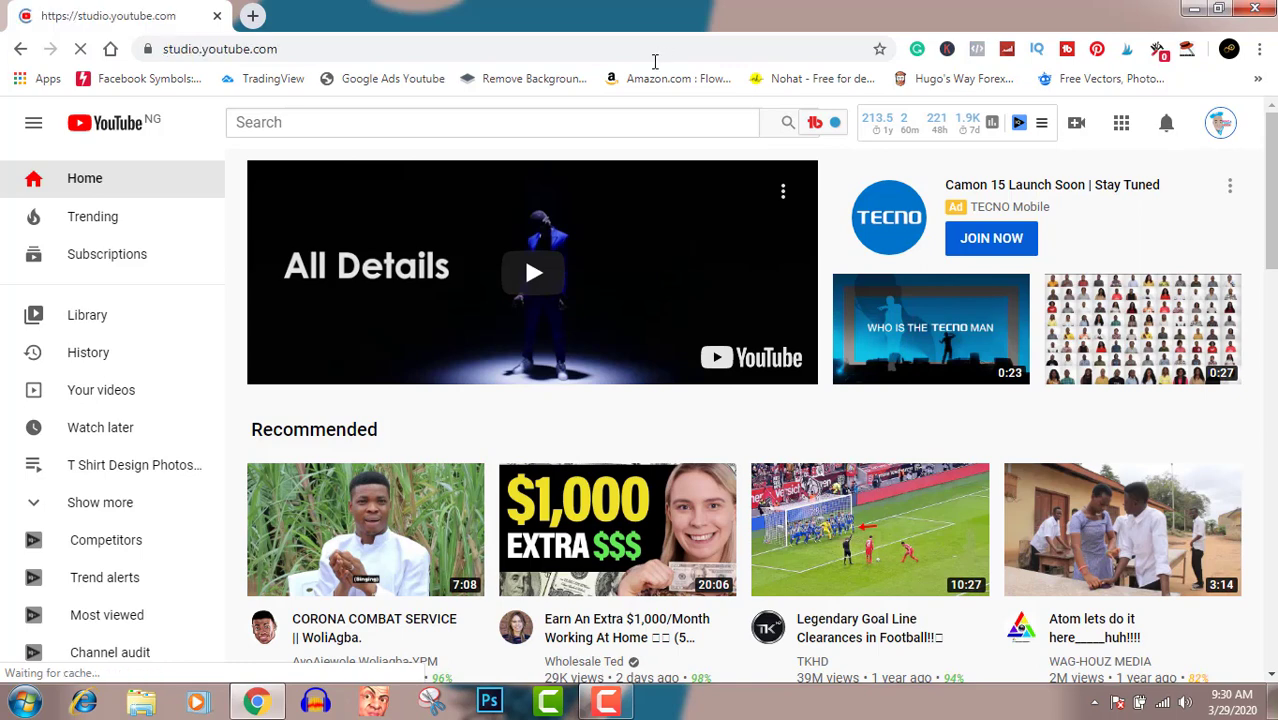
Step: Search Google Images for "hawaii" in a new browser tab
{"action": "left_click", "coordinate": [254, 17]}
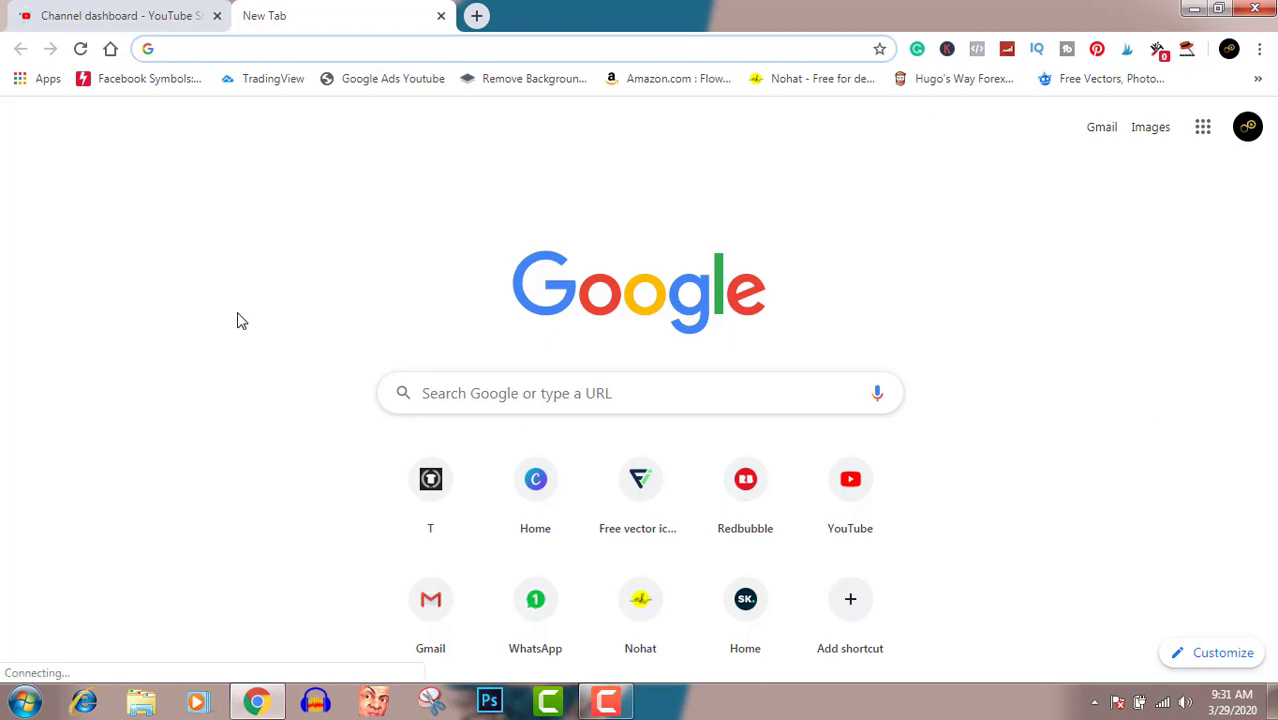
{"action": "type", "text": "hawaii"}
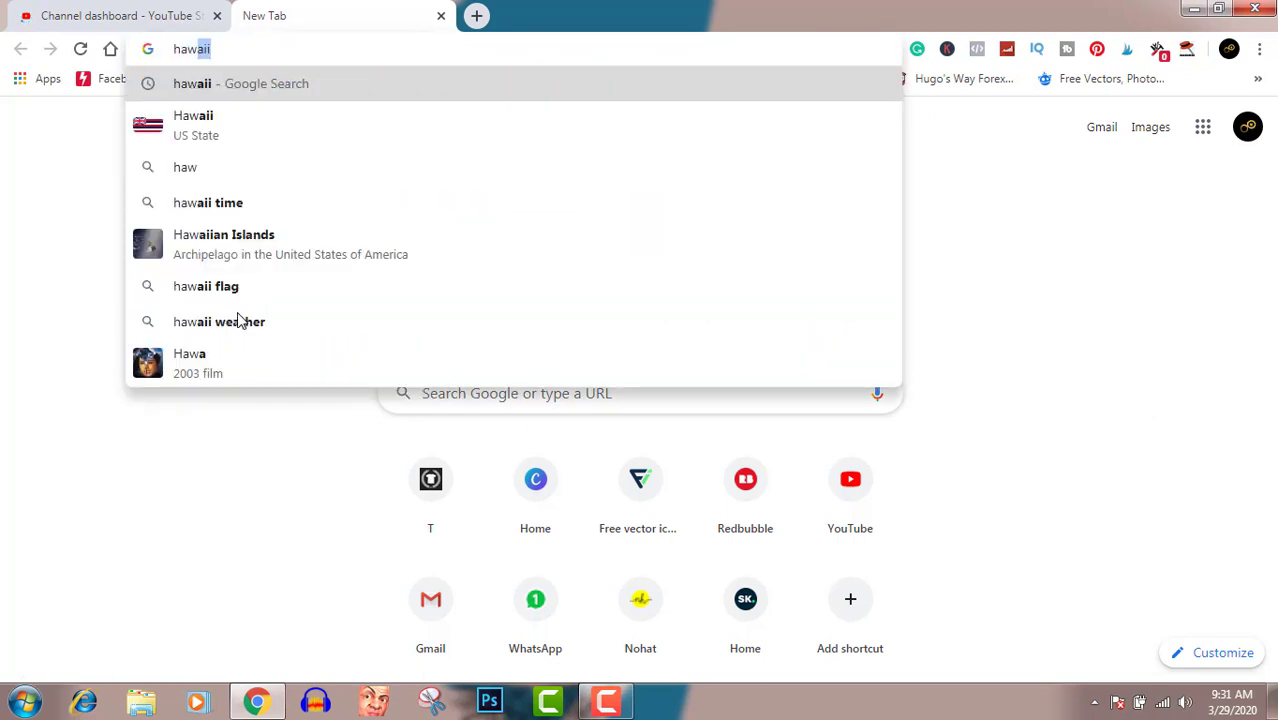
{"action": "key", "text": "Return"}
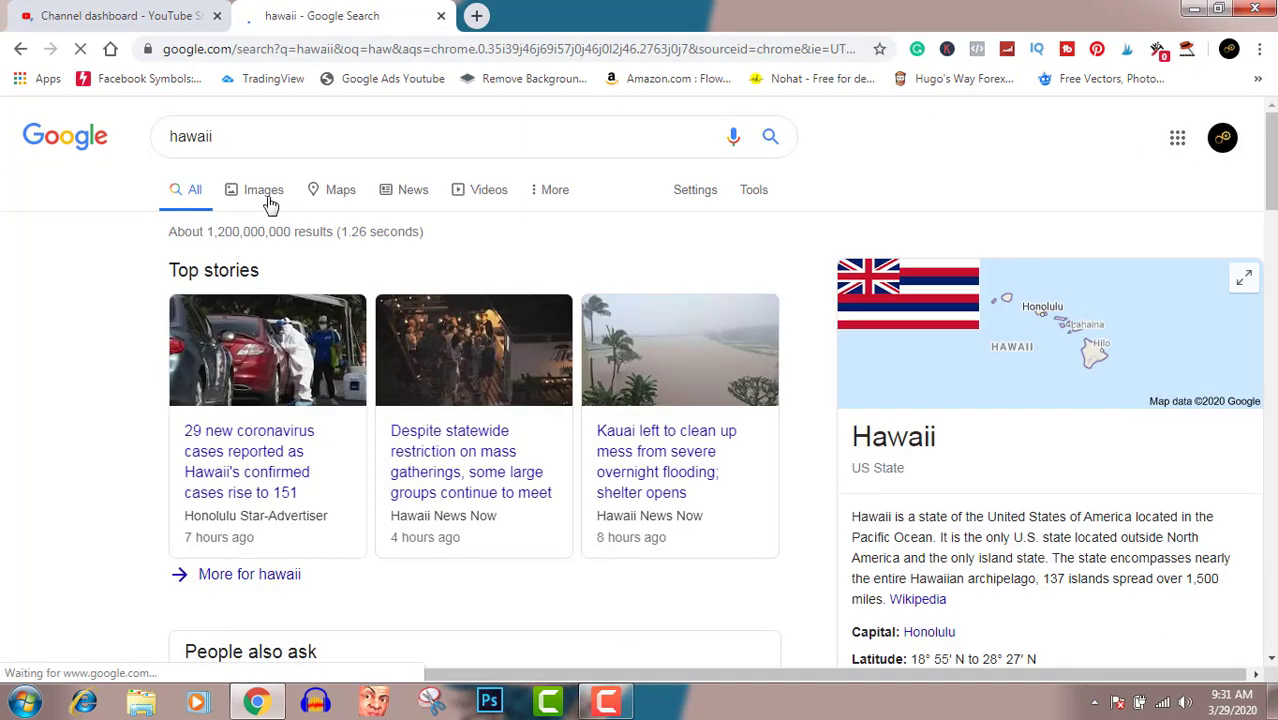
{"action": "left_click", "coordinate": [268, 201]}
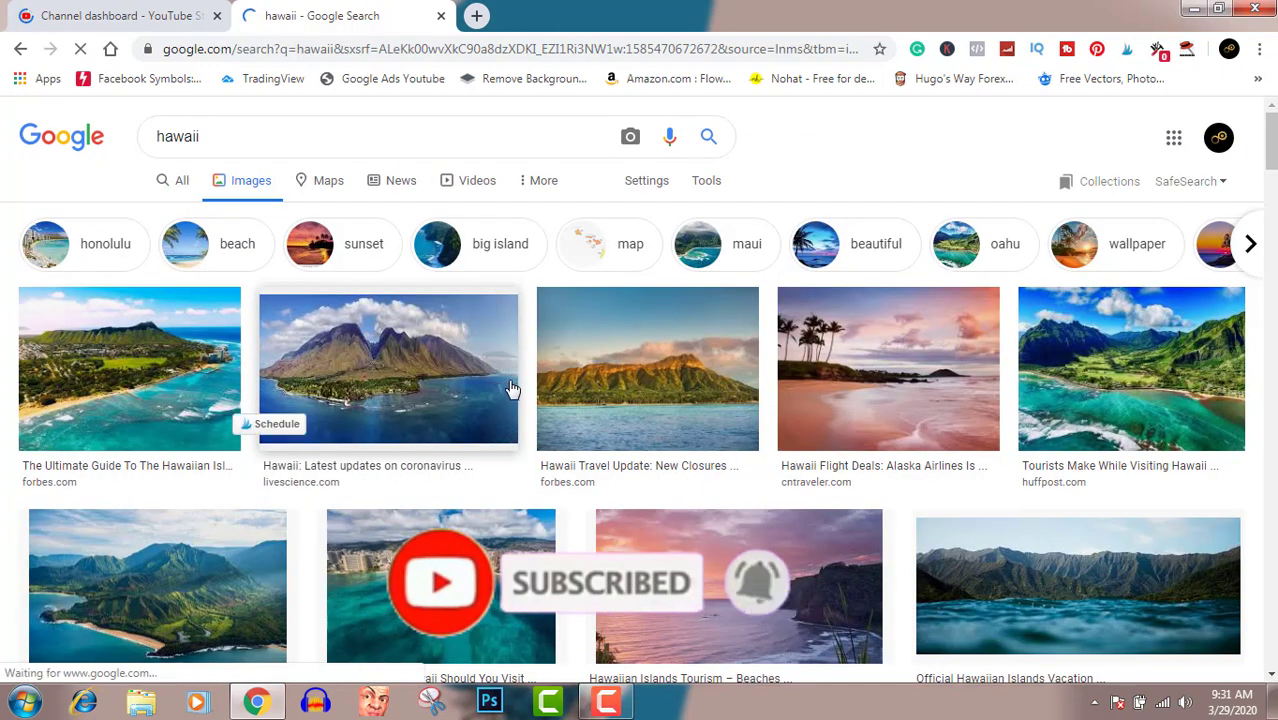
Step: Browse the Hawaii image results for design inspiration and preview the US News picture of a surfboard fence
{"action": "scroll", "coordinate": [510, 380], "scroll_direction": "down", "scroll_amount": 2}
{"action": "scroll", "coordinate": [512, 395], "scroll_direction": "down", "scroll_amount": 7}
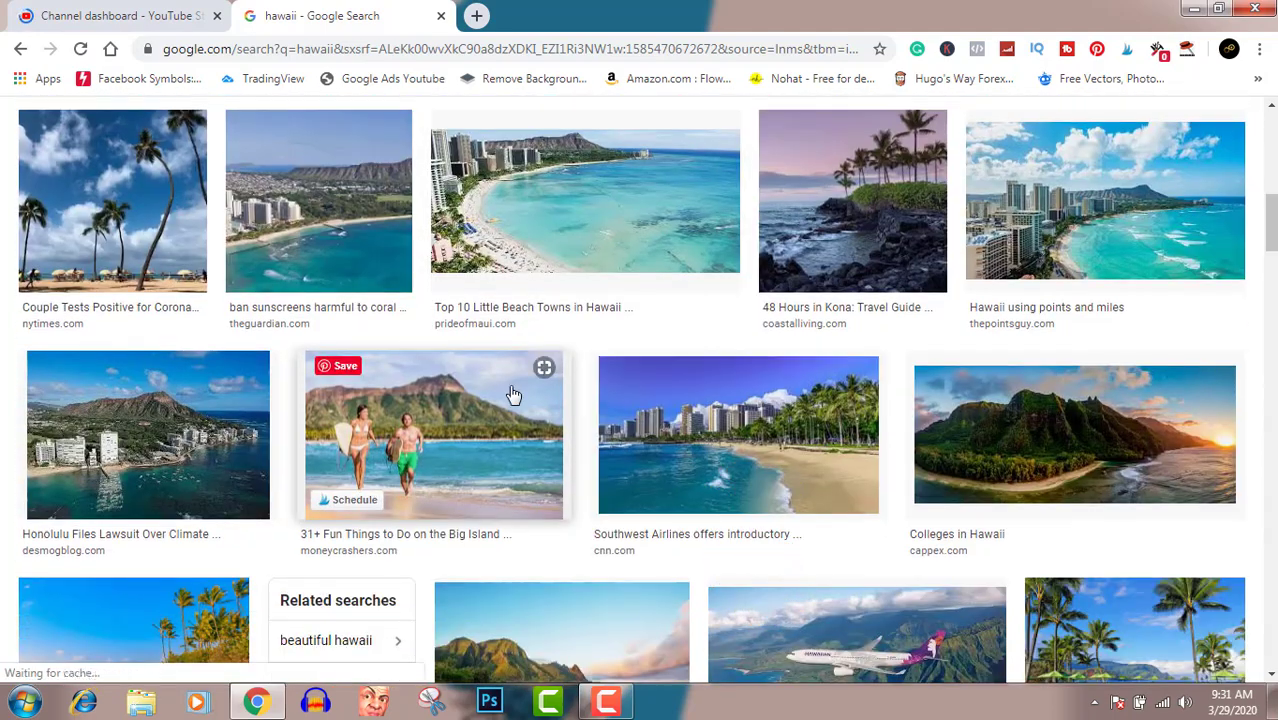
{"action": "scroll", "coordinate": [509, 394], "scroll_direction": "down", "scroll_amount": 4}
{"action": "scroll", "coordinate": [510, 393], "scroll_direction": "down", "scroll_amount": 3}
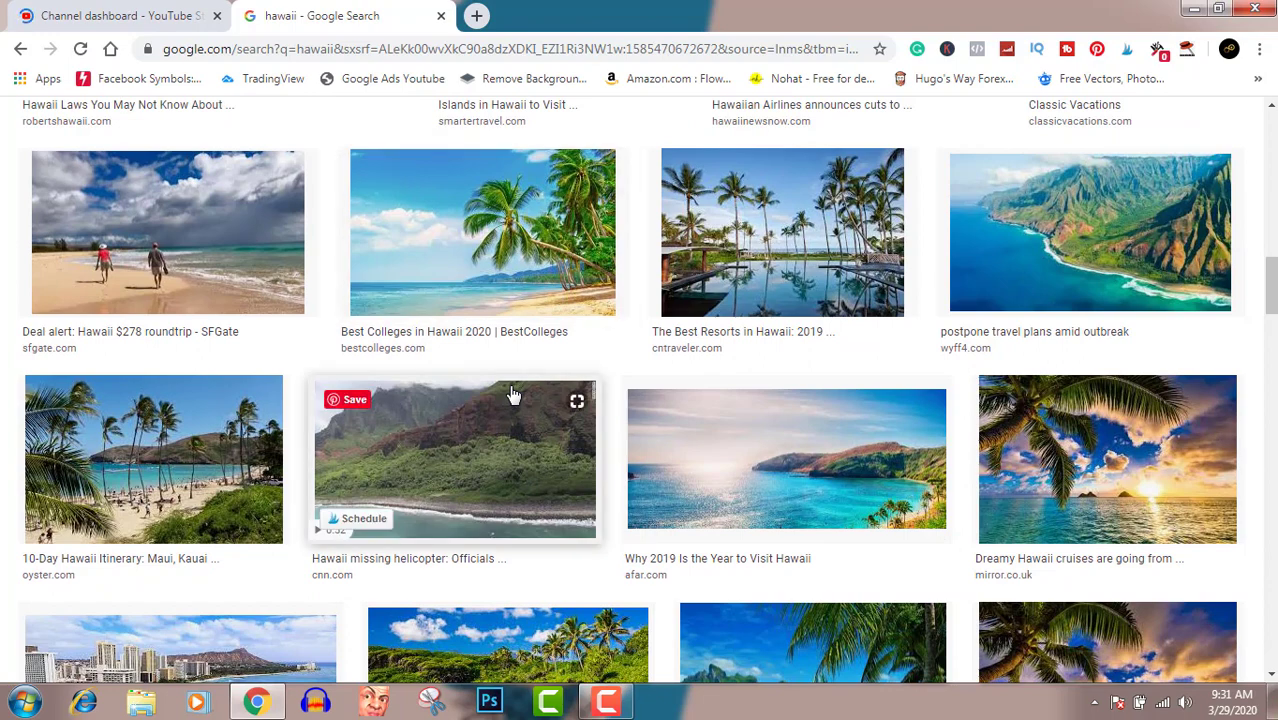
{"action": "scroll", "coordinate": [512, 395], "scroll_direction": "down", "scroll_amount": 1}
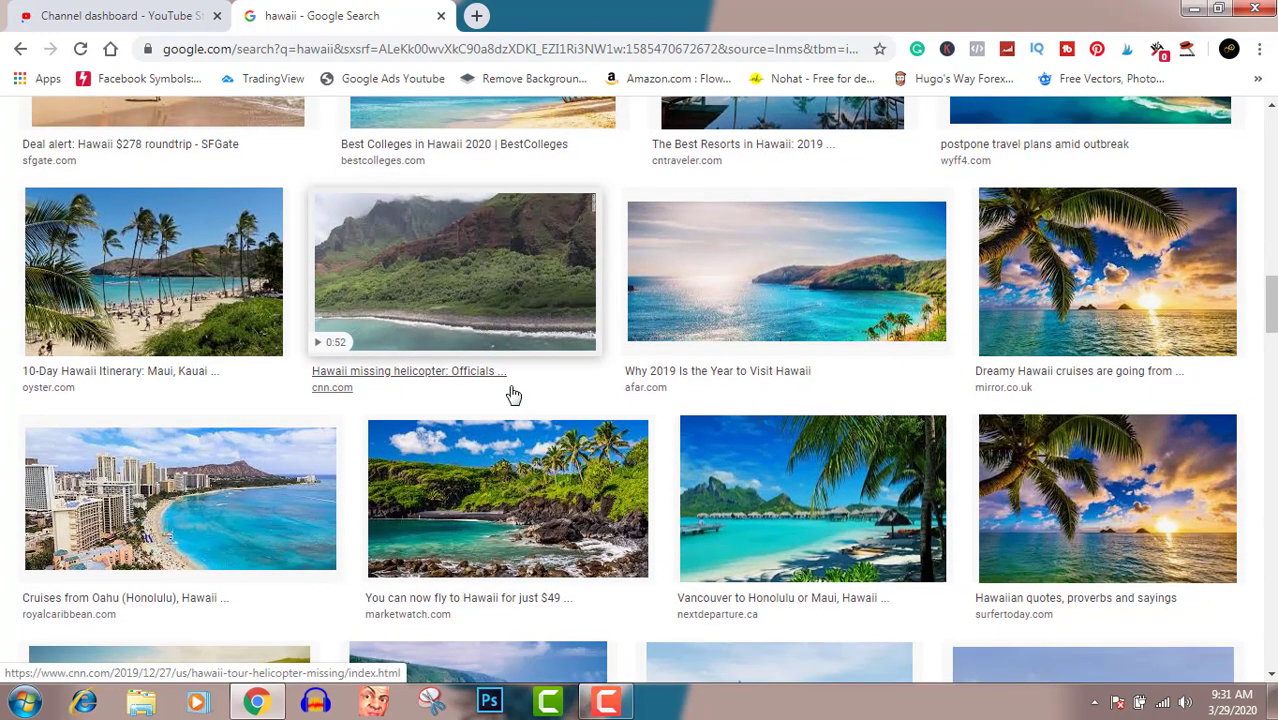
{"action": "scroll", "coordinate": [512, 395], "scroll_direction": "down", "scroll_amount": 3}
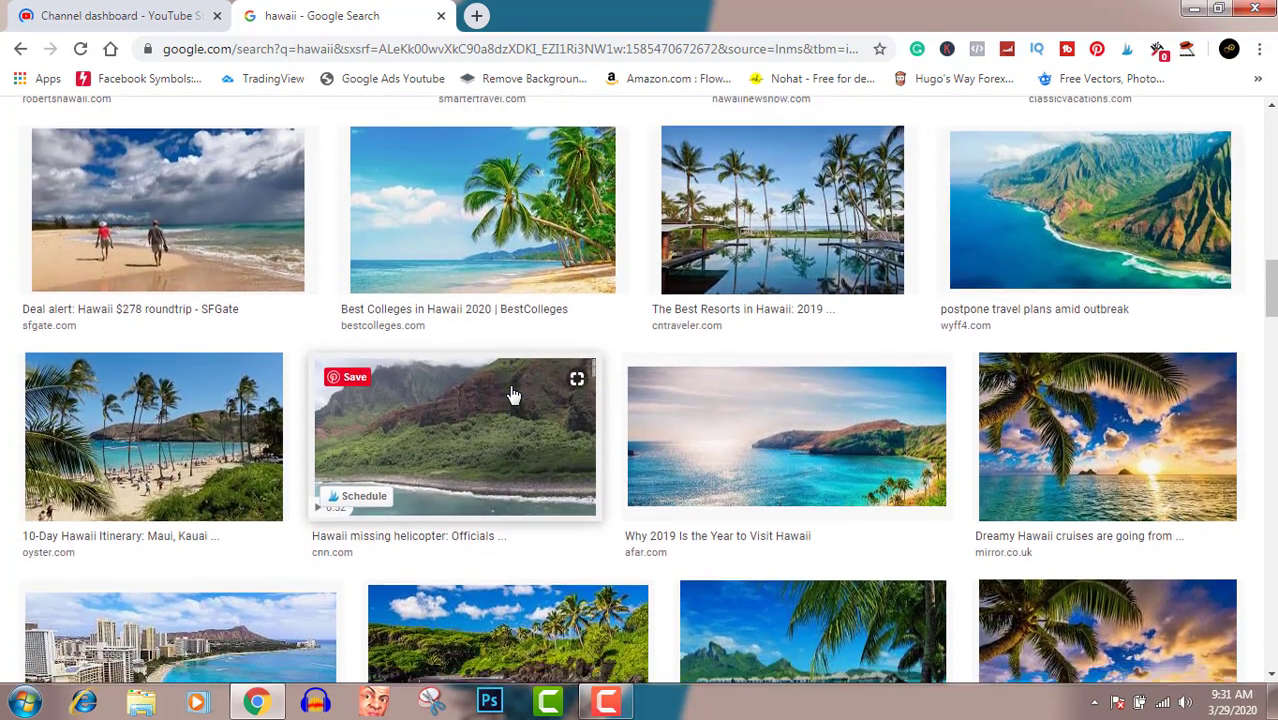
{"action": "scroll", "coordinate": [512, 395], "scroll_direction": "down", "scroll_amount": 2}
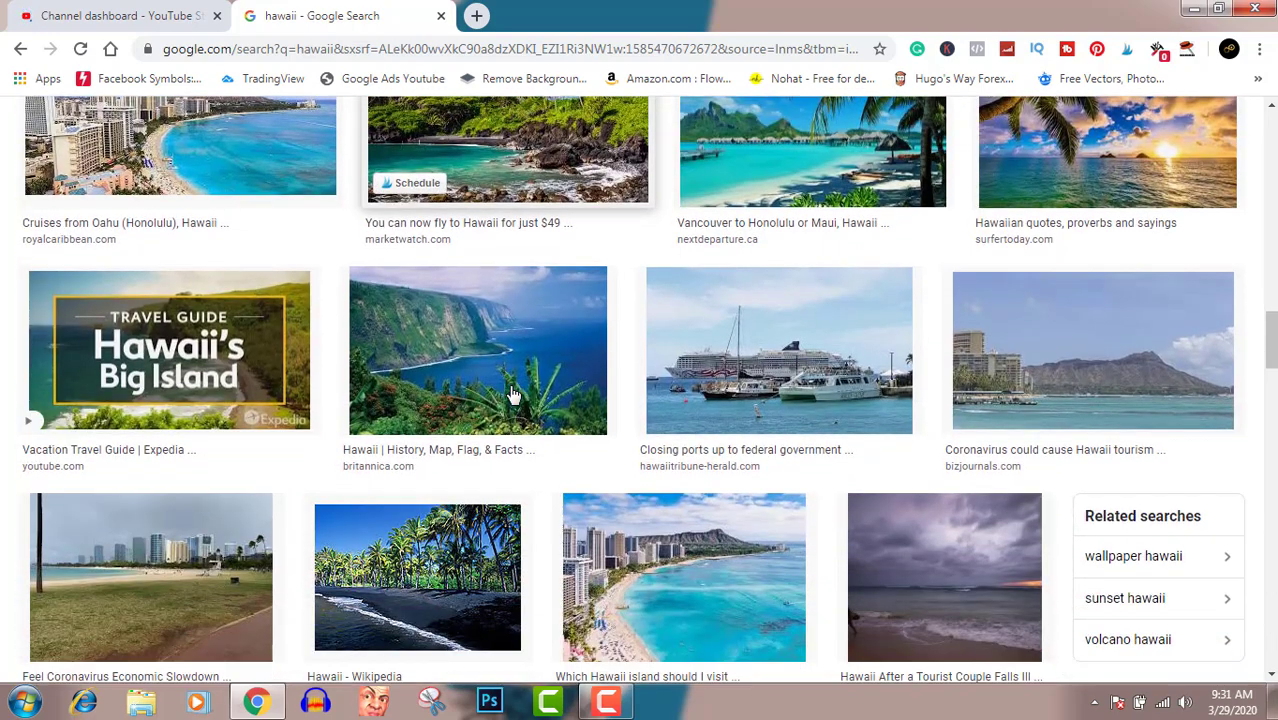
{"action": "scroll", "coordinate": [512, 395], "scroll_direction": "down", "scroll_amount": 3}
{"action": "scroll", "coordinate": [512, 395], "scroll_direction": "down", "scroll_amount": 6}
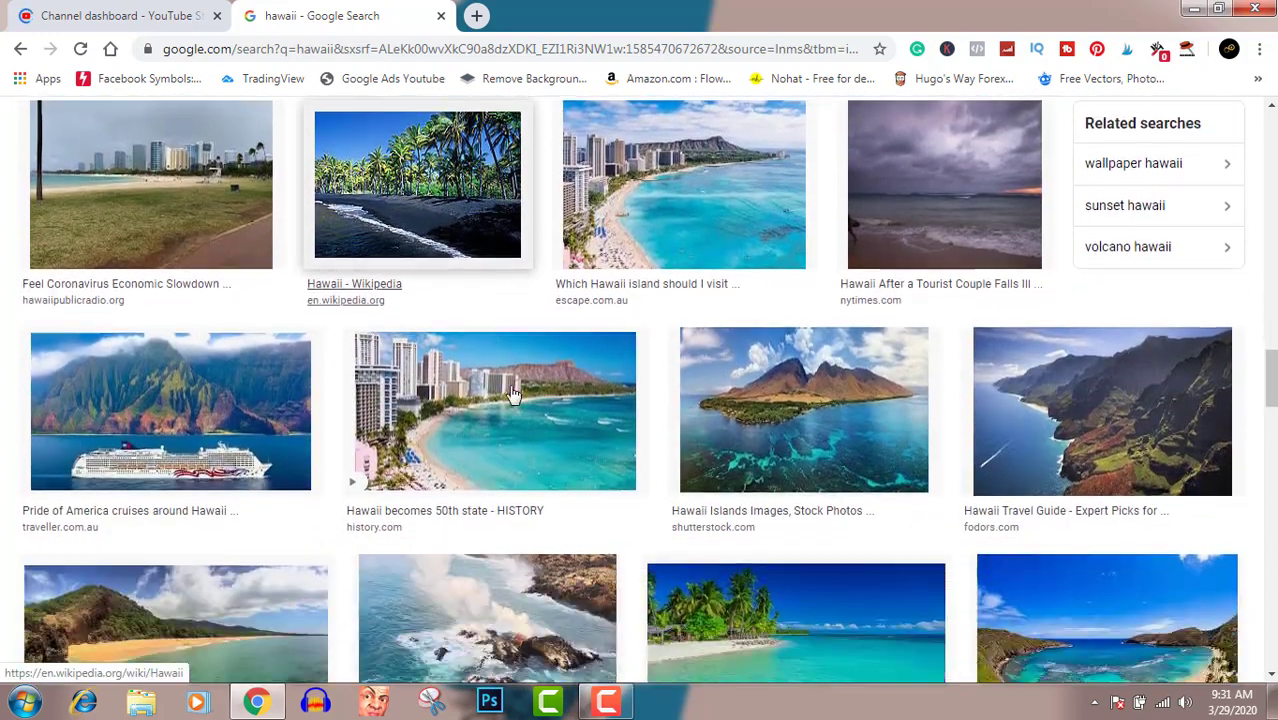
{"action": "scroll", "coordinate": [512, 395], "scroll_direction": "down", "scroll_amount": 1}
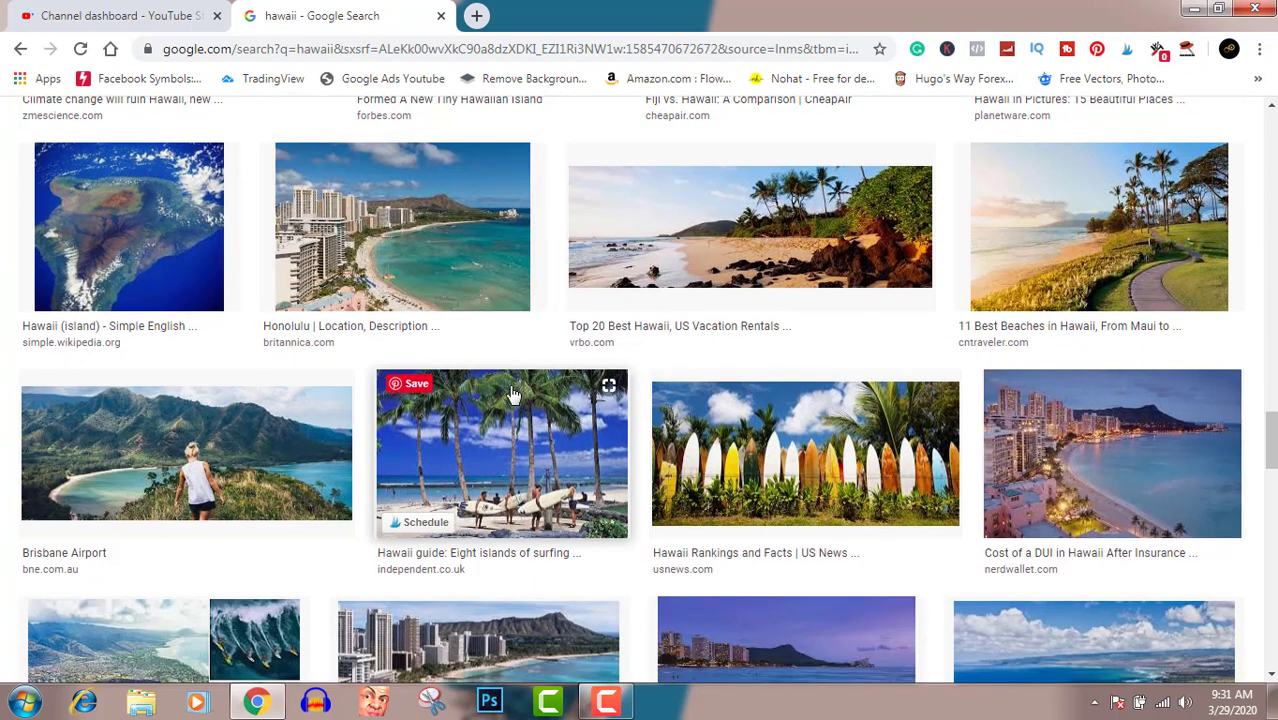
{"action": "left_click", "coordinate": [857, 447]}
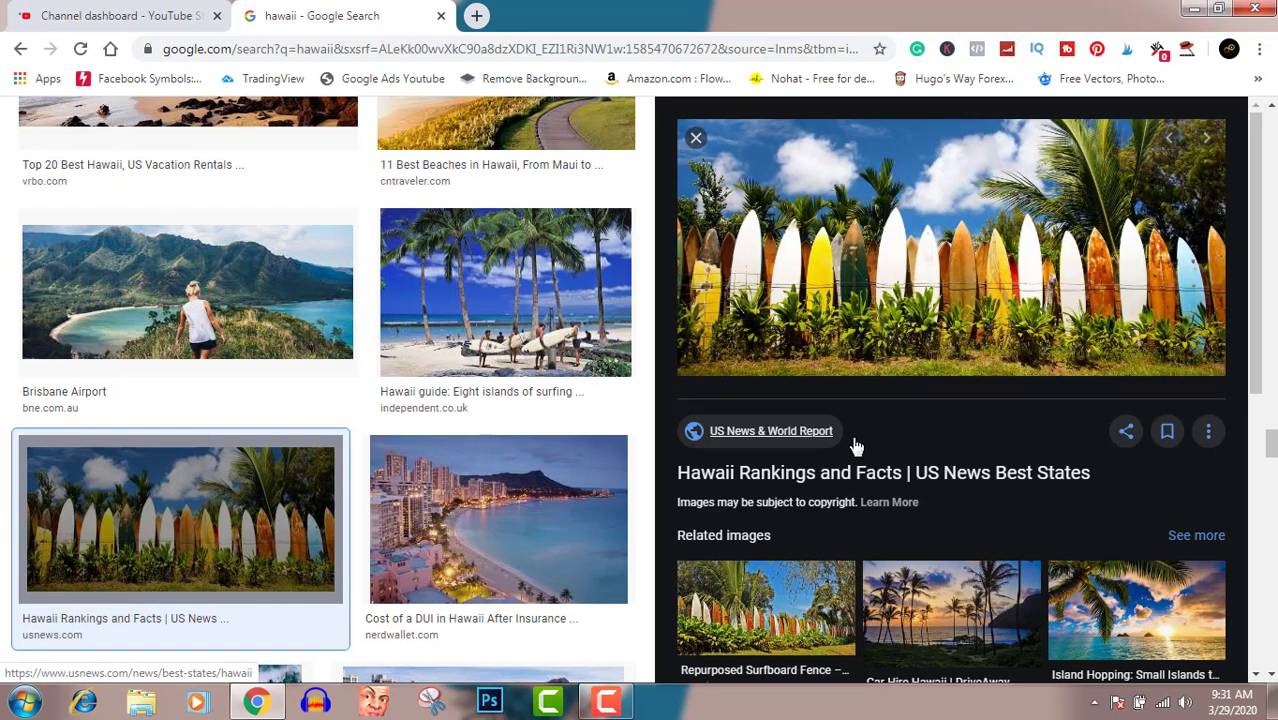
Step: Look through the related images and preview the Lonely Planet photo of surfboards racked on a beach
{"action": "scroll", "coordinate": [897, 527], "scroll_direction": "down", "scroll_amount": 1}
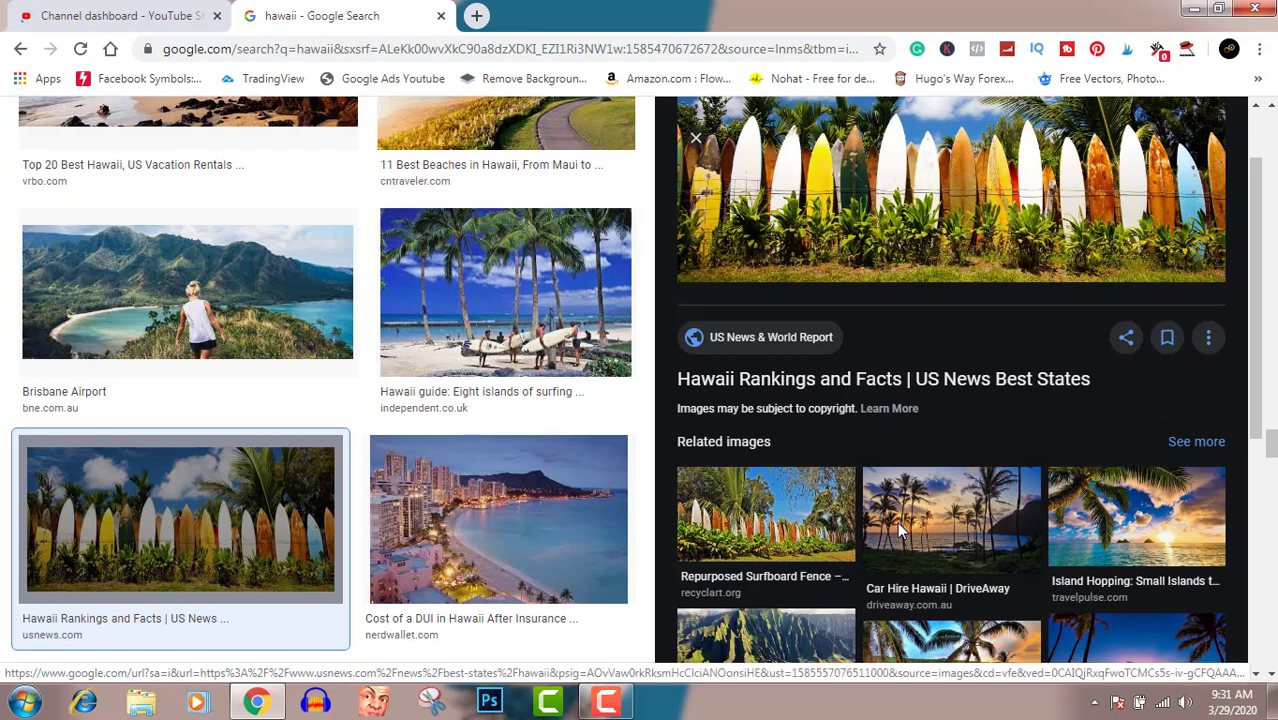
{"action": "scroll", "coordinate": [897, 521], "scroll_direction": "down", "scroll_amount": 2}
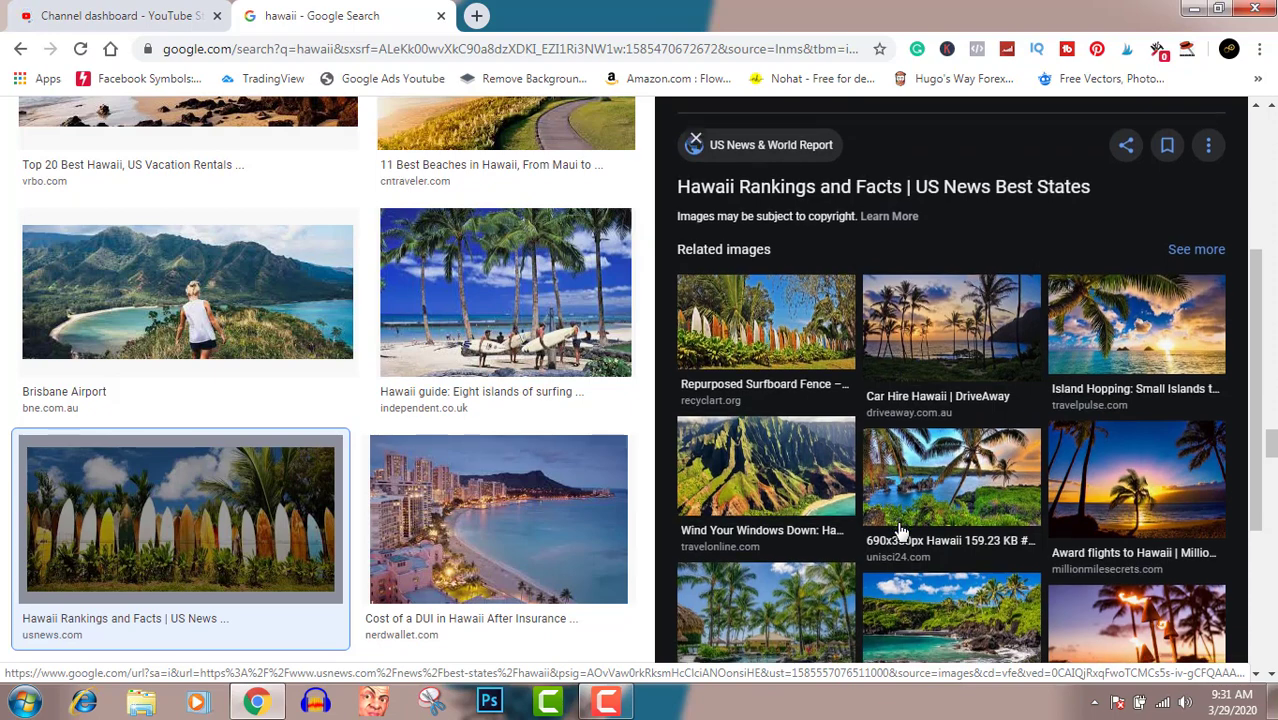
{"action": "scroll", "coordinate": [898, 528], "scroll_direction": "down", "scroll_amount": 1}
{"action": "scroll", "coordinate": [900, 533], "scroll_direction": "down", "scroll_amount": 2}
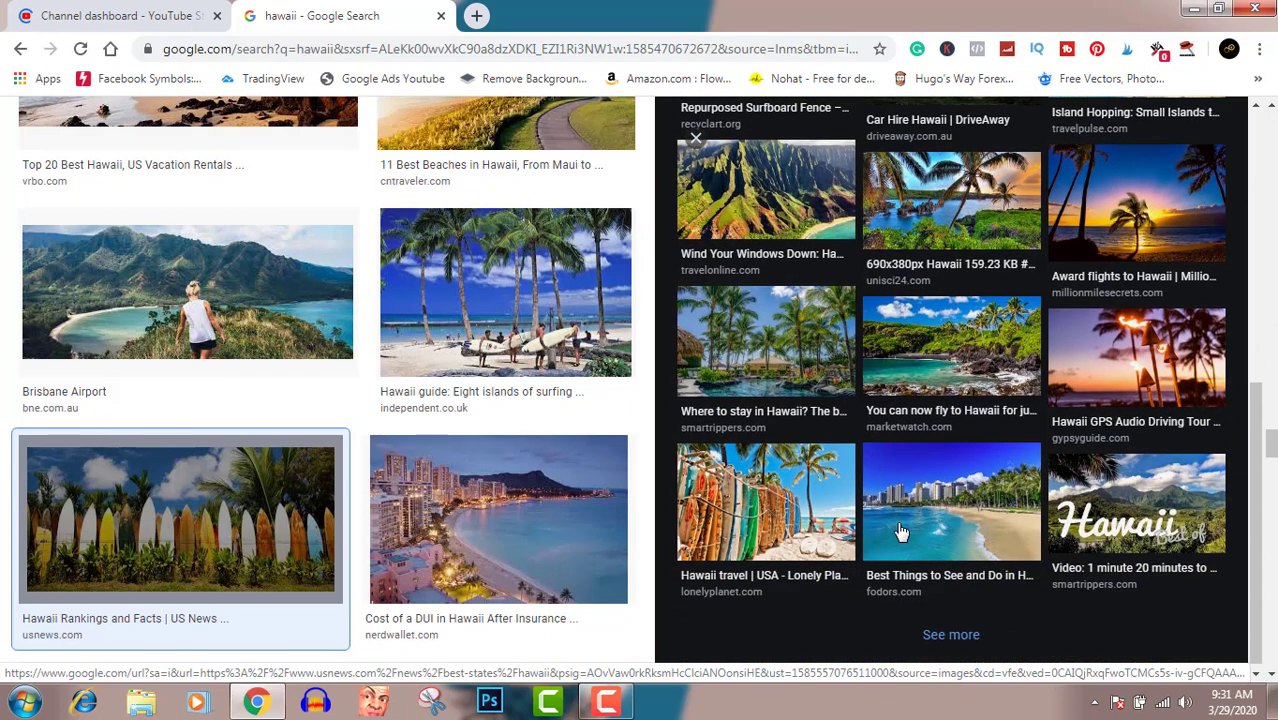
{"action": "left_click", "coordinate": [820, 530]}
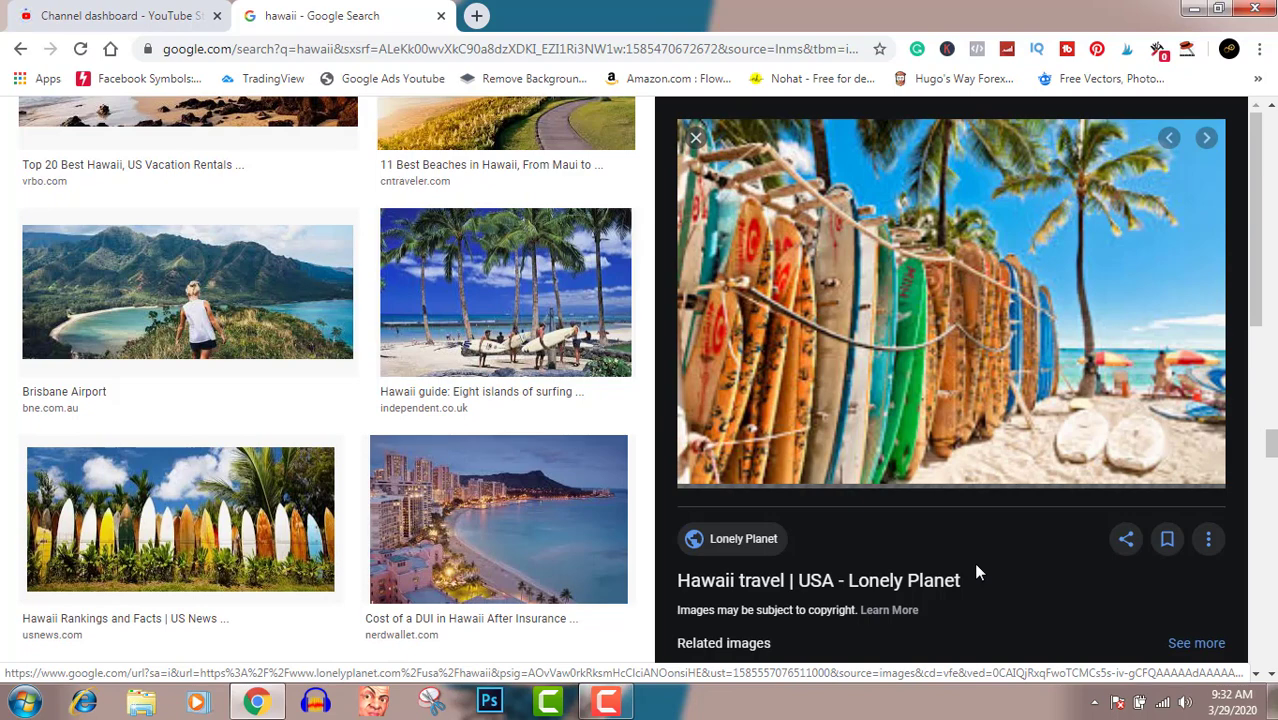
Step: Examine the related surfboard pictures and open the Voyage Etats Unis image of racked surfboards on the beach
{"action": "scroll", "coordinate": [977, 566], "scroll_direction": "down", "scroll_amount": 5}
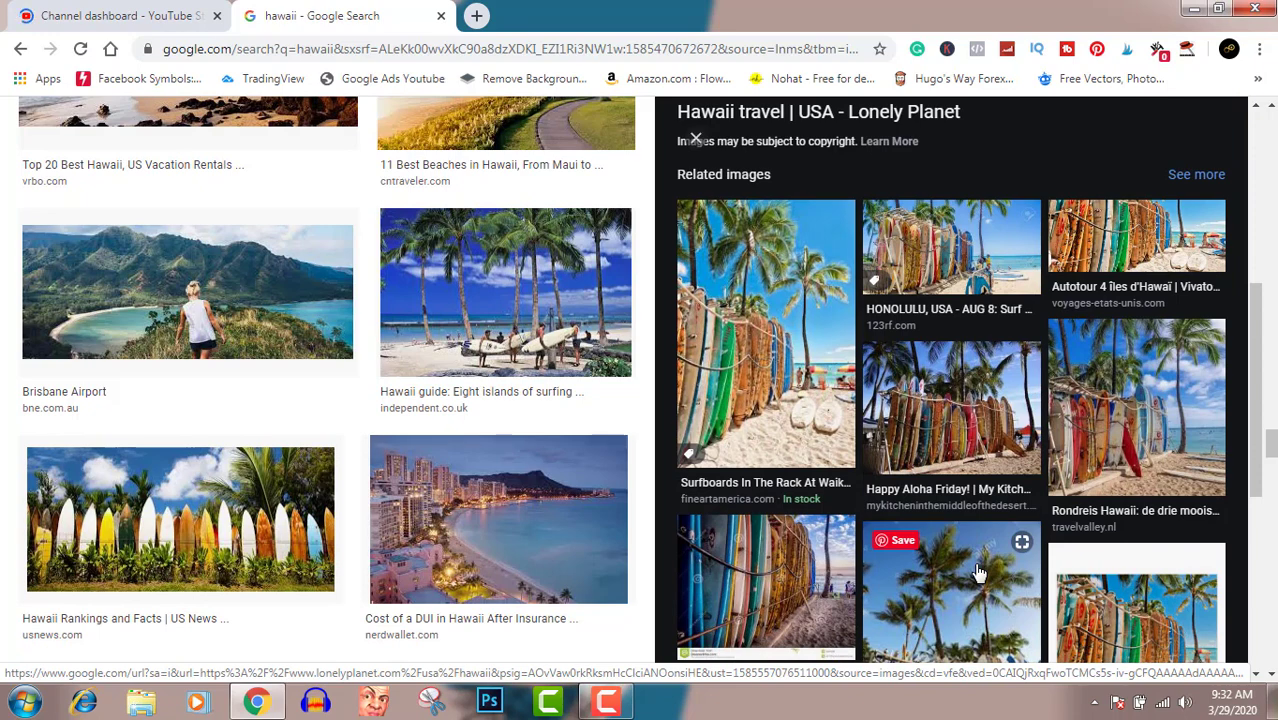
{"action": "scroll", "coordinate": [977, 572], "scroll_direction": "up", "scroll_amount": 5}
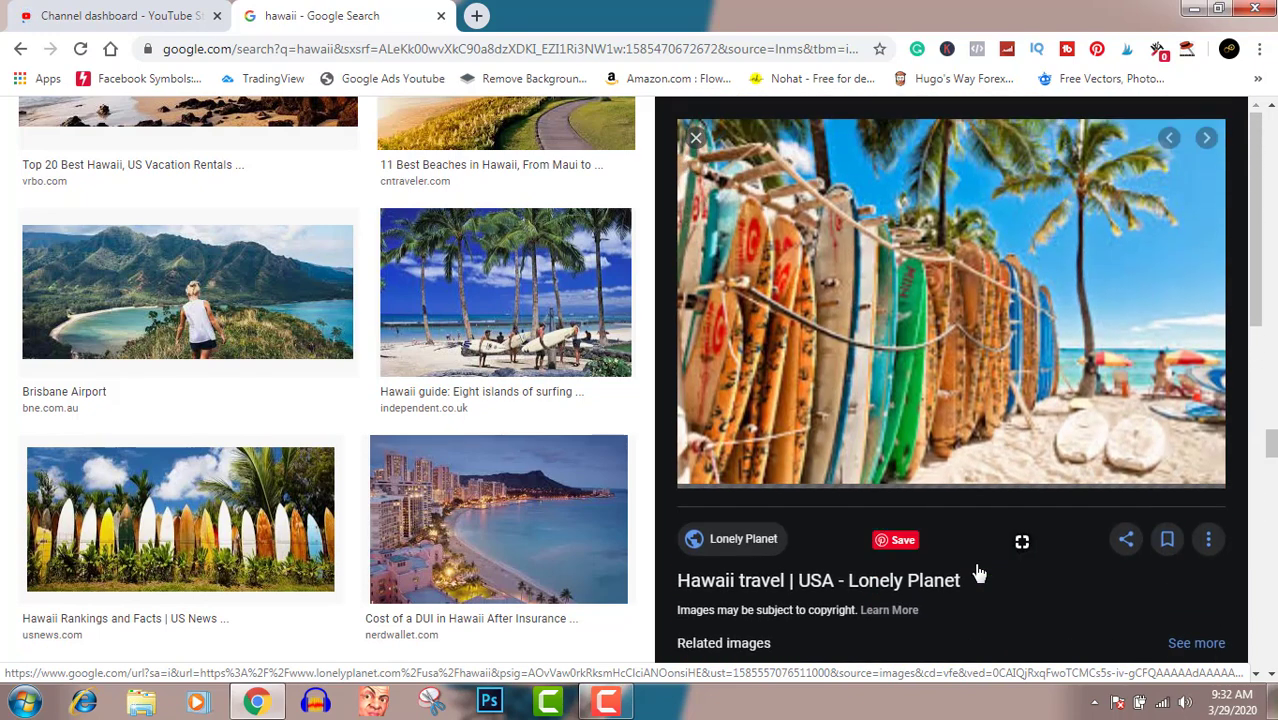
{"action": "scroll", "coordinate": [977, 572], "scroll_direction": "down", "scroll_amount": 3}
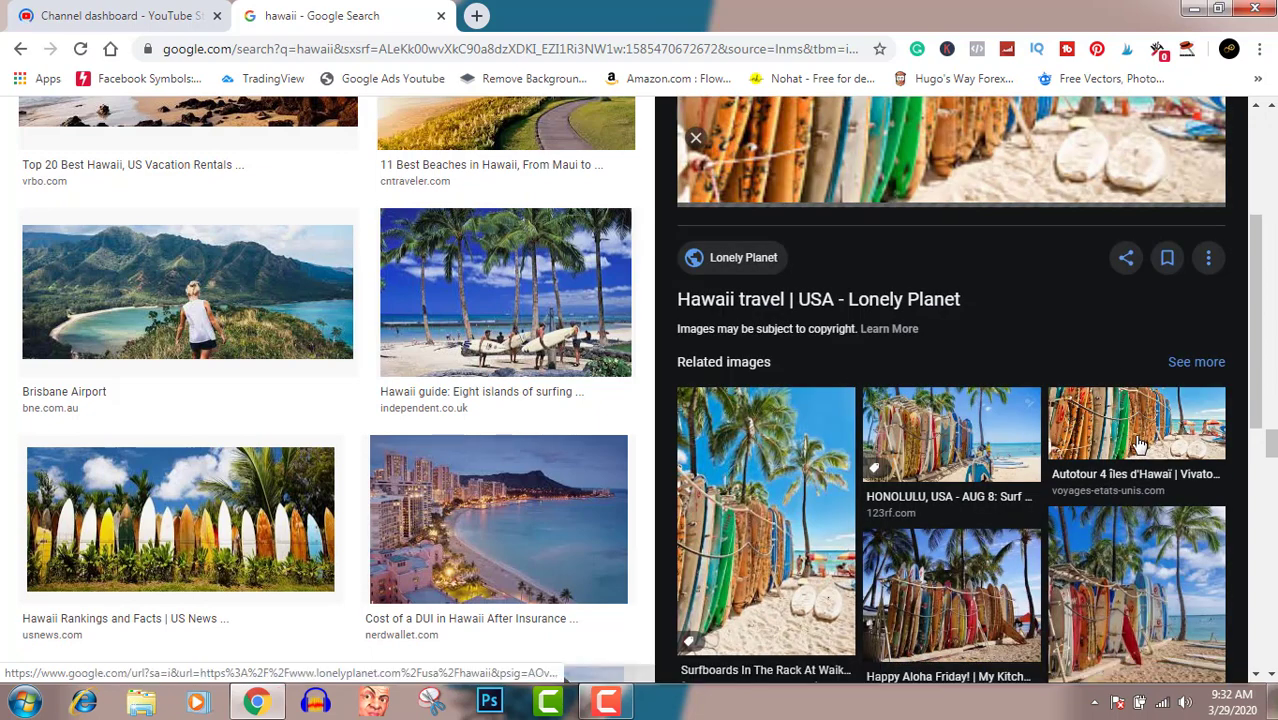
{"action": "left_click", "coordinate": [1136, 444]}
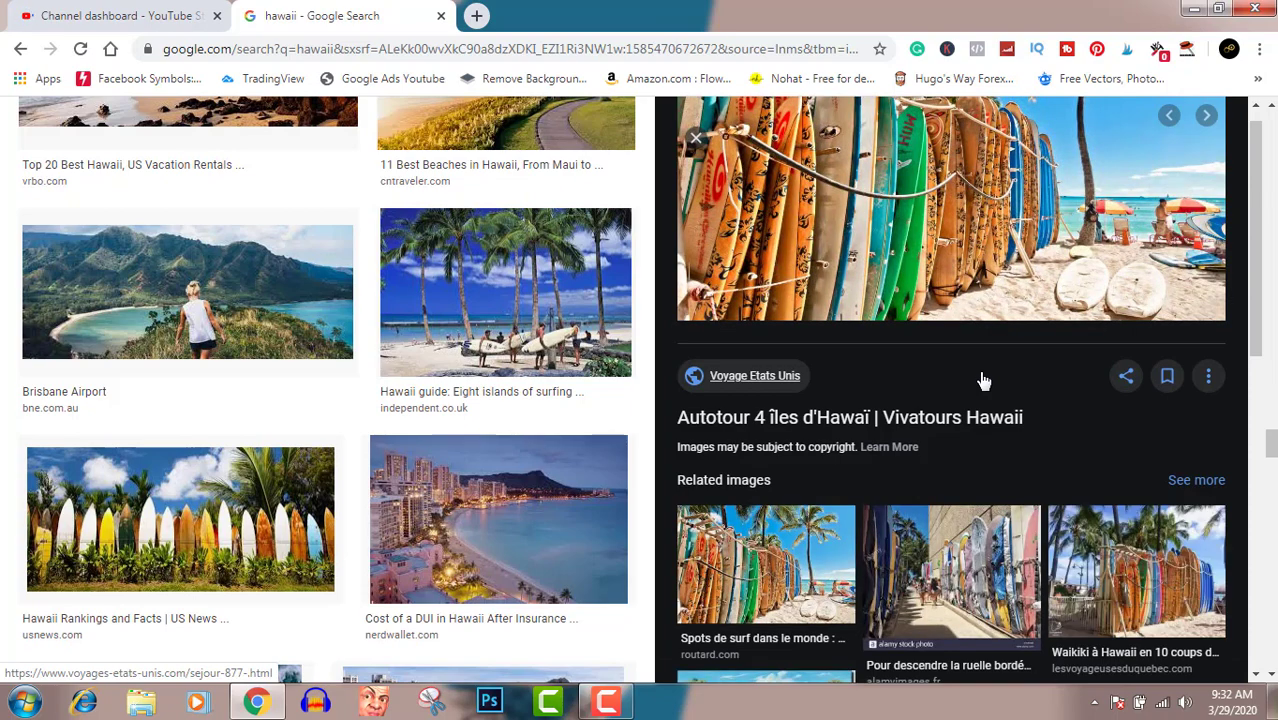
{"action": "scroll", "coordinate": [970, 290], "scroll_direction": "up", "scroll_amount": 2}
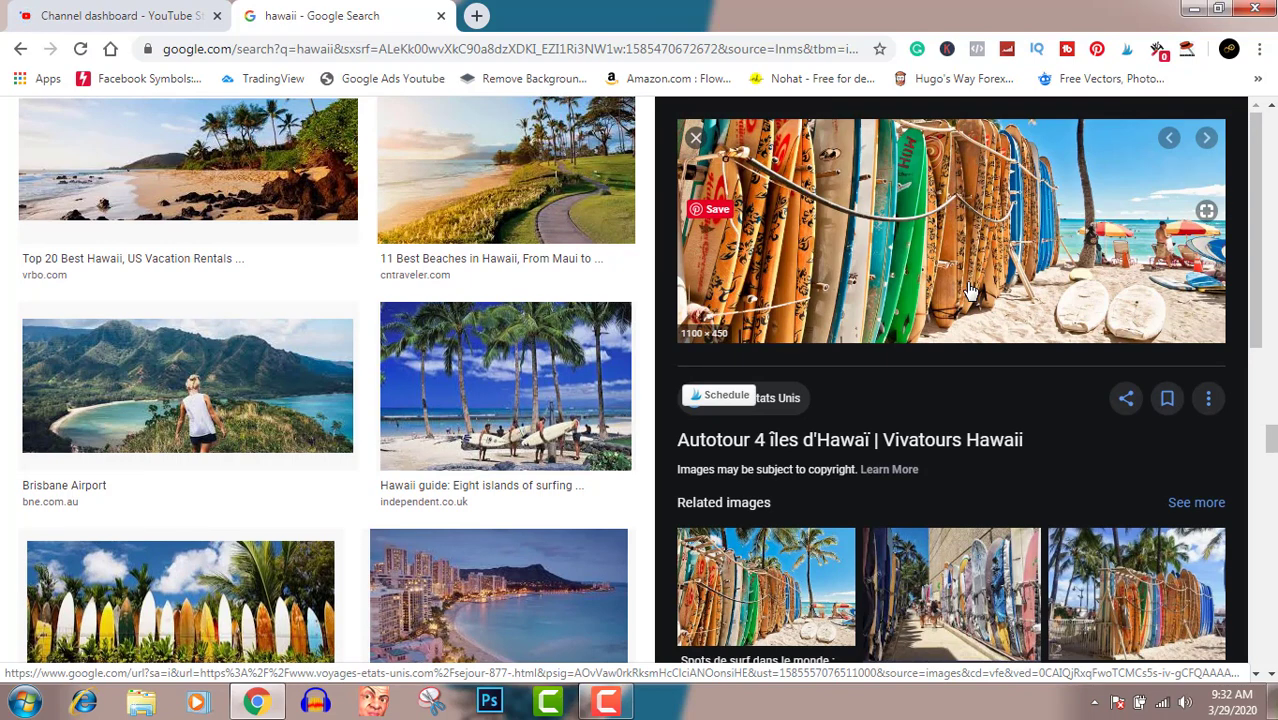
Step: Save the surfboard image as a JPEG in Downloads under its suggested name, copying the word "surf" from the file name
{"action": "right_click", "coordinate": [1016, 258]}
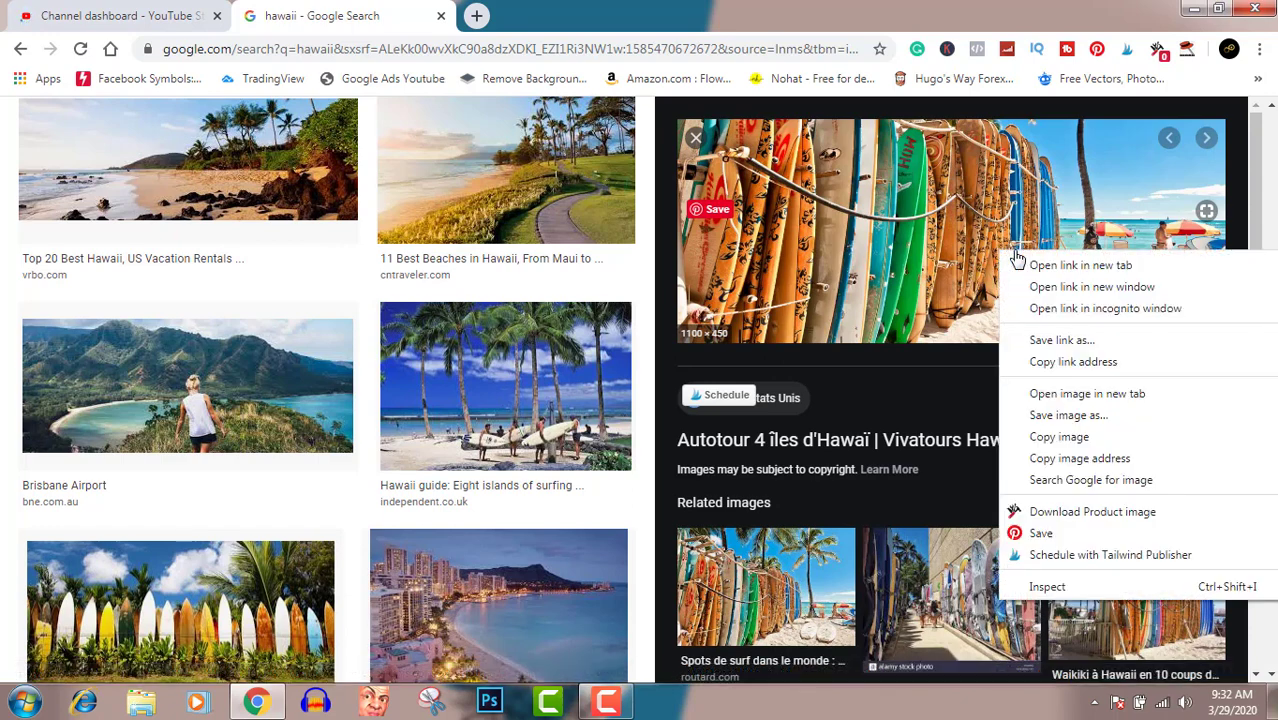
{"action": "left_click", "coordinate": [1060, 415]}
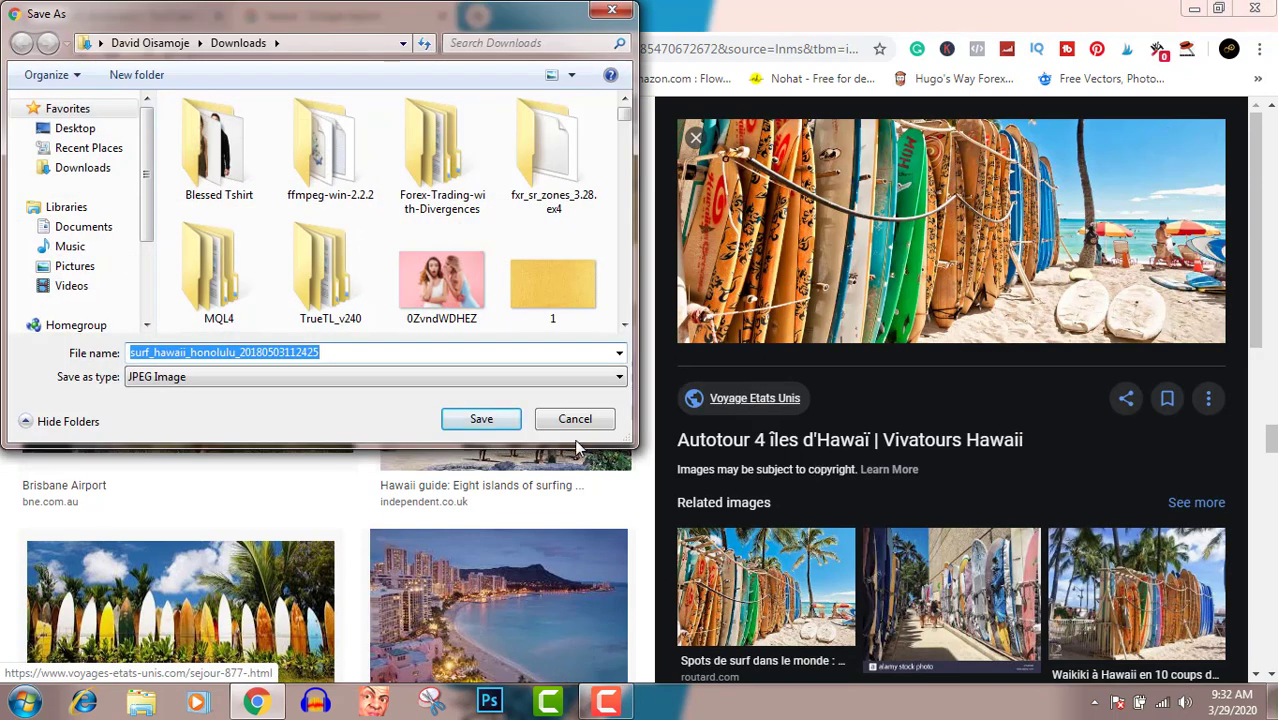
{"action": "left_click", "coordinate": [147, 352]}
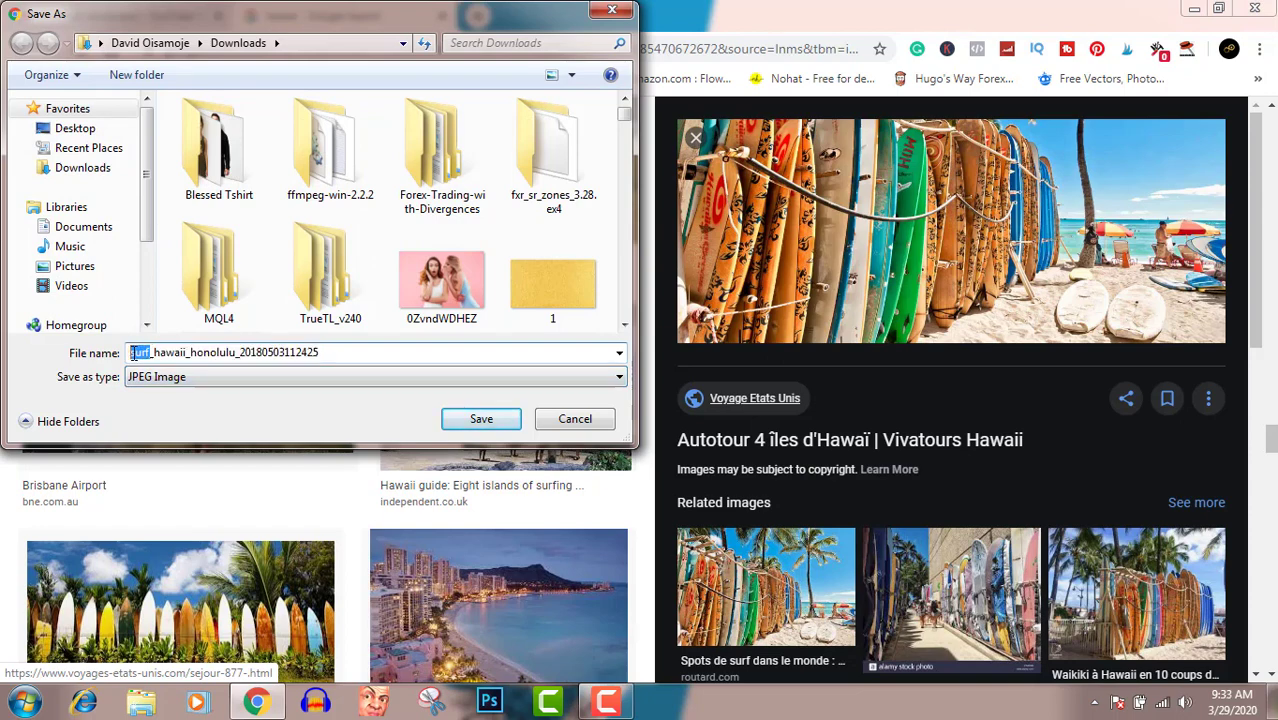
{"action": "right_click", "coordinate": [138, 354]}
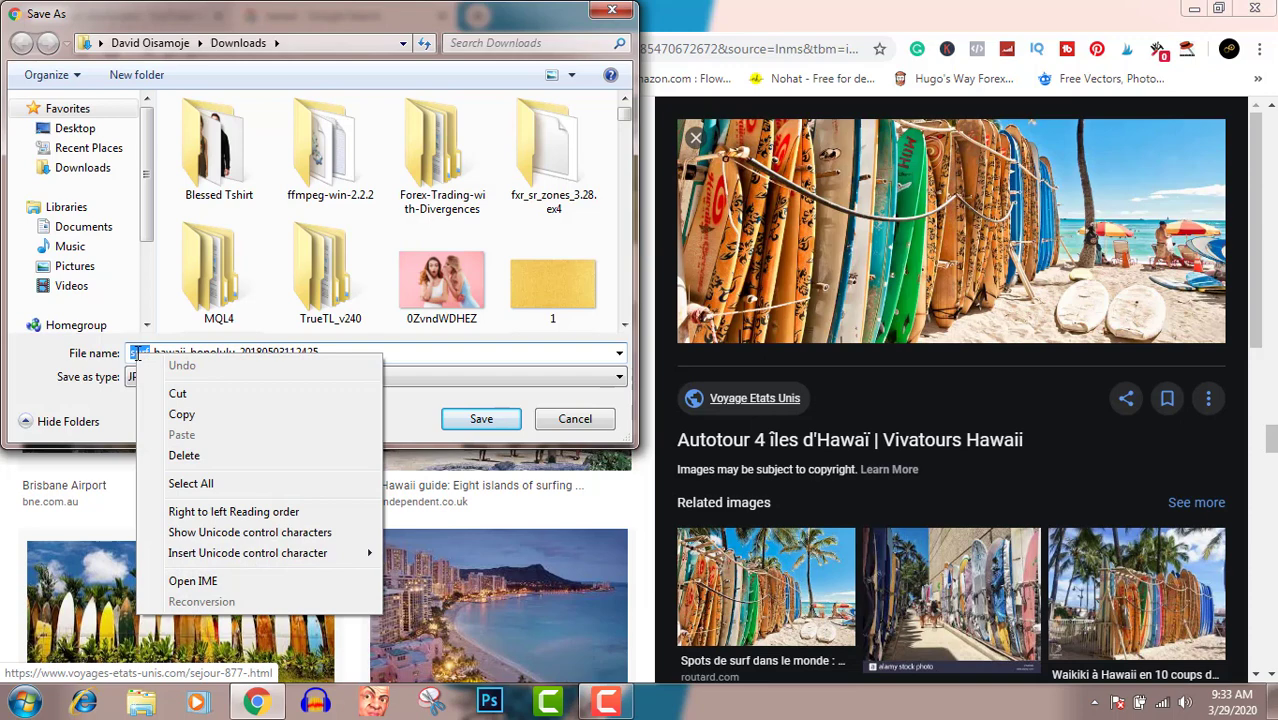
{"action": "left_click", "coordinate": [172, 414]}
{"action": "left_click", "coordinate": [480, 419]}
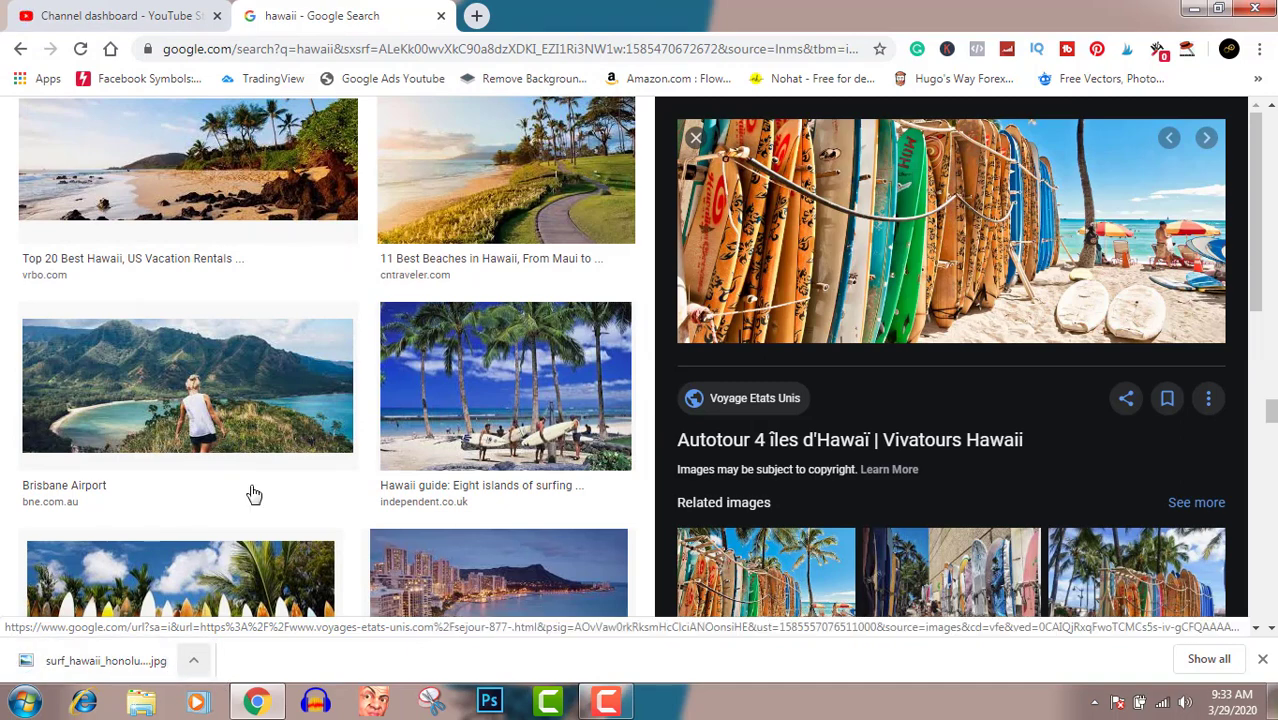
Step: Open Flaticon in a new browser tab, dismiss the premium offer and search the icons for "surf"
{"action": "left_click", "coordinate": [476, 16]}
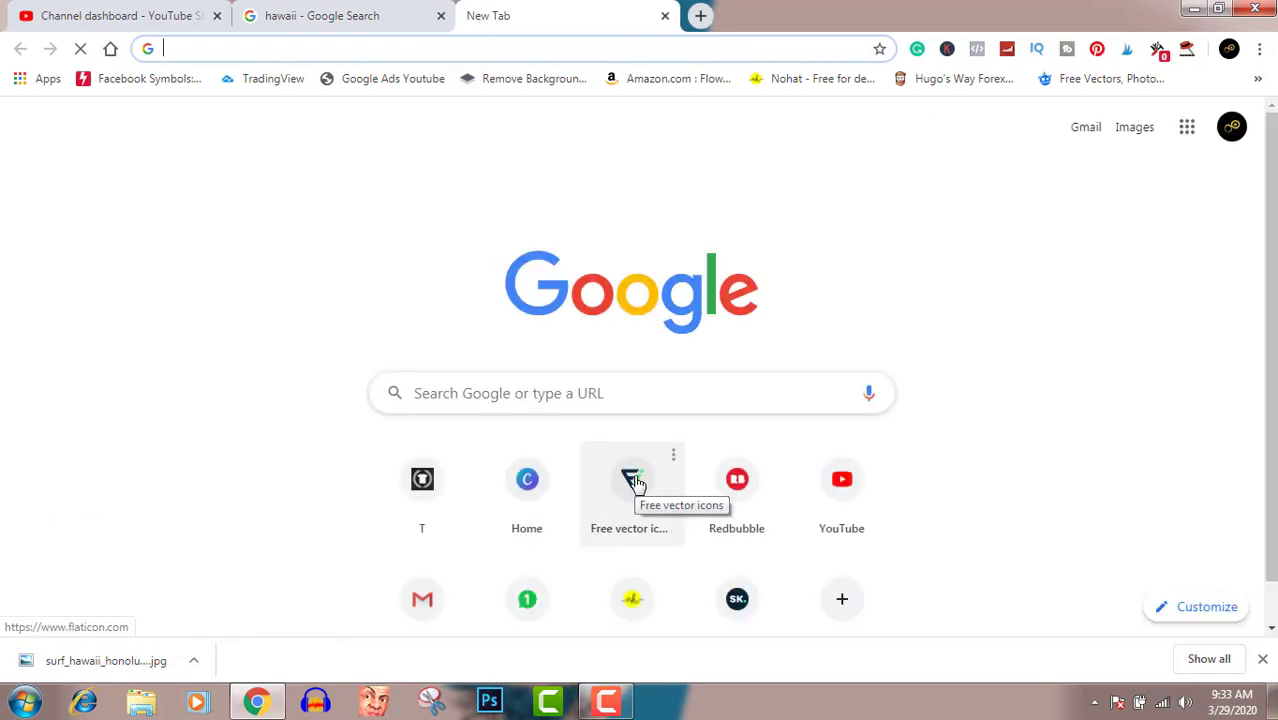
{"action": "left_click", "coordinate": [633, 481]}
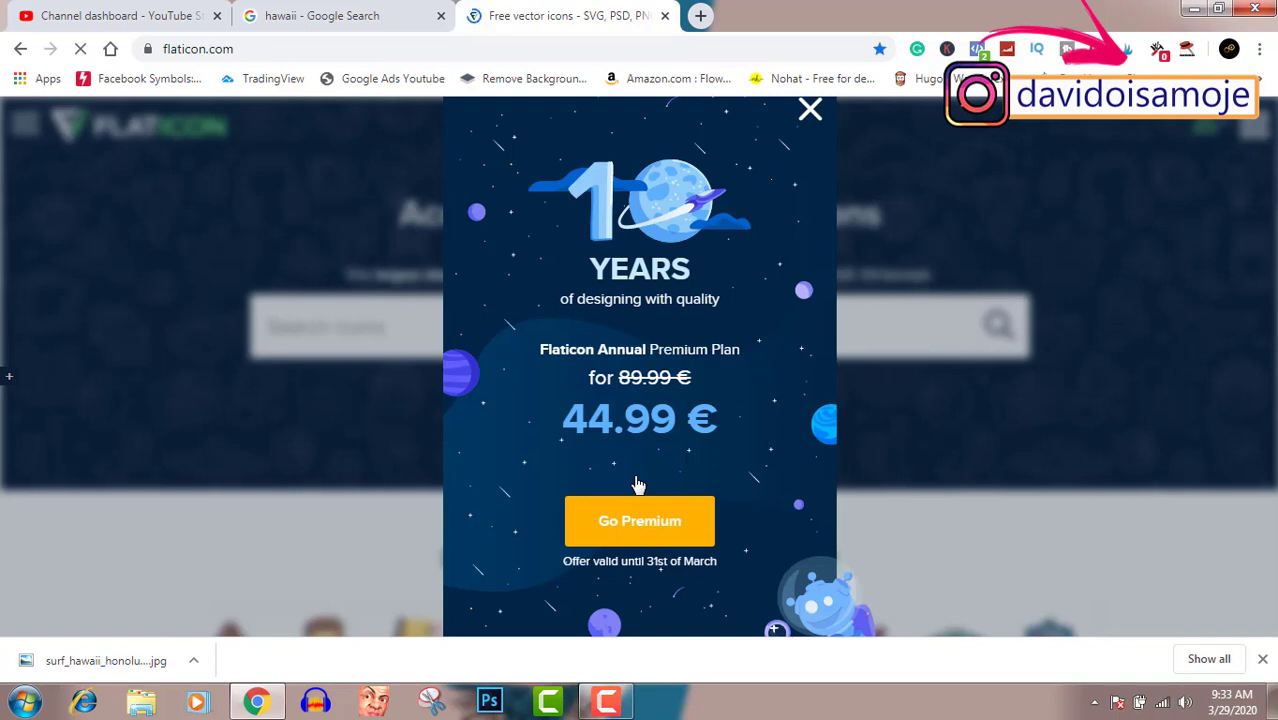
{"action": "left_click", "coordinate": [809, 111]}
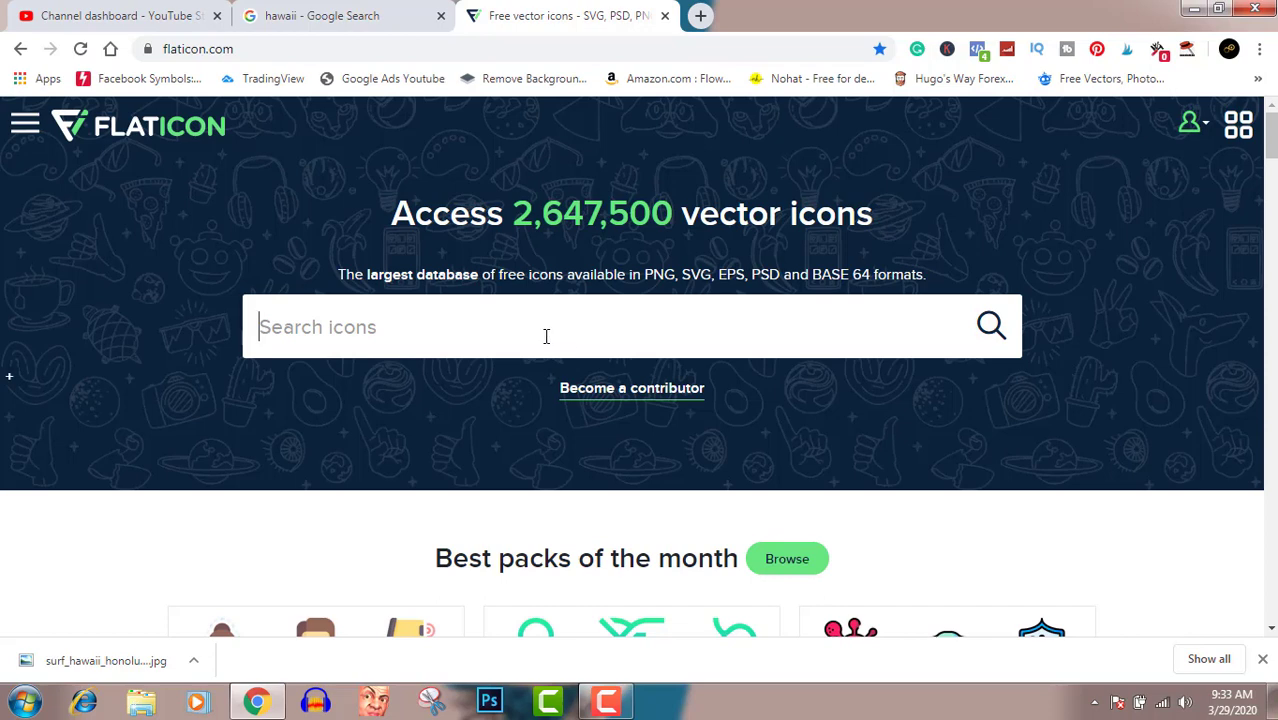
{"action": "type", "text": "surf"}
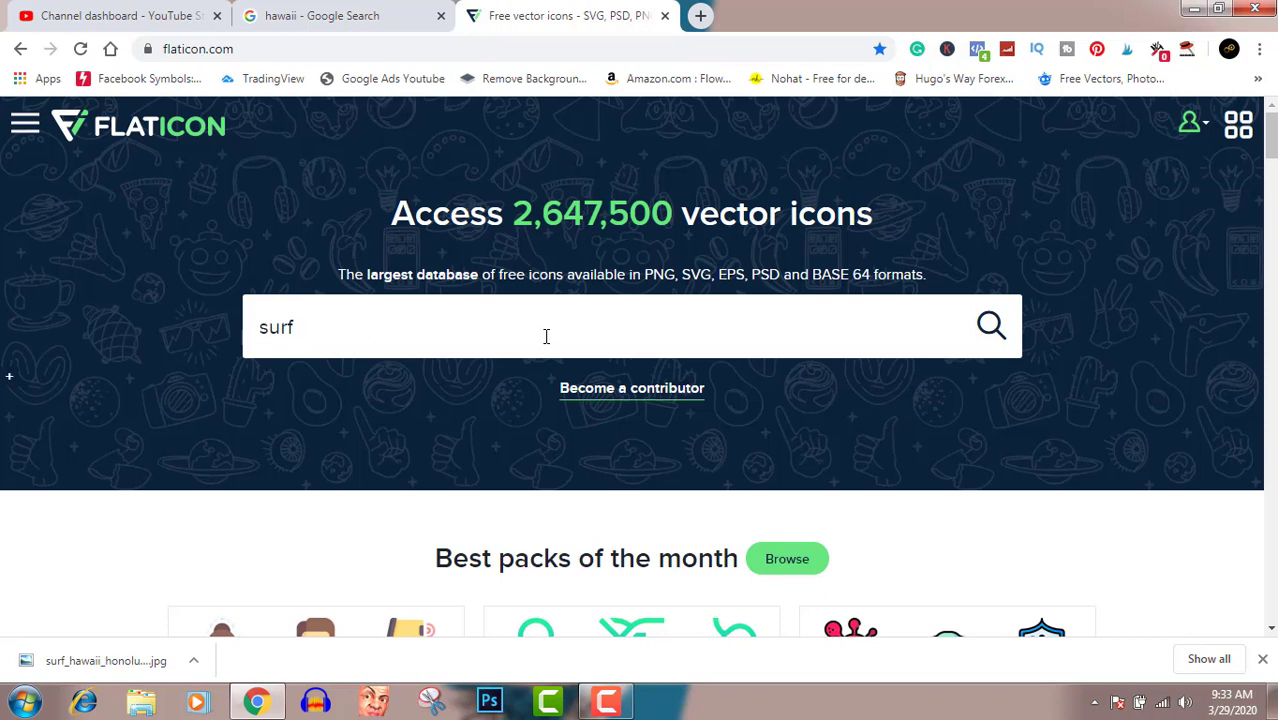
{"action": "key", "text": "Return"}
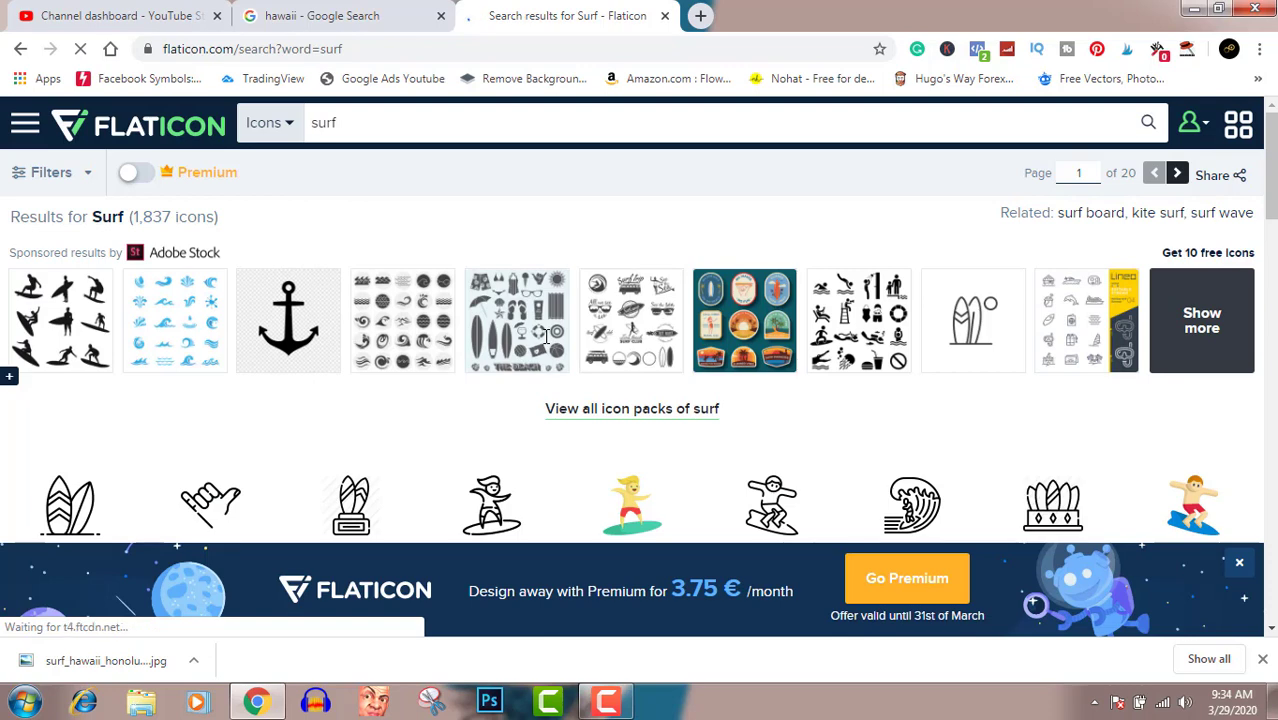
Step: Browse the surf icon results and preview the Paddle icon in its lineal and lineal color styles
{"action": "scroll", "coordinate": [449, 440], "scroll_direction": "down", "scroll_amount": 3}
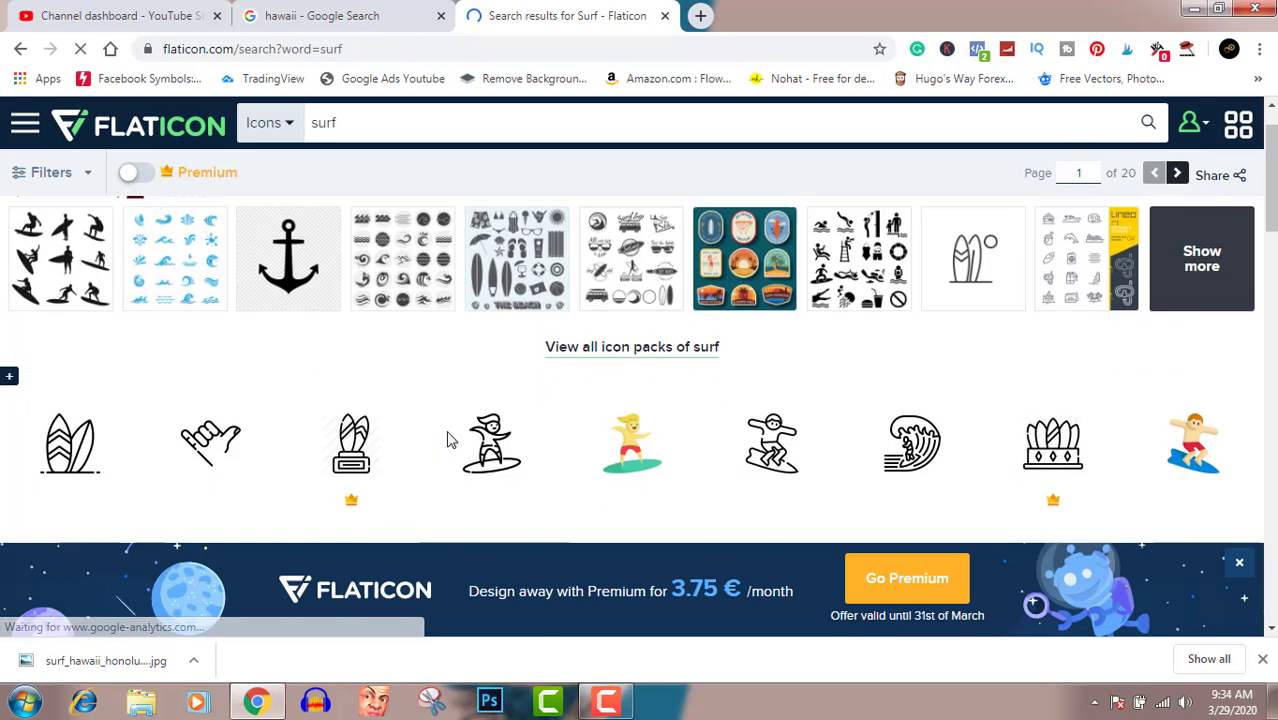
{"action": "scroll", "coordinate": [449, 440], "scroll_direction": "down", "scroll_amount": 1}
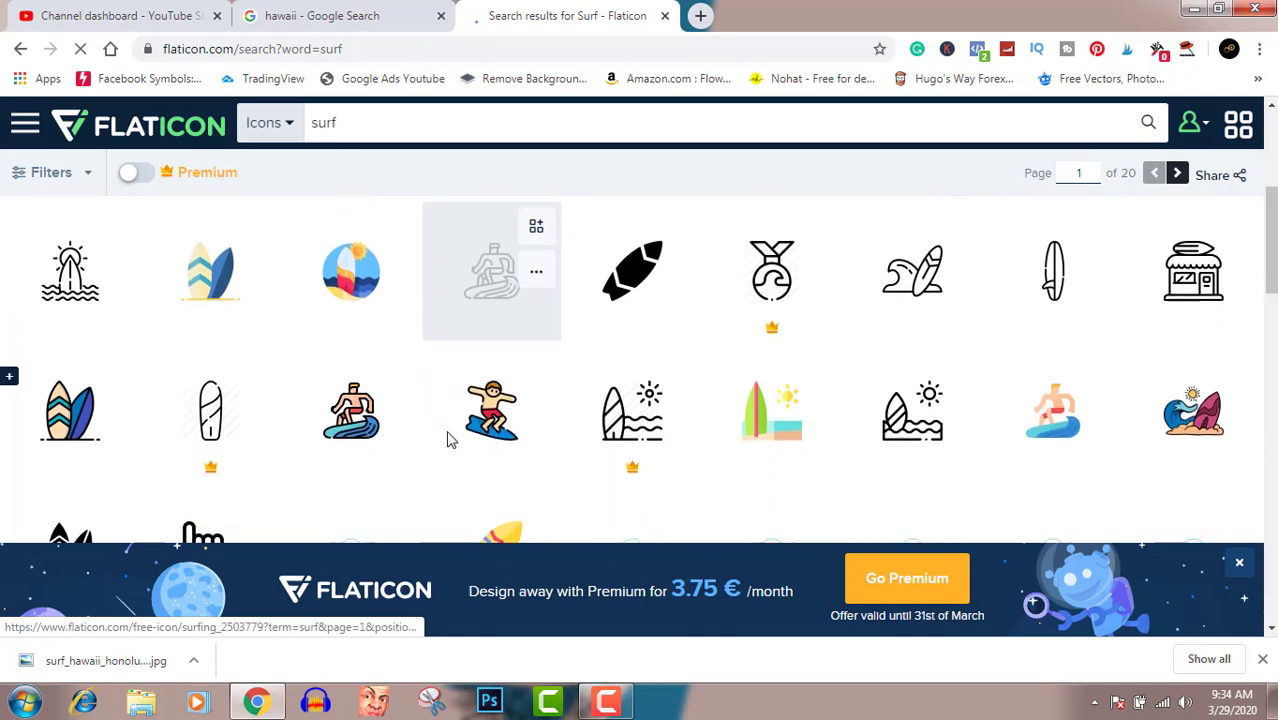
{"action": "scroll", "coordinate": [449, 440], "scroll_direction": "down", "scroll_amount": 1}
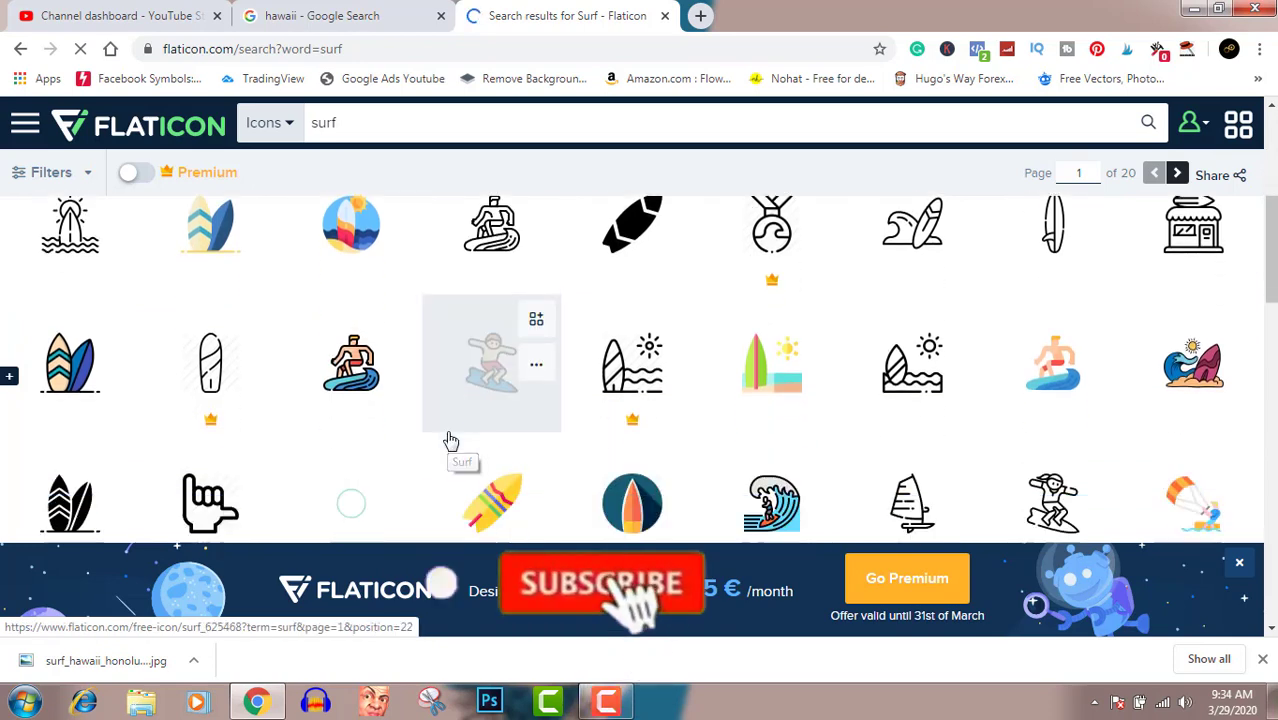
{"action": "scroll", "coordinate": [450, 441], "scroll_direction": "down", "scroll_amount": 2}
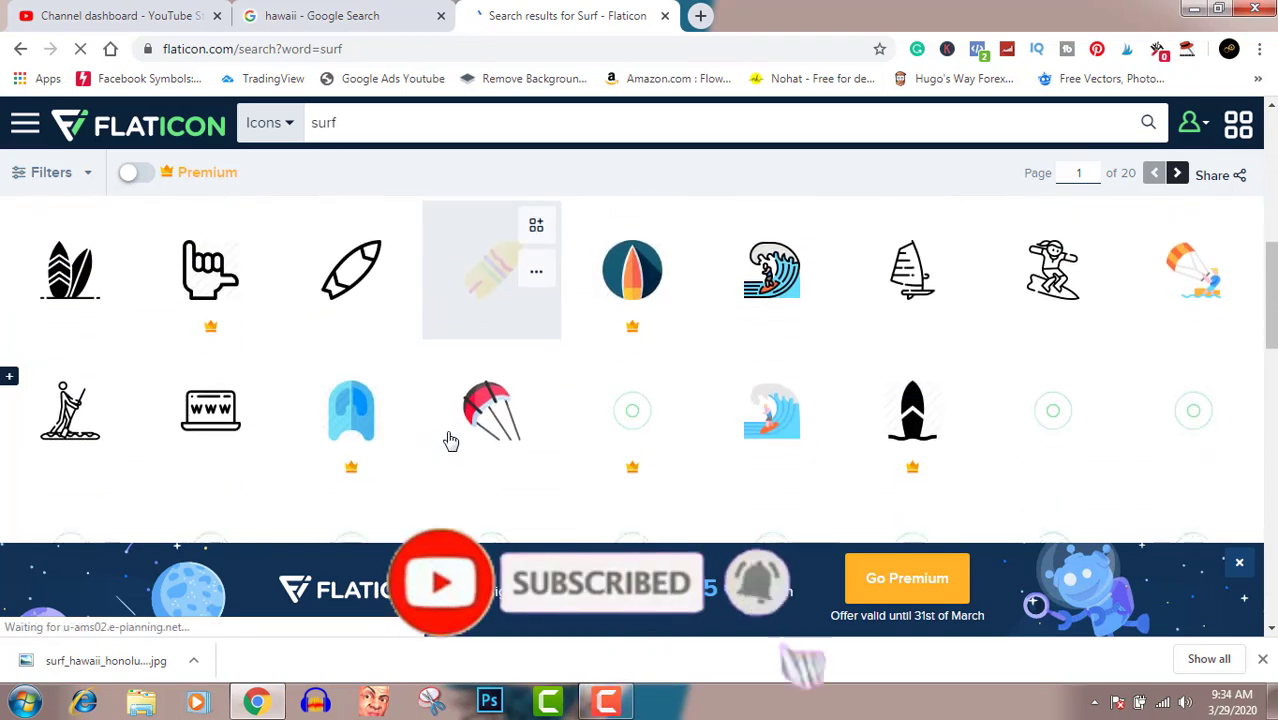
{"action": "scroll", "coordinate": [450, 441], "scroll_direction": "up", "scroll_amount": 3}
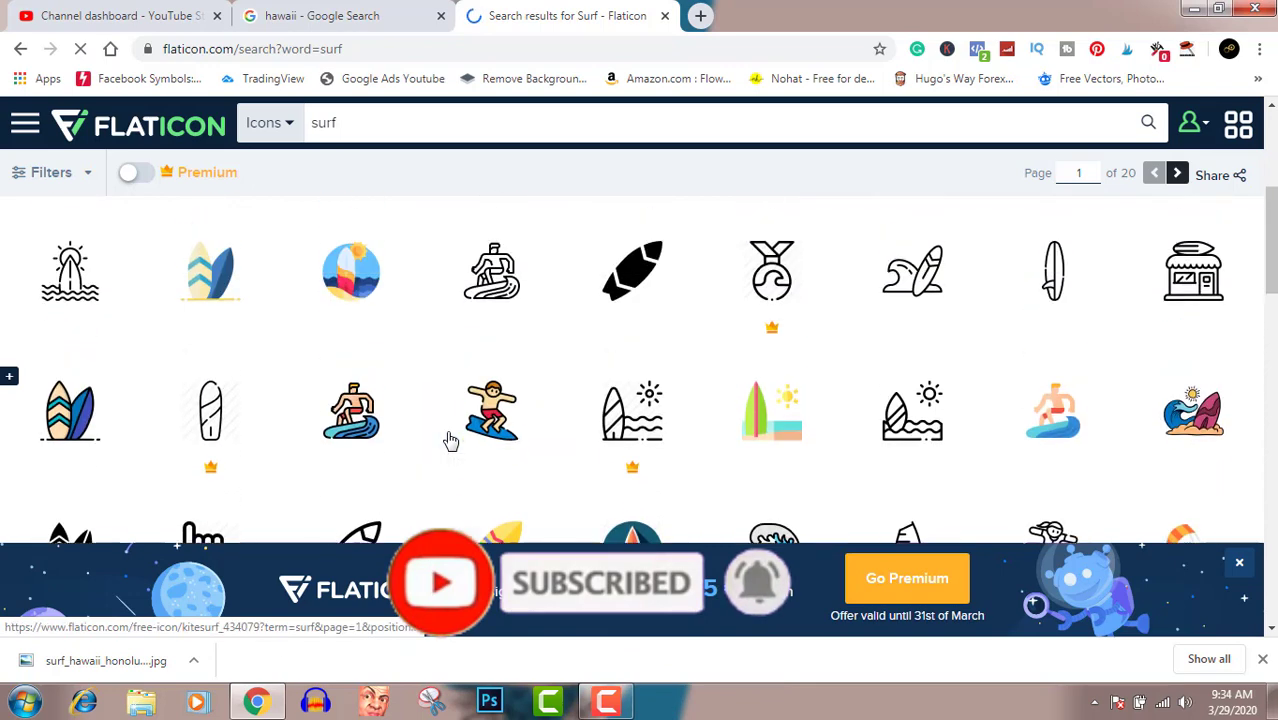
{"action": "scroll", "coordinate": [450, 441], "scroll_direction": "down", "scroll_amount": 3}
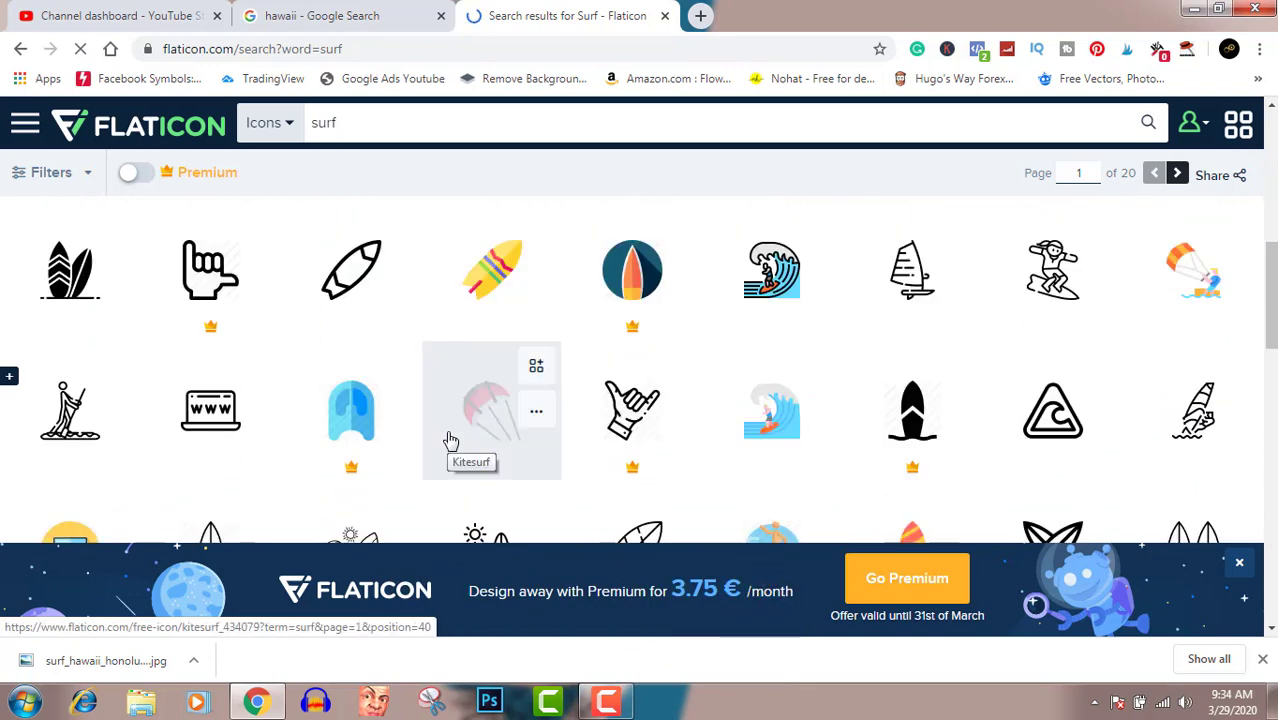
{"action": "left_click", "coordinate": [72, 427]}
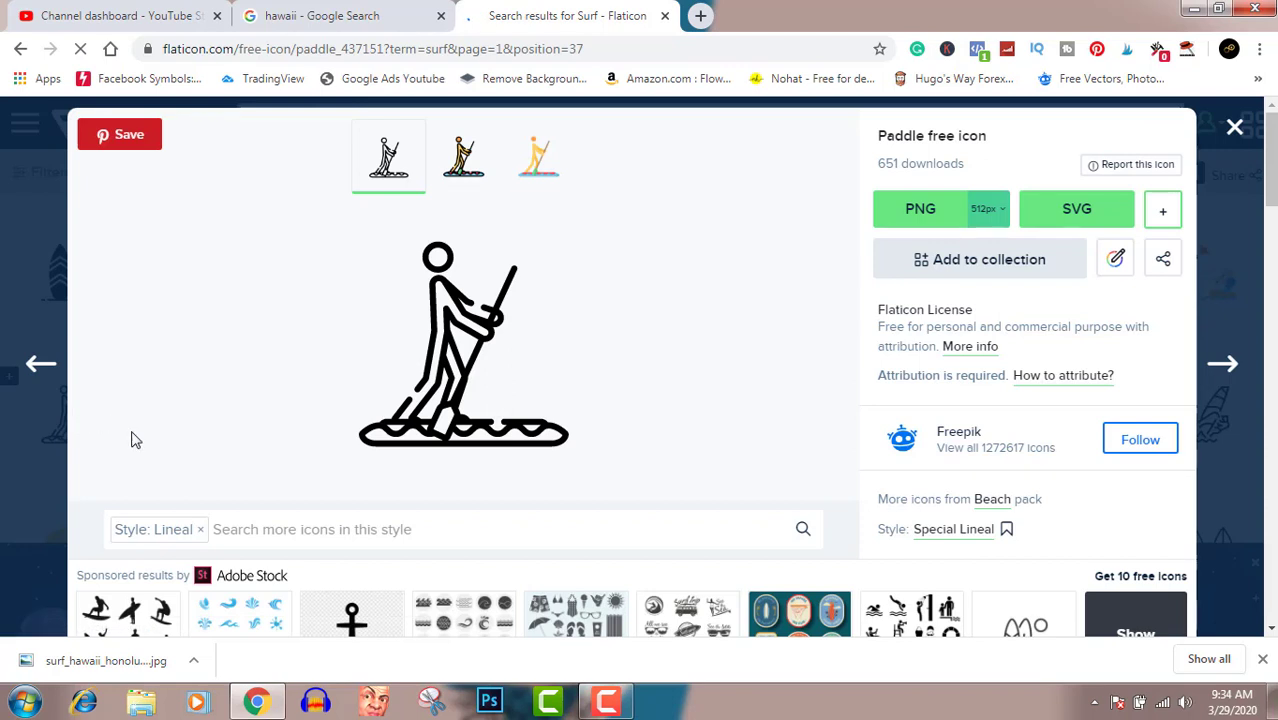
{"action": "left_click", "coordinate": [467, 177]}
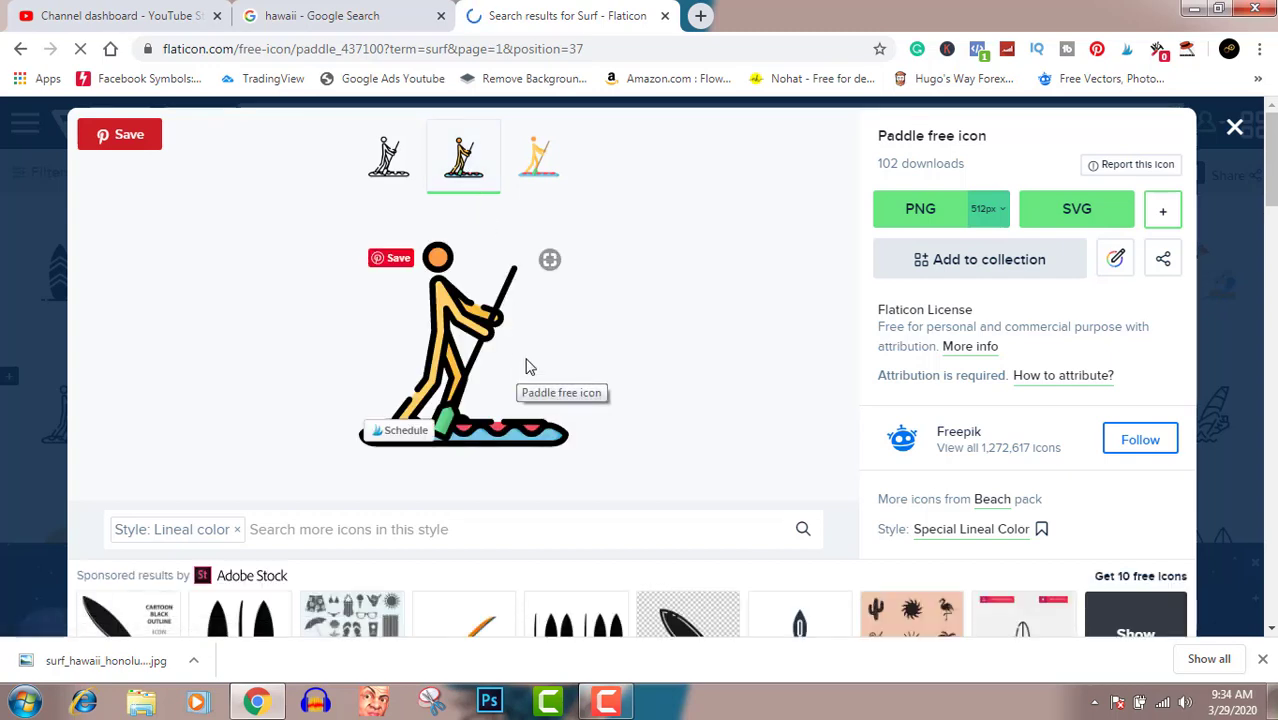
{"action": "left_click", "coordinate": [1236, 132]}
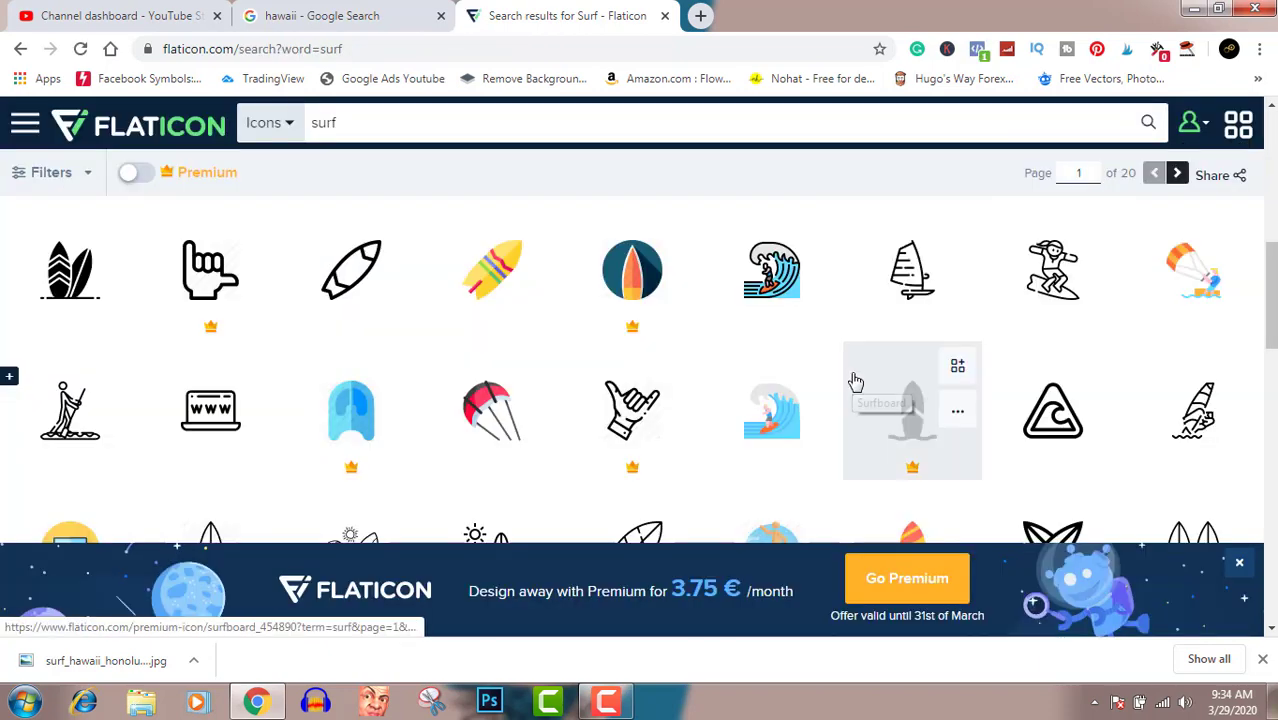
Step: Find the solid black Surfboard icon with white chevron stripes and download it as a free 512px PNG
{"action": "scroll", "coordinate": [855, 382], "scroll_direction": "down", "scroll_amount": 2}
{"action": "scroll", "coordinate": [855, 382], "scroll_direction": "down", "scroll_amount": 5}
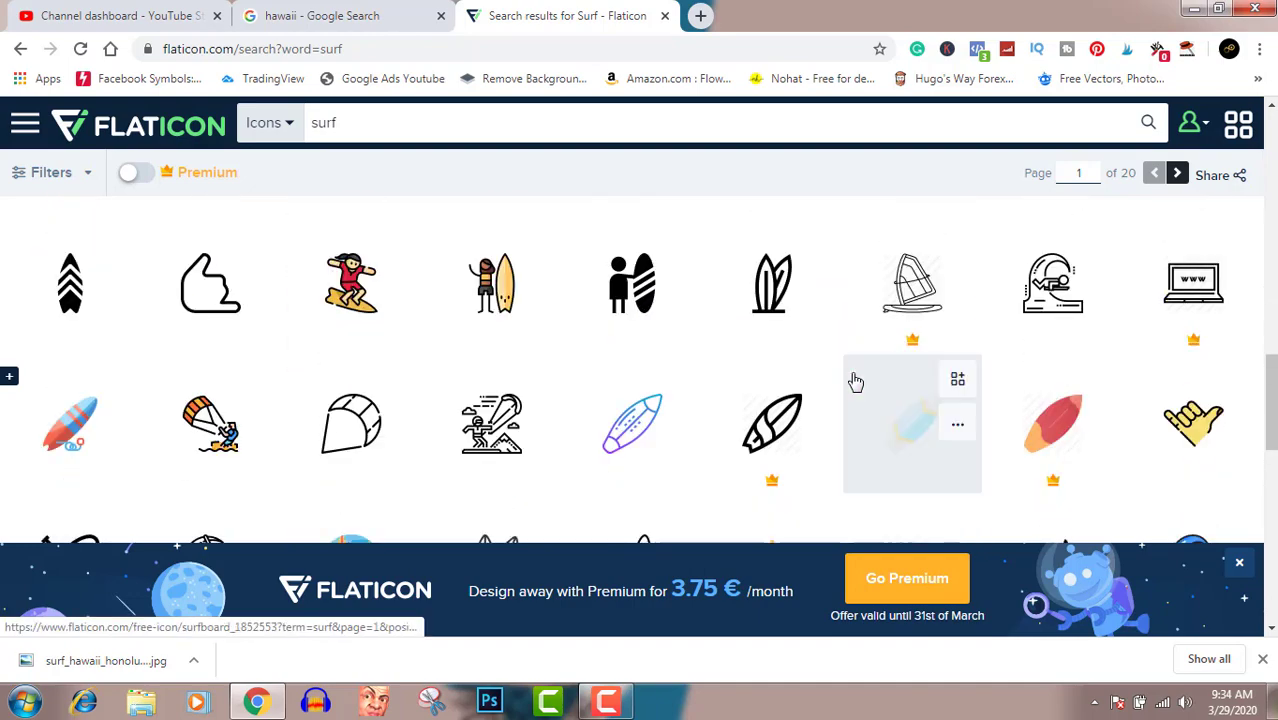
{"action": "scroll", "coordinate": [855, 382], "scroll_direction": "down", "scroll_amount": 5}
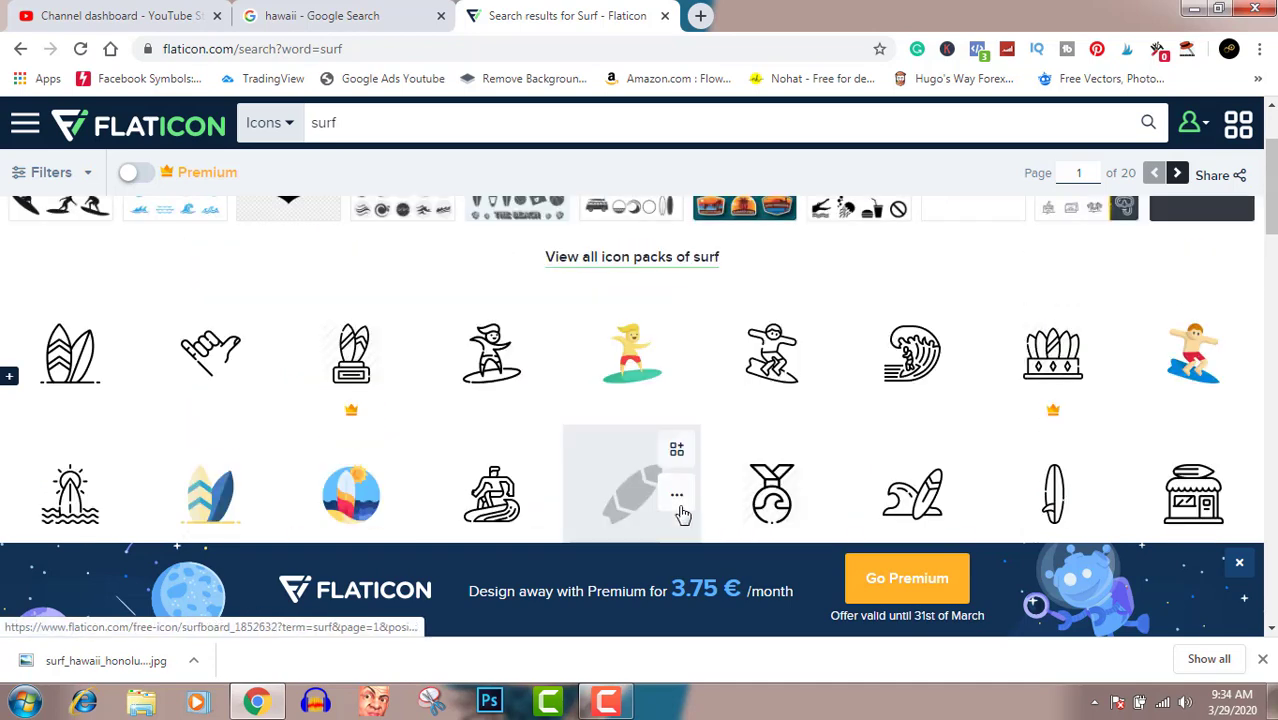
{"action": "left_click", "coordinate": [636, 500]}
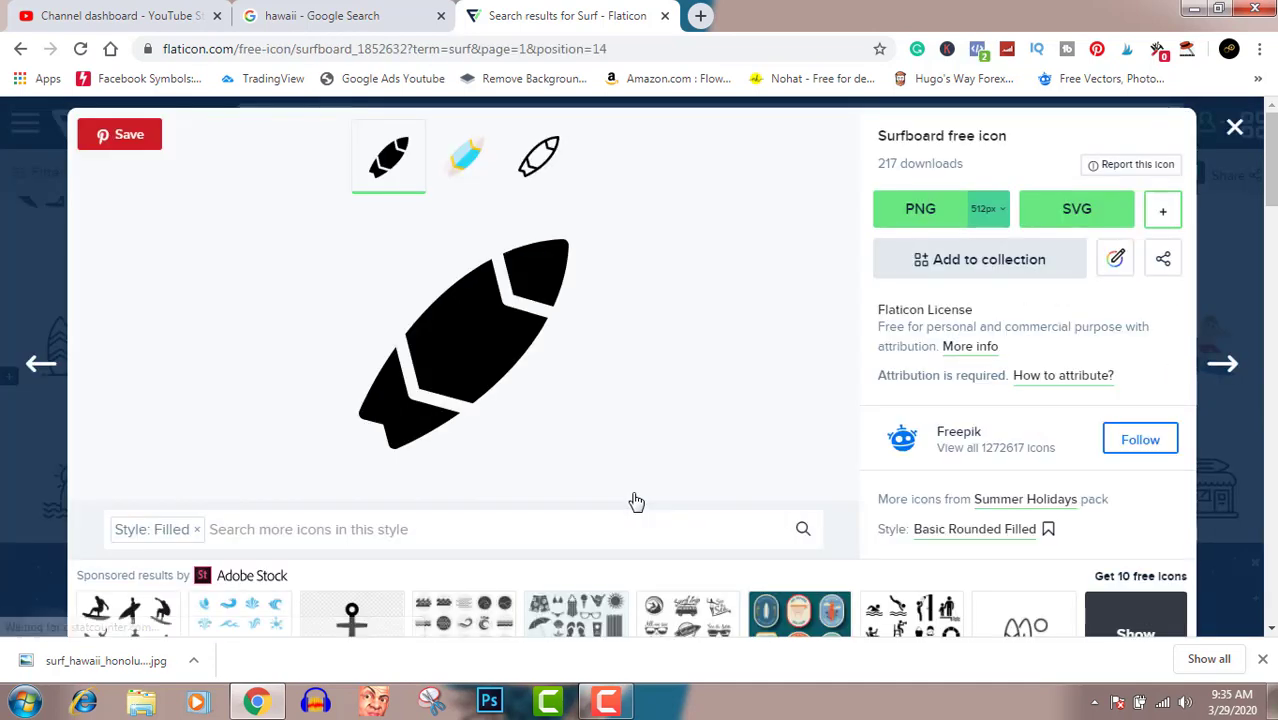
{"action": "left_click", "coordinate": [918, 209]}
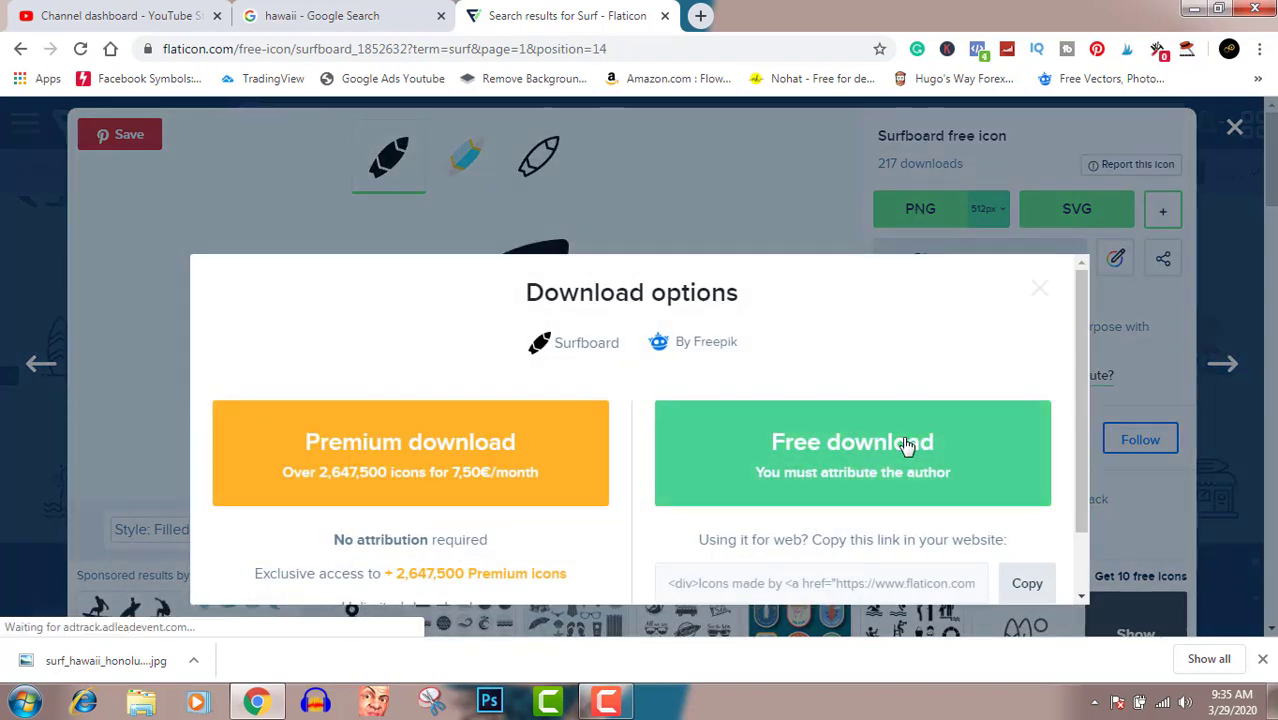
{"action": "left_click", "coordinate": [845, 443]}
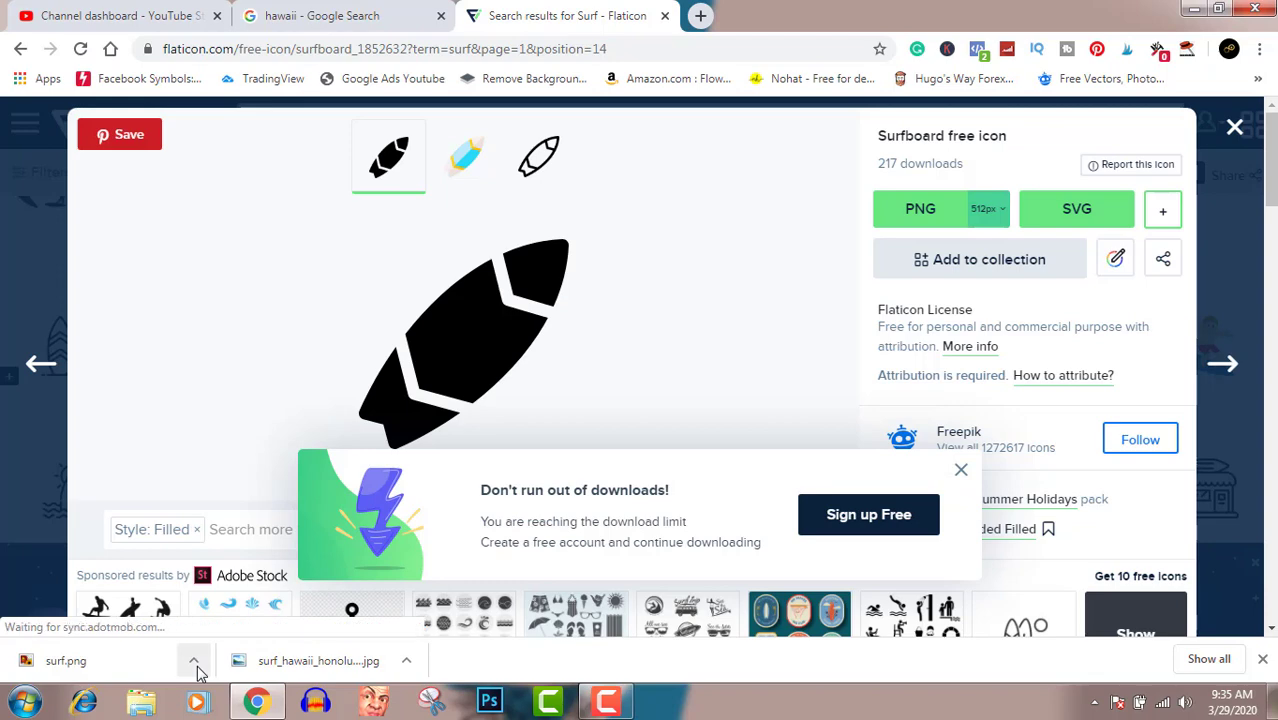
Step: Switch to Photoshop, create a white 4500 x 5400 pixel RGB document at 300 pixels/inch, and convert its background to a regular layer
{"action": "left_click", "coordinate": [490, 706]}
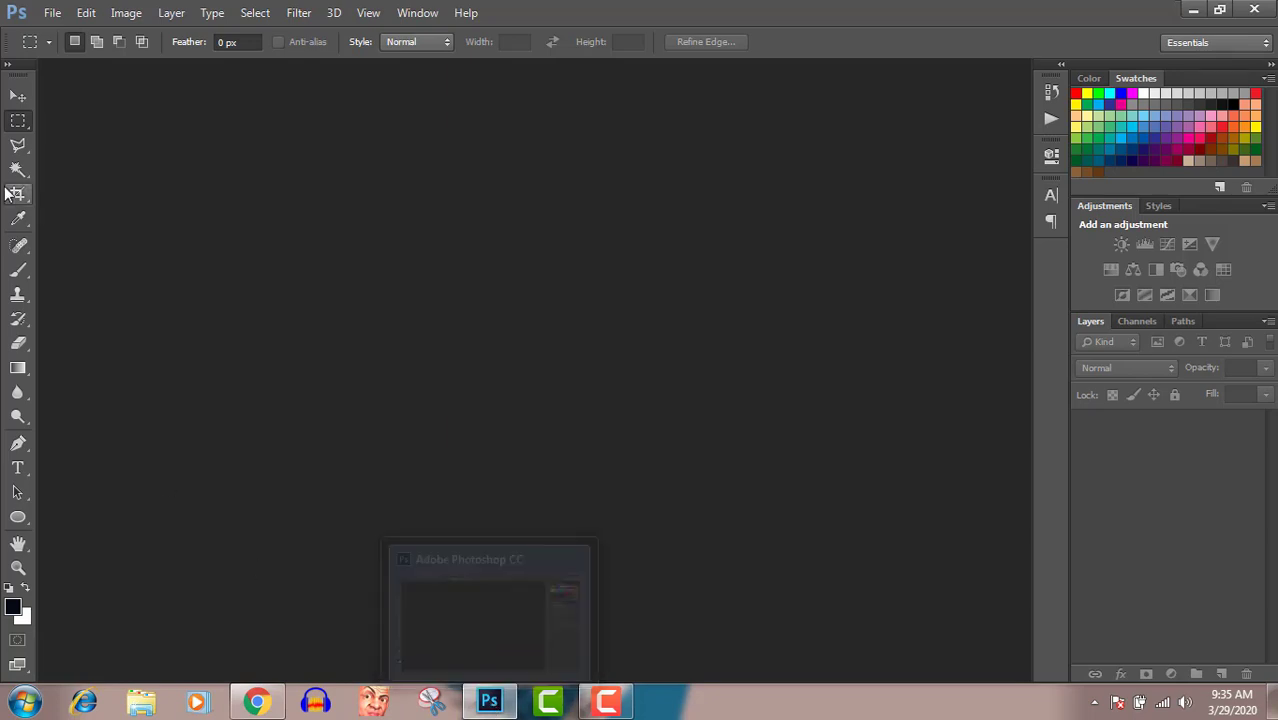
{"action": "left_click", "coordinate": [50, 14]}
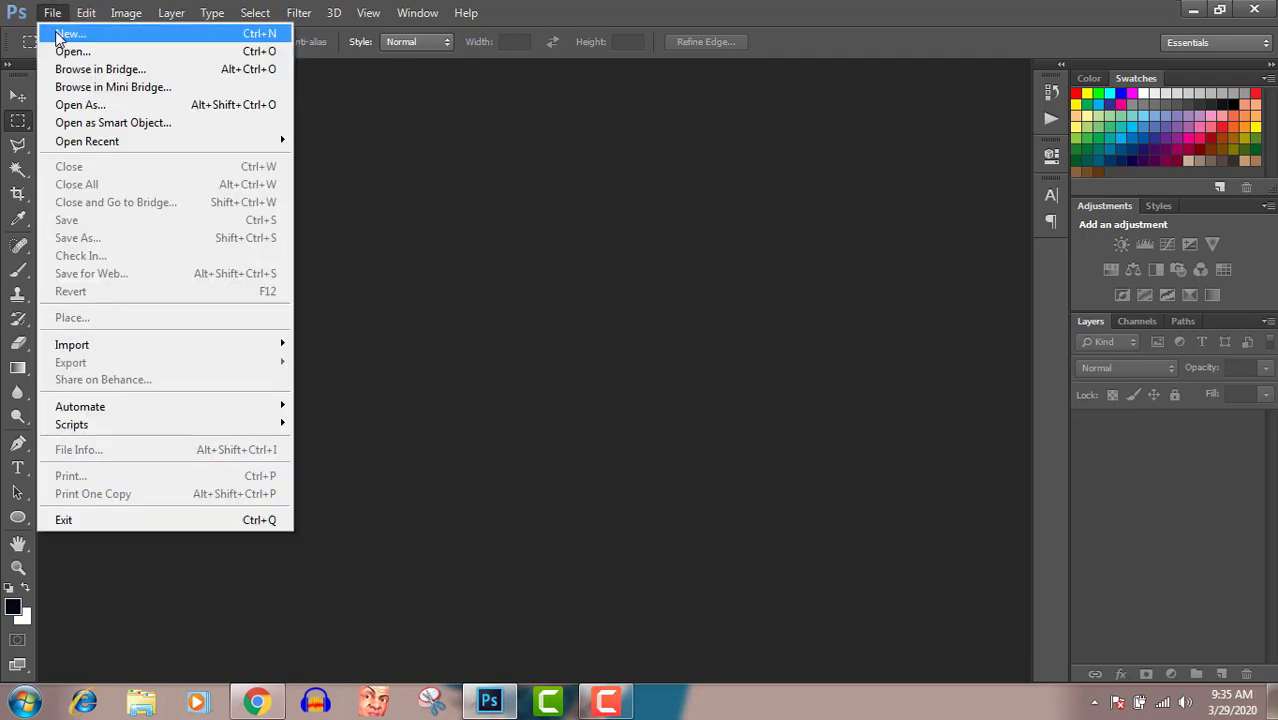
{"action": "left_click", "coordinate": [70, 33]}
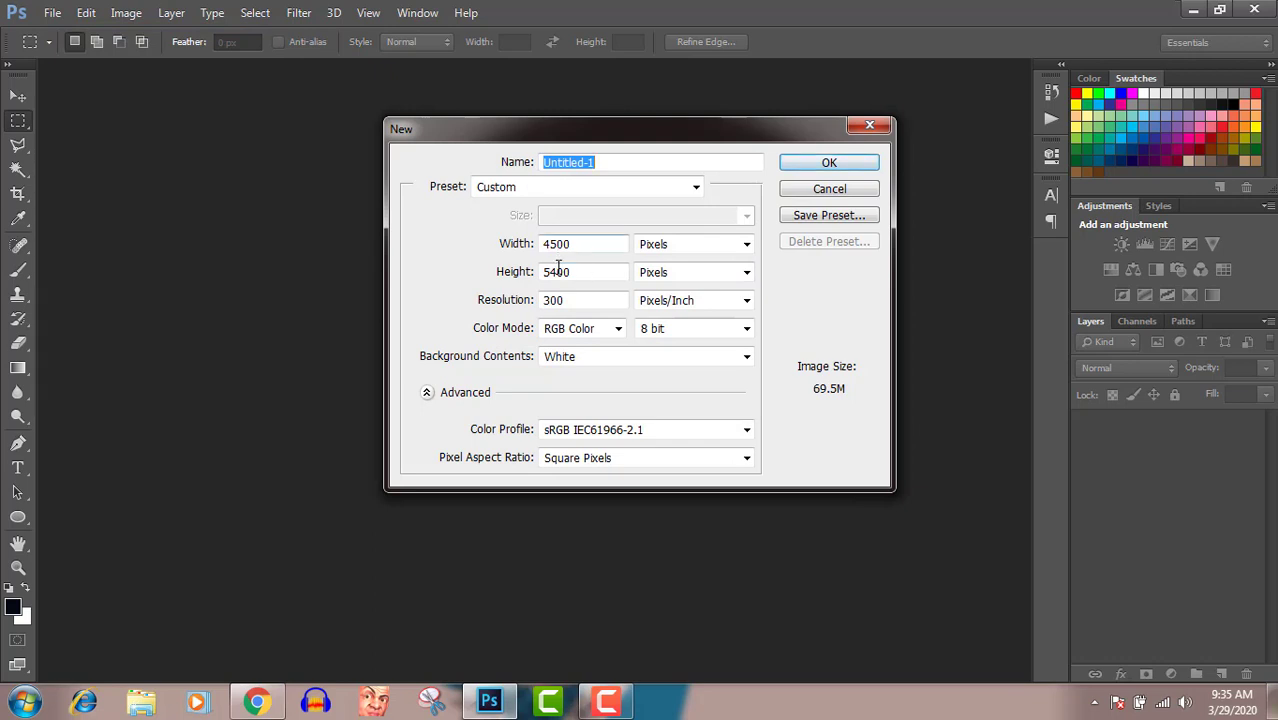
{"action": "left_click", "coordinate": [822, 166]}
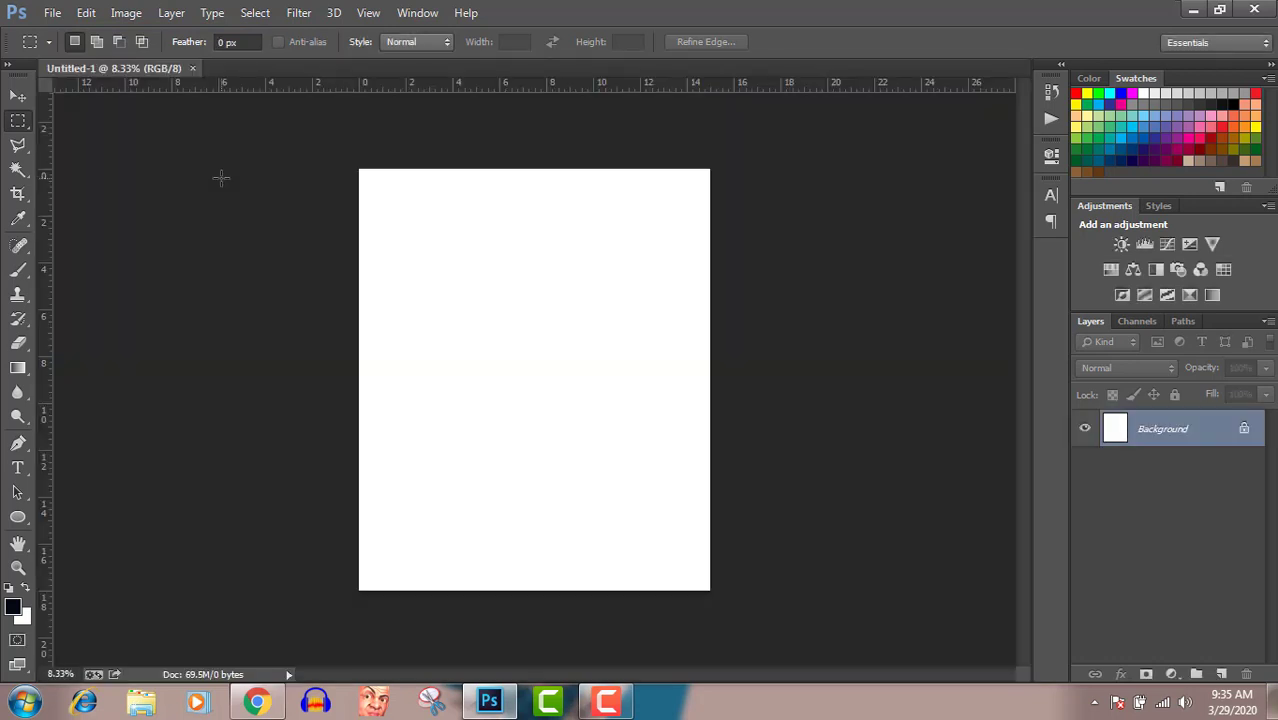
{"action": "double_click", "coordinate": [1246, 430]}
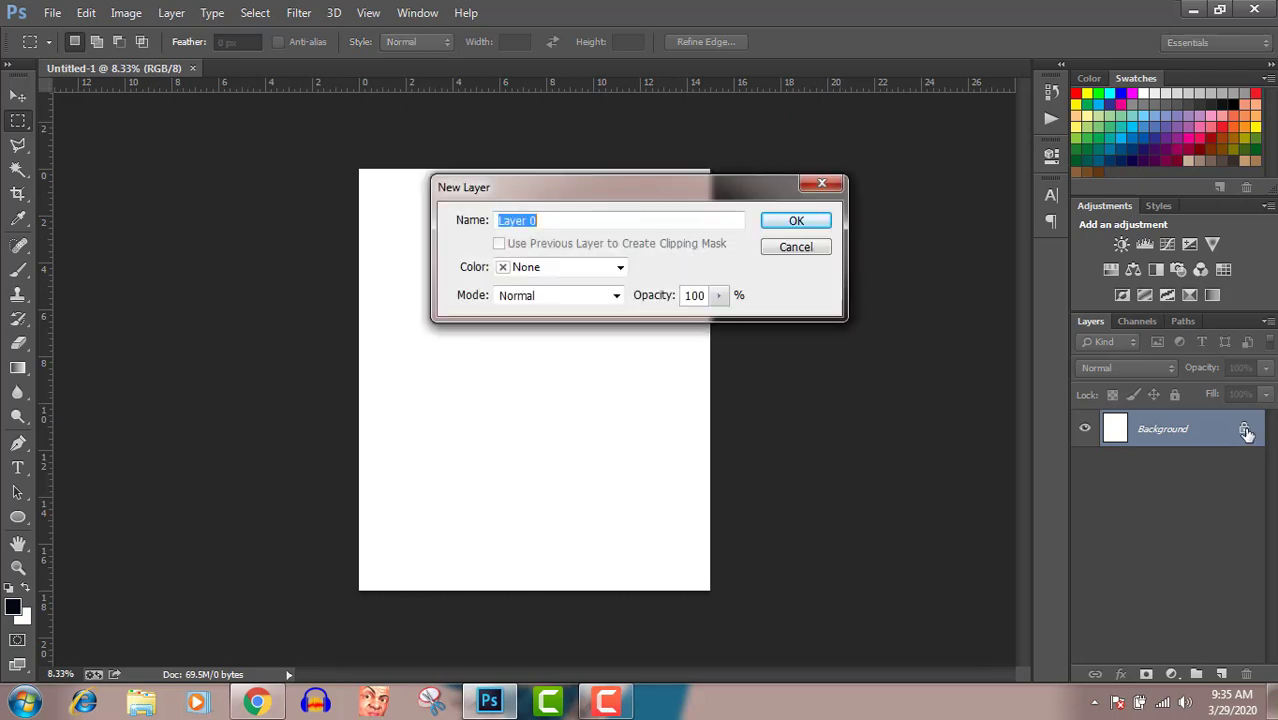
{"action": "key", "text": "Return"}
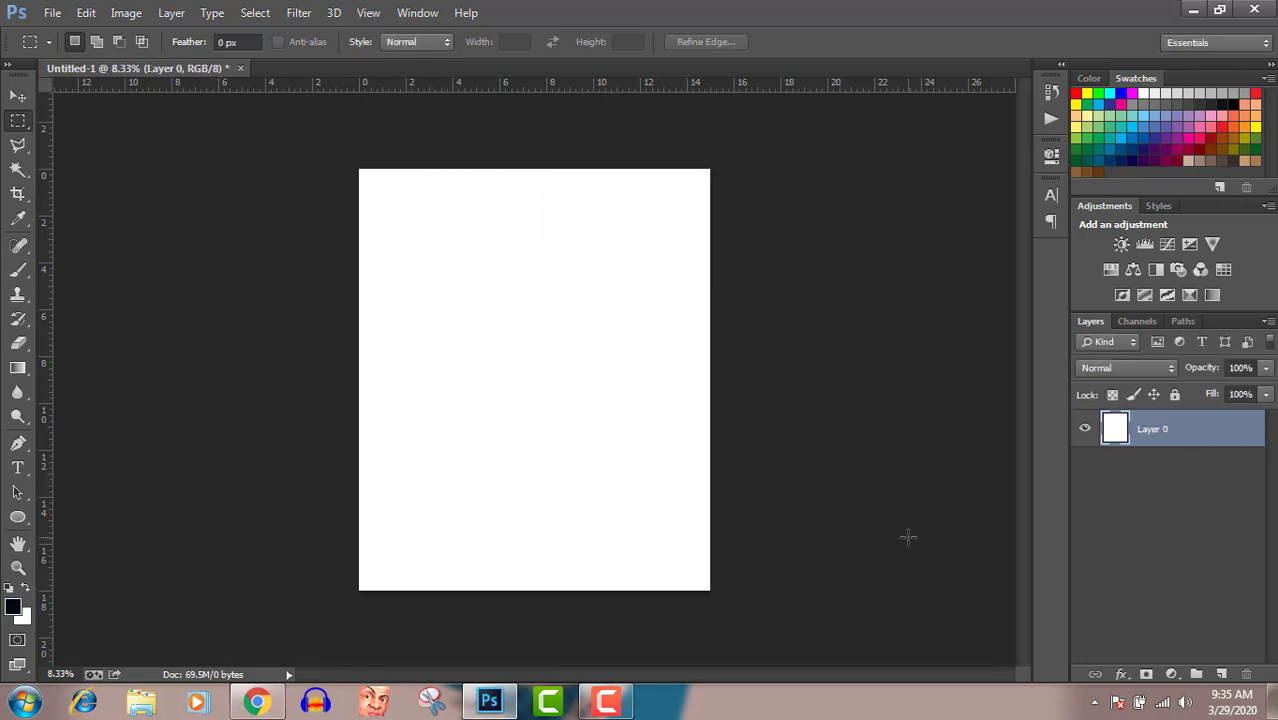
Step: Locate the downloaded surf_hawaii_honolulu JPEG in its folder from Chrome and place it into the Photoshop document
{"action": "left_click", "coordinate": [265, 704]}
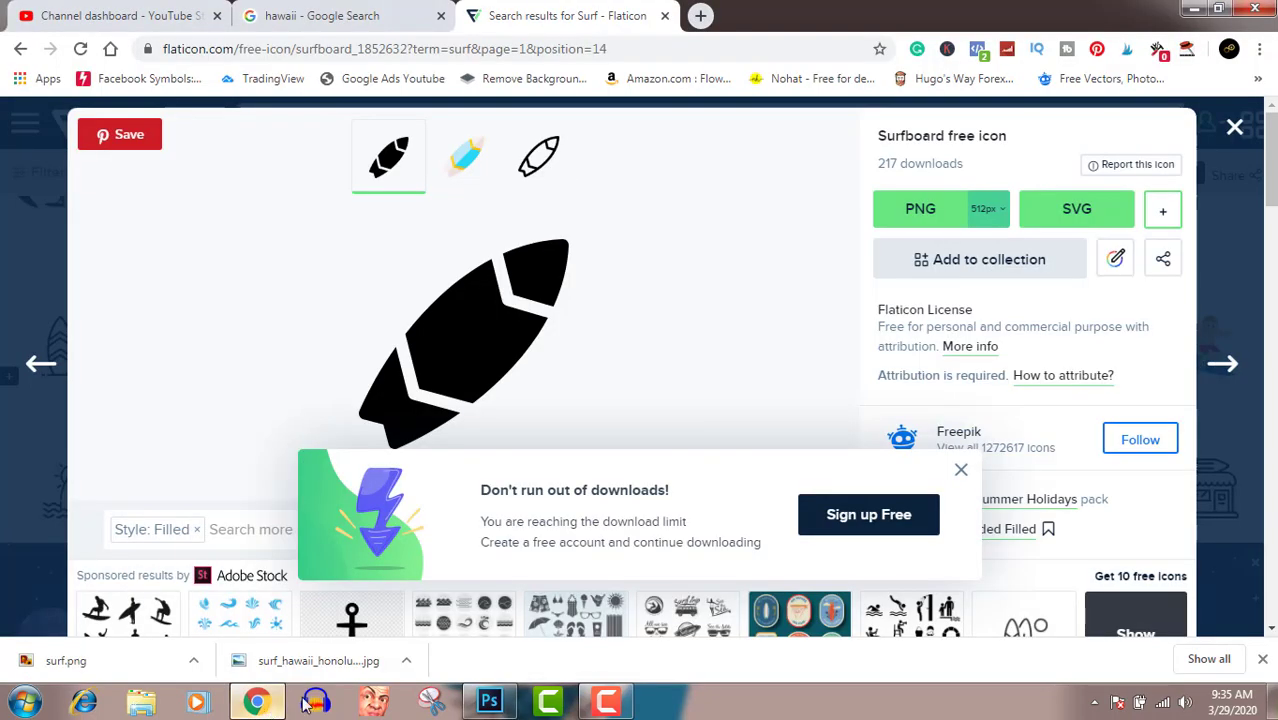
{"action": "left_click", "coordinate": [407, 664]}
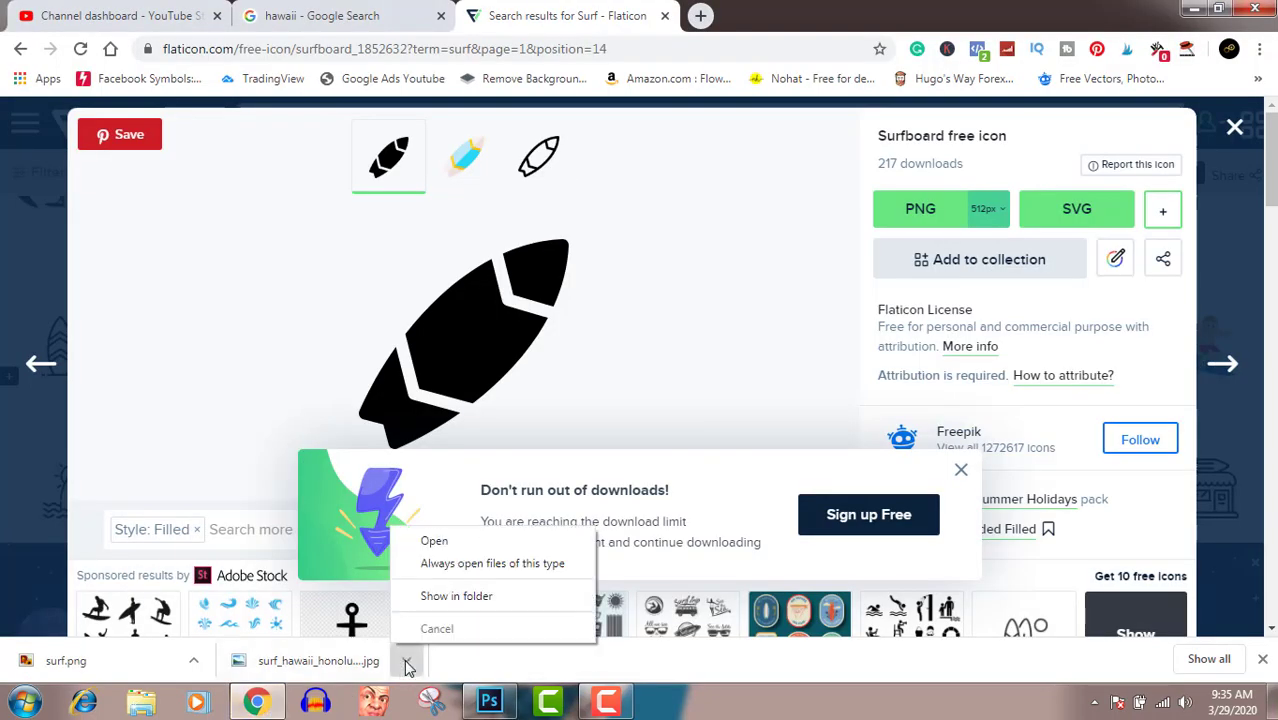
{"action": "left_click", "coordinate": [456, 596]}
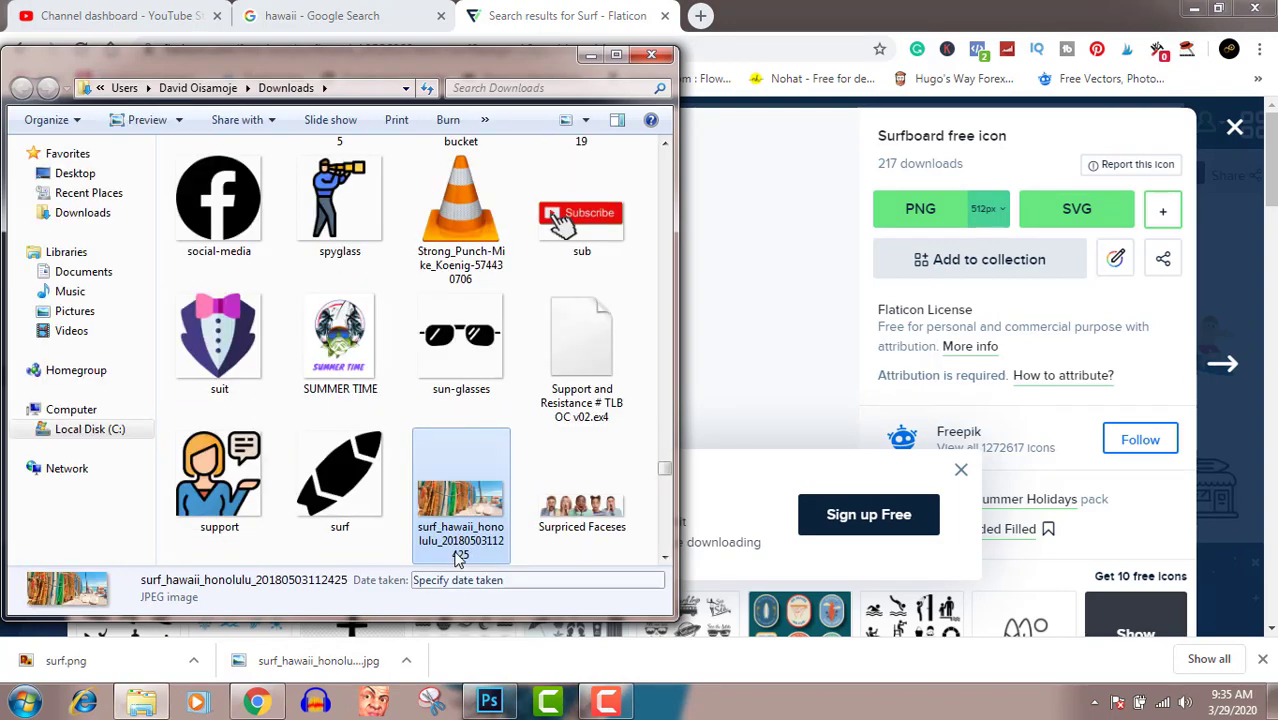
{"action": "left_click_drag", "start_coordinate": [476, 616], "coordinate": [484, 710]}
{"action": "left_click_drag", "start_coordinate": [489, 336], "coordinate": [491, 326]}
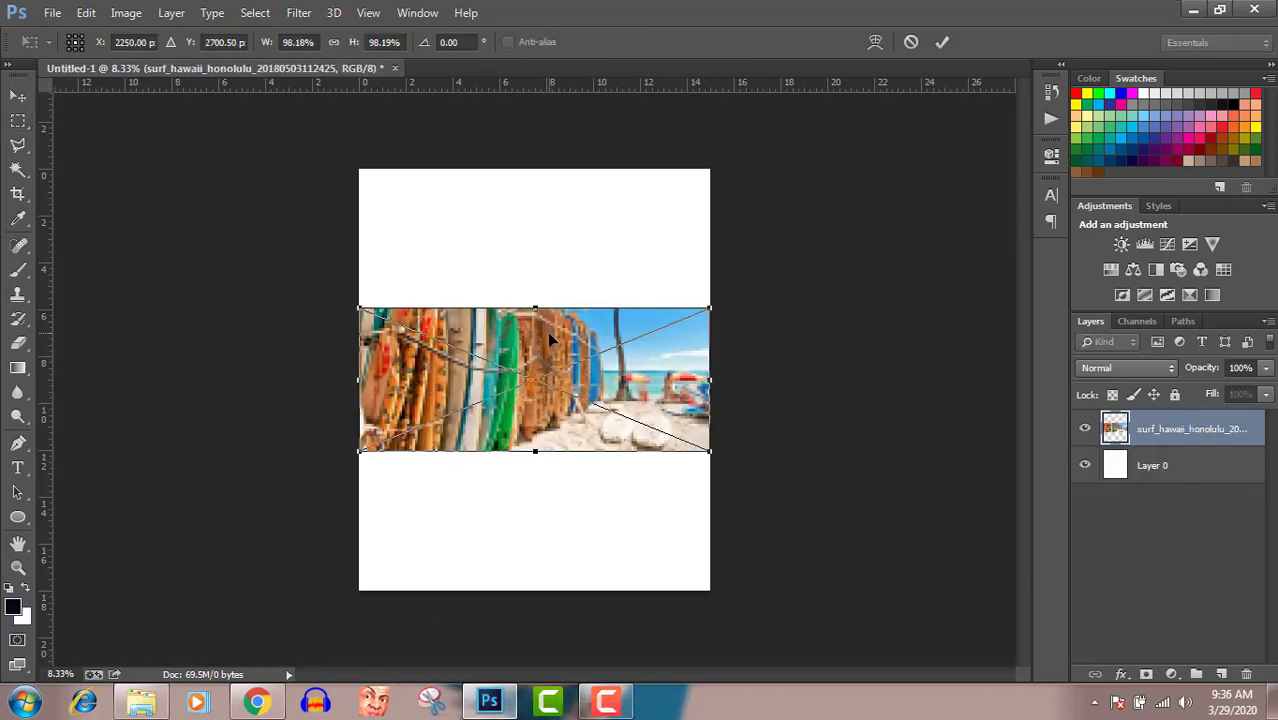
Step: Move the placed surfboard photo up to about Y 2280 px, scale it down slightly inside the canvas edges, and commit the placement
{"action": "left_click_drag", "start_coordinate": [550, 324], "coordinate": [550, 253]}
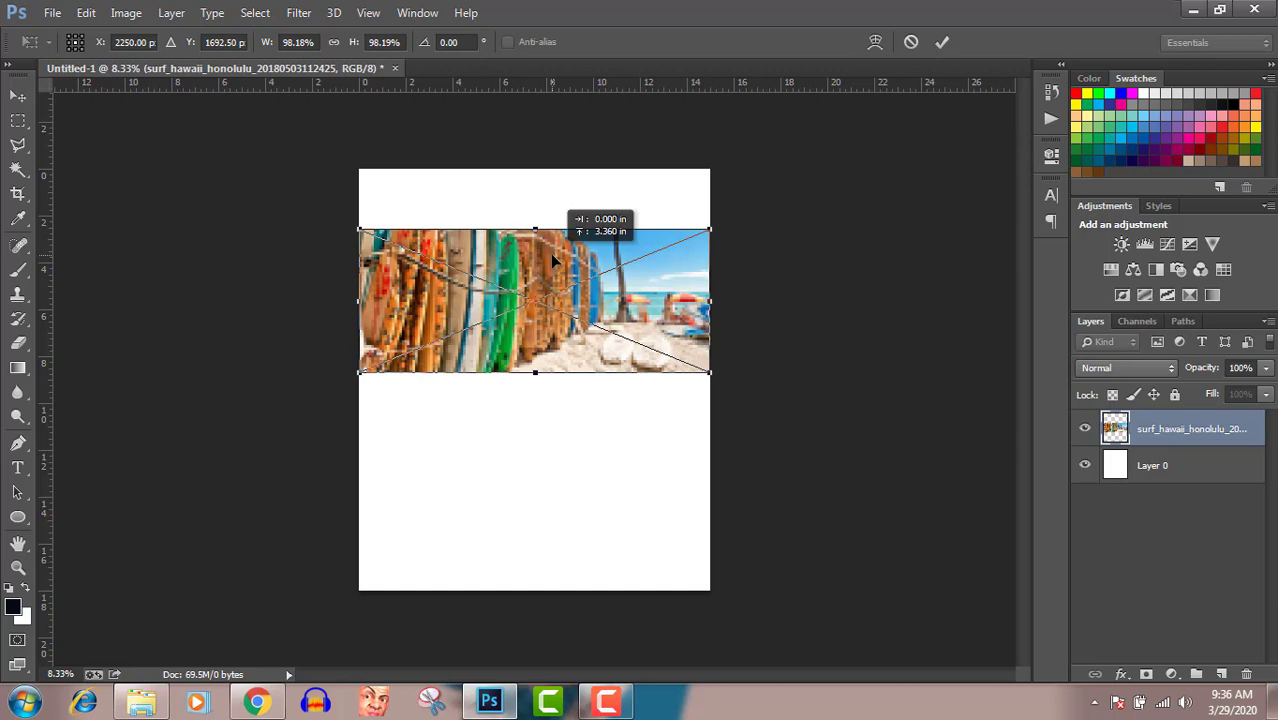
{"action": "left_click_drag", "start_coordinate": [552, 260], "coordinate": [554, 307]}
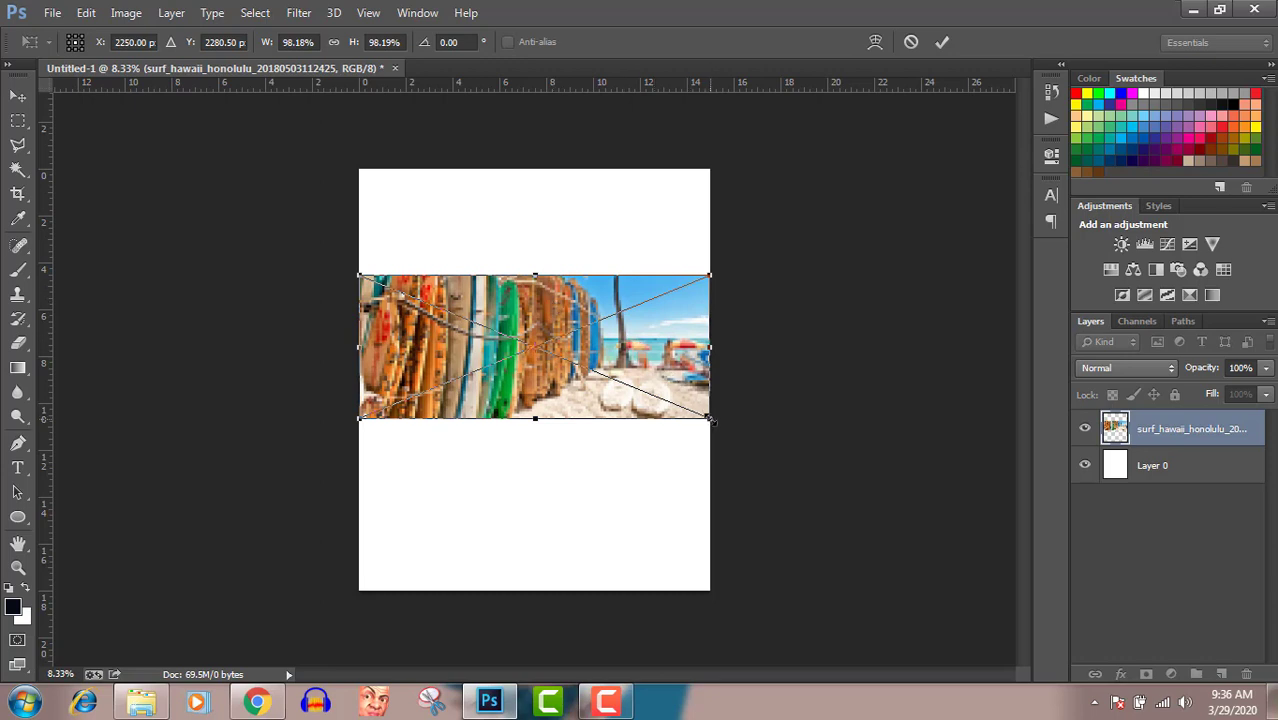
{"action": "left_click_drag", "start_coordinate": [710, 420], "coordinate": [704, 416]}
{"action": "key", "text": "m"}
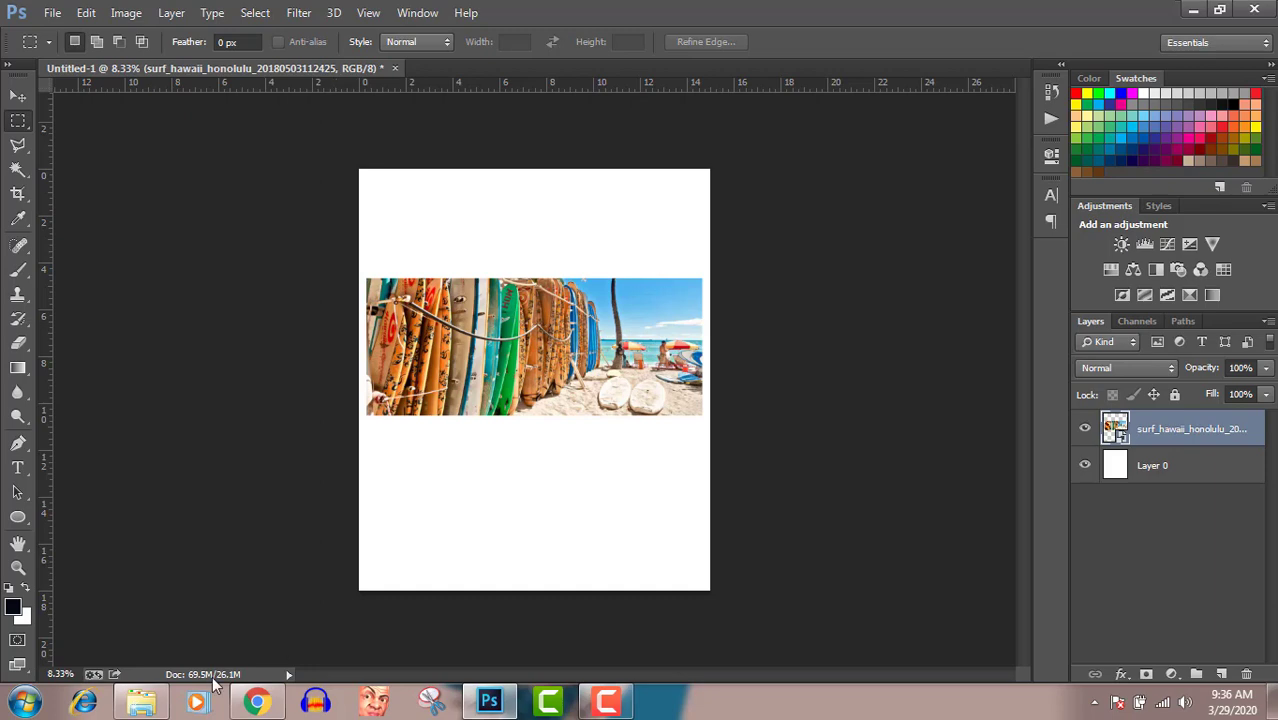
Step: Locate the downloaded surf PNG in its folder from Chrome and place it over the beach photo in the Photoshop document
{"action": "left_click", "coordinate": [257, 702]}
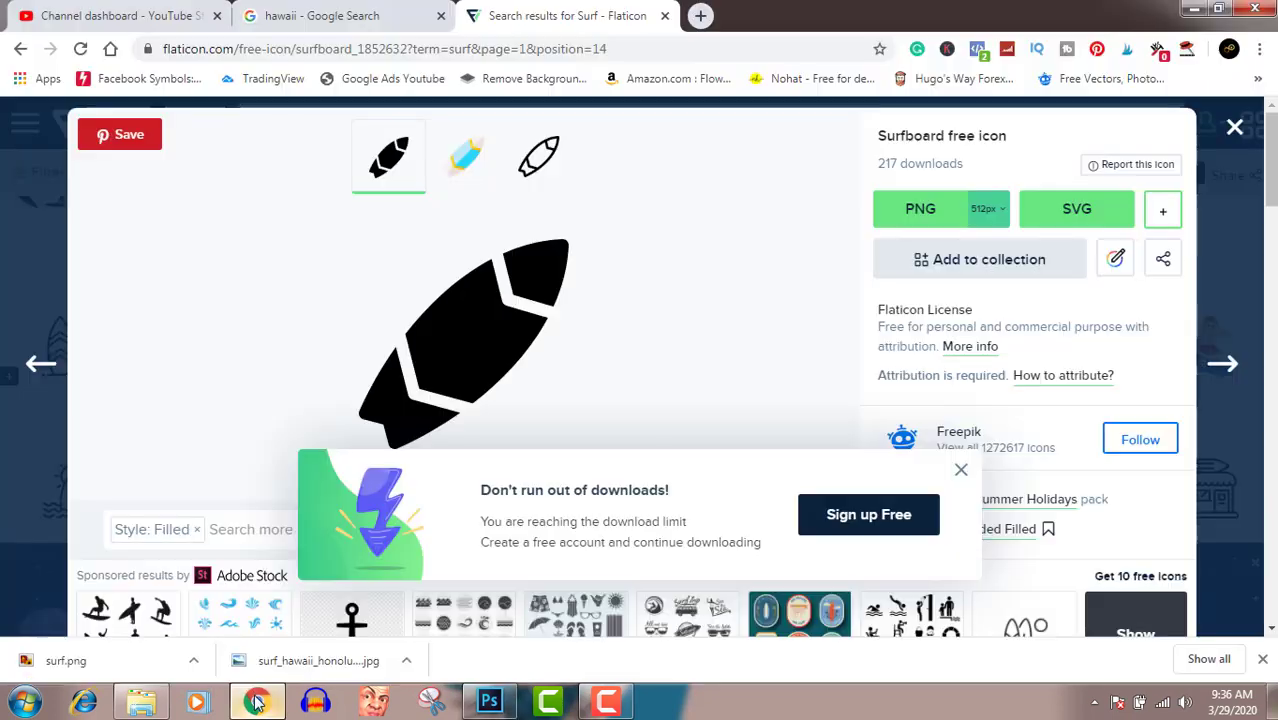
{"action": "left_click", "coordinate": [194, 661]}
{"action": "left_click", "coordinate": [248, 597]}
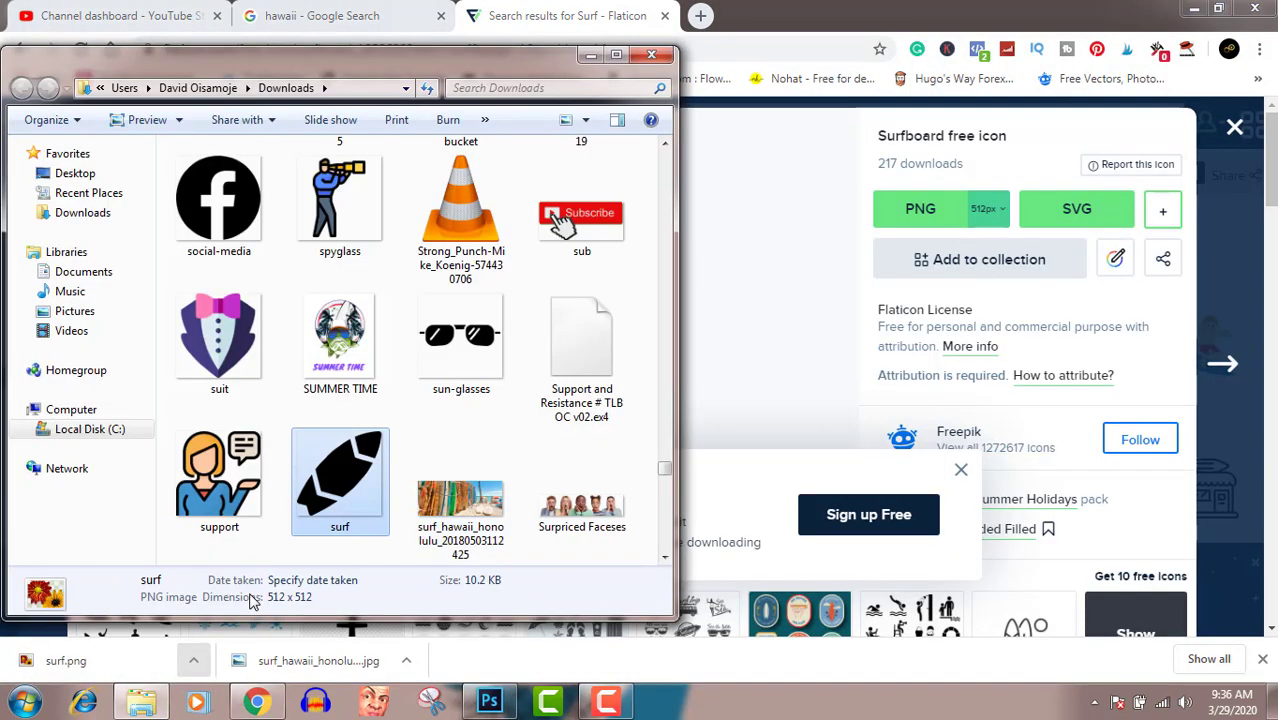
{"action": "left_click_drag", "start_coordinate": [340, 462], "coordinate": [530, 508]}
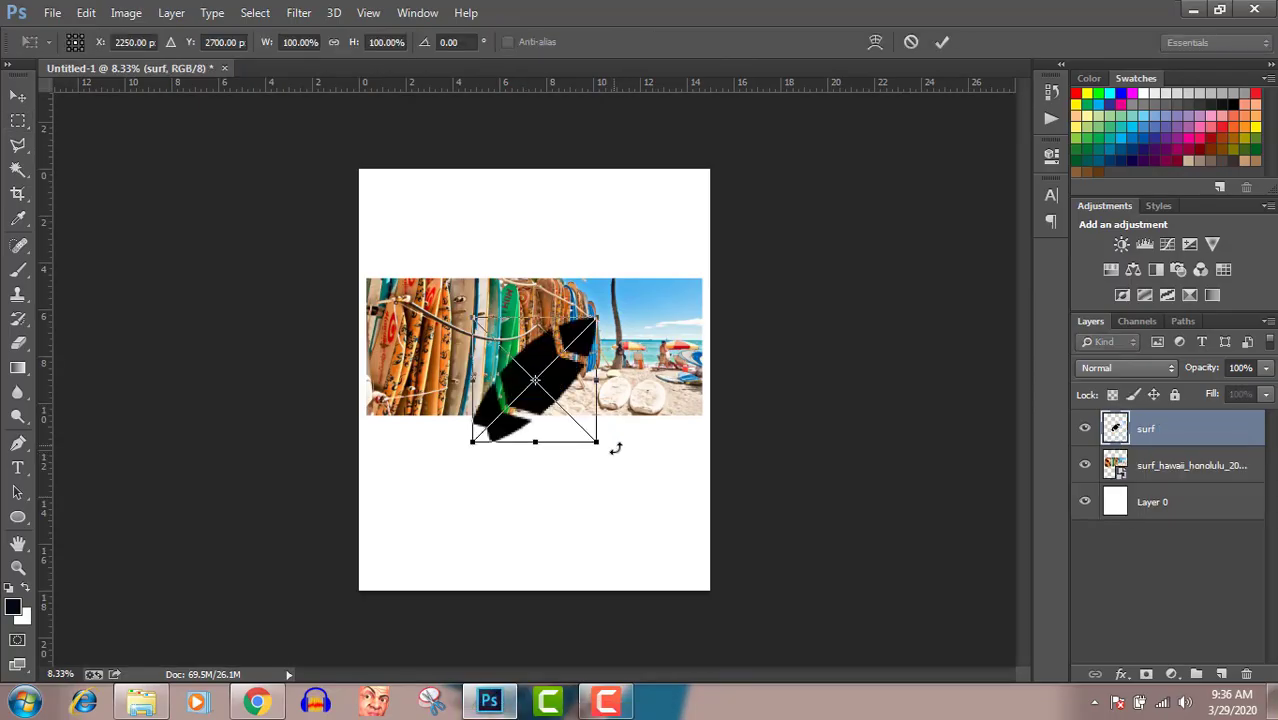
Step: Rotate the placed surf shape about 35°, scale it to about 178%, move it down to about Y 3509 px, and commit
{"action": "left_click_drag", "start_coordinate": [616, 446], "coordinate": [566, 503]}
{"action": "mouse_move", "coordinate": [560, 395]}
{"action": "left_mouse_down"}
{"action": "mouse_move", "coordinate": [553, 428]}
{"action": "mouse_move", "coordinate": [505, 430]}
{"action": "mouse_move", "coordinate": [552, 410]}
{"action": "left_mouse_up"}
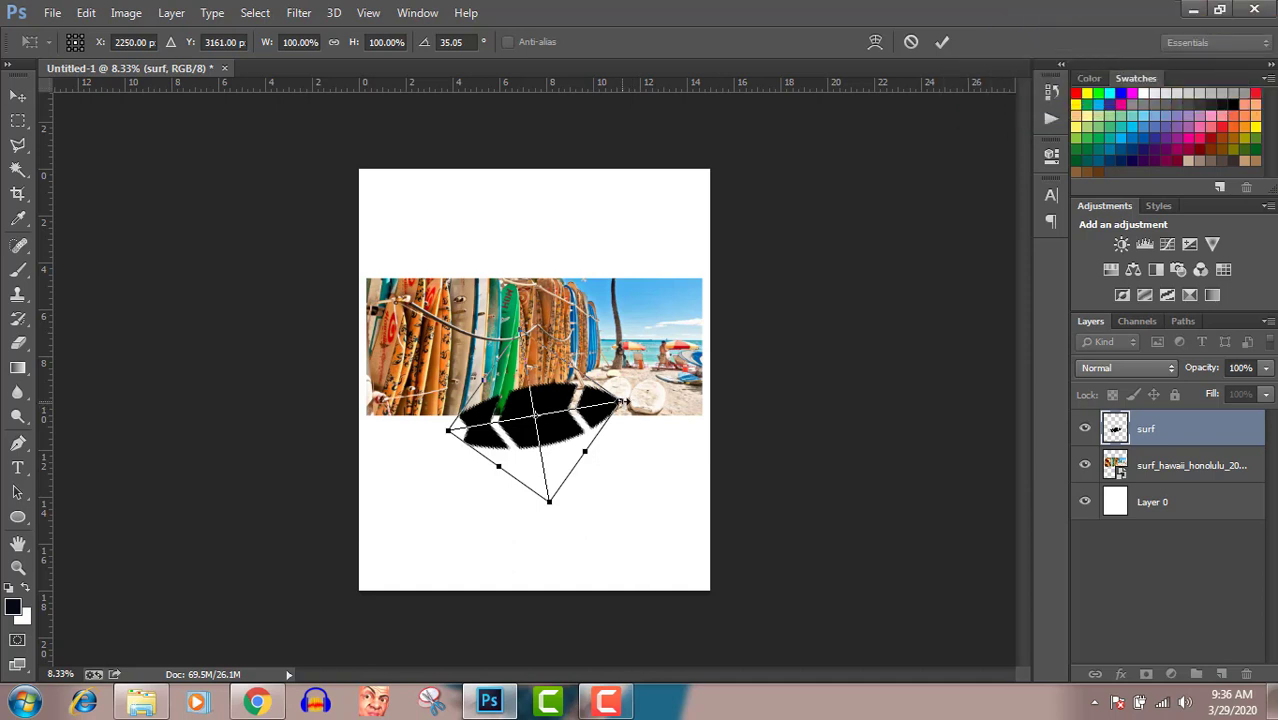
{"action": "mouse_move", "coordinate": [624, 401]}
{"action": "left_mouse_down"}
{"action": "mouse_move", "coordinate": [657, 372]}
{"action": "mouse_move", "coordinate": [690, 376]}
{"action": "mouse_move", "coordinate": [693, 413]}
{"action": "left_mouse_up"}
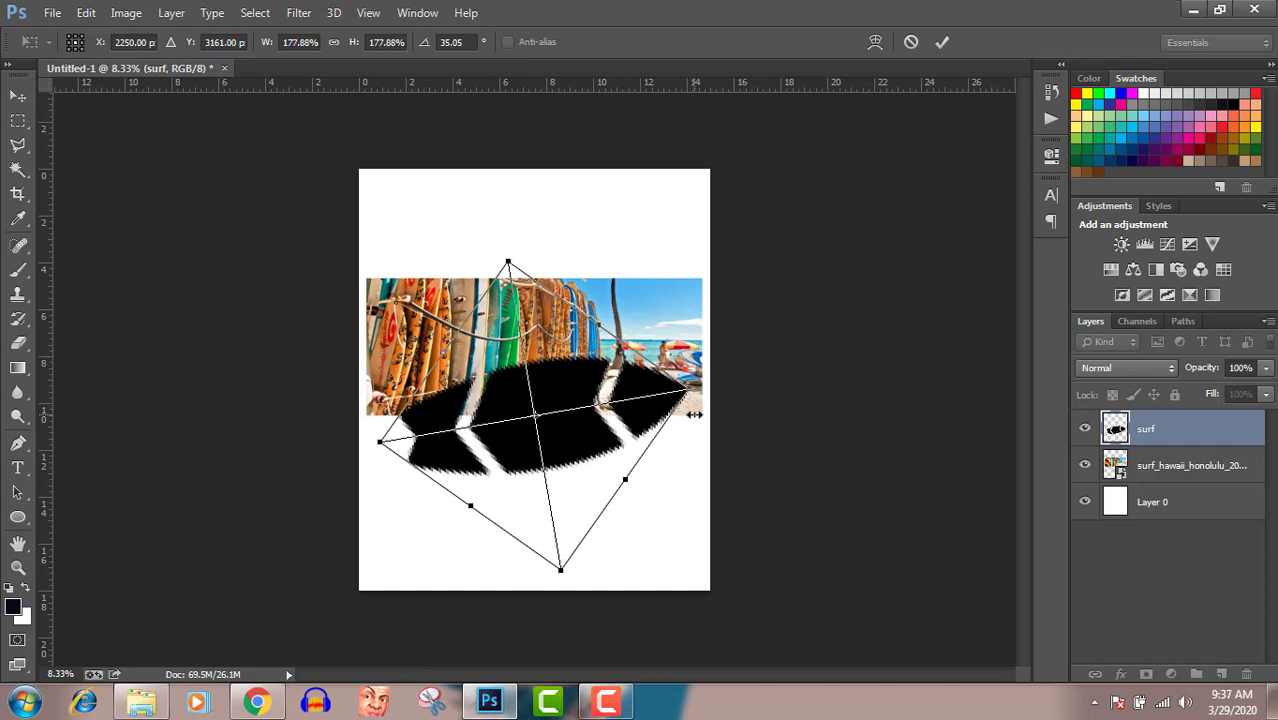
{"action": "left_click_drag", "start_coordinate": [583, 436], "coordinate": [578, 462]}
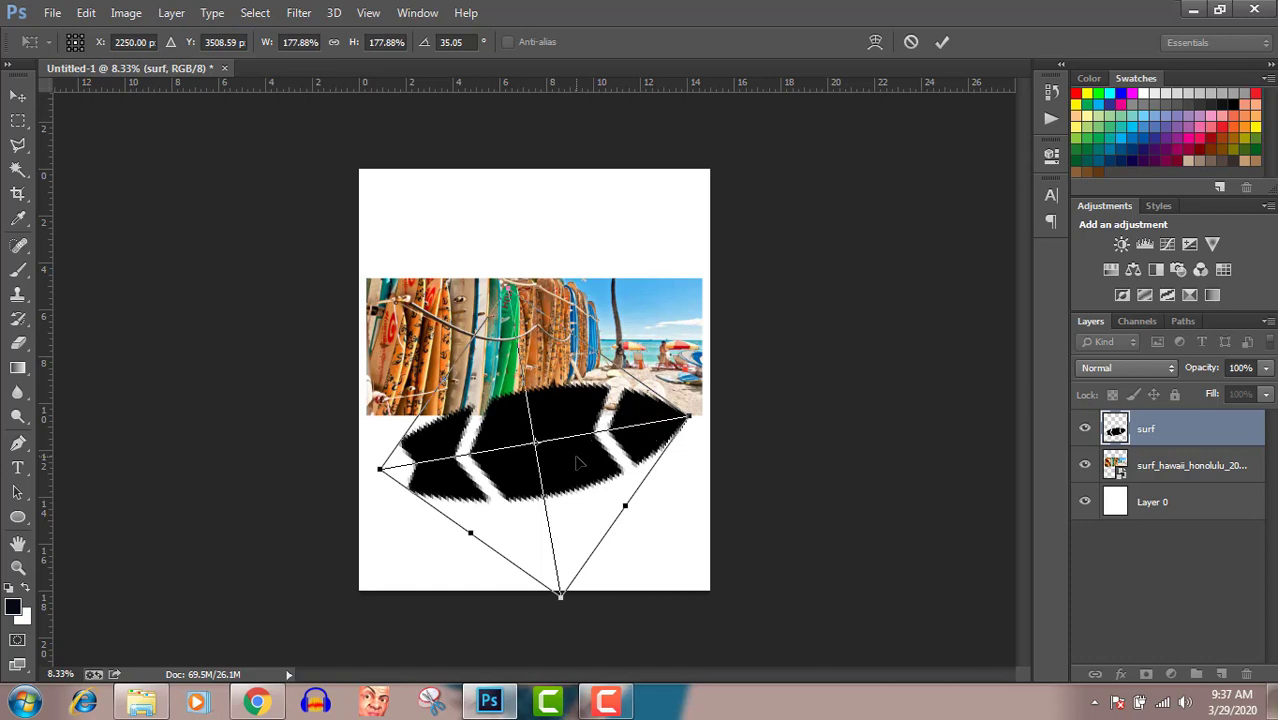
{"action": "key", "text": "Return"}
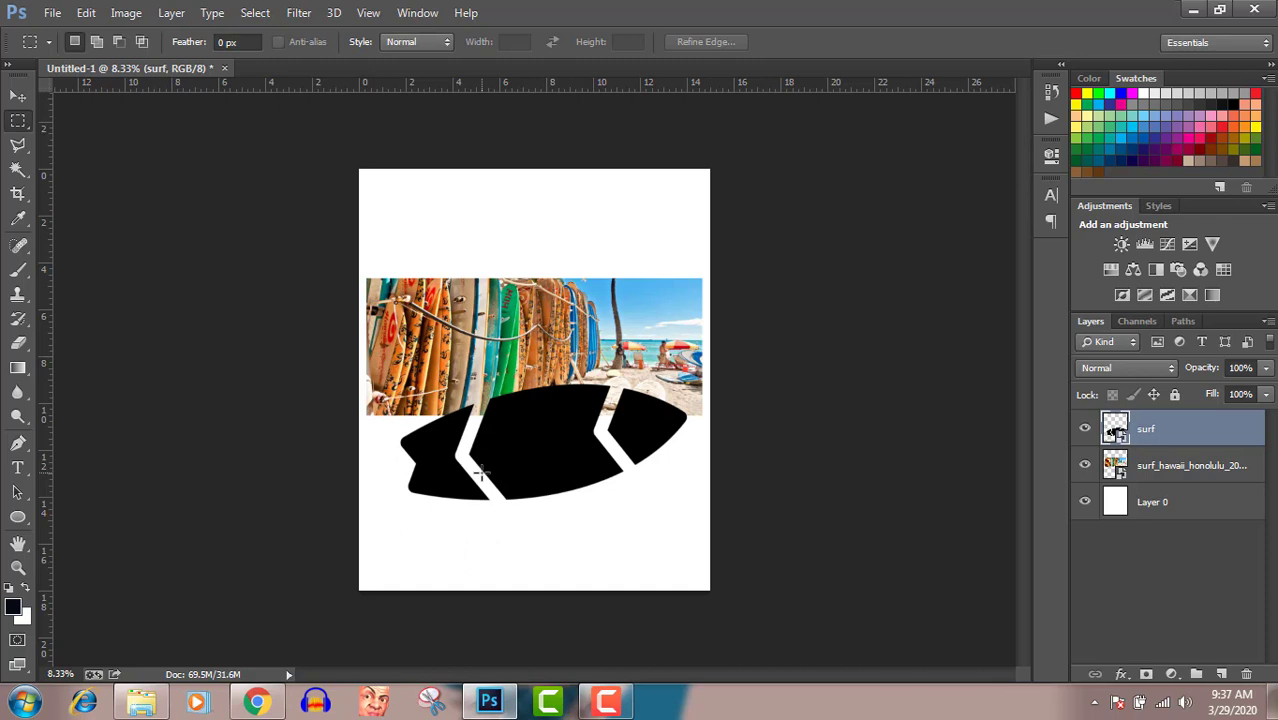
Step: Nudge the surfboard shape slightly to the left to center it under the beach photo
{"action": "left_click", "coordinate": [20, 98]}
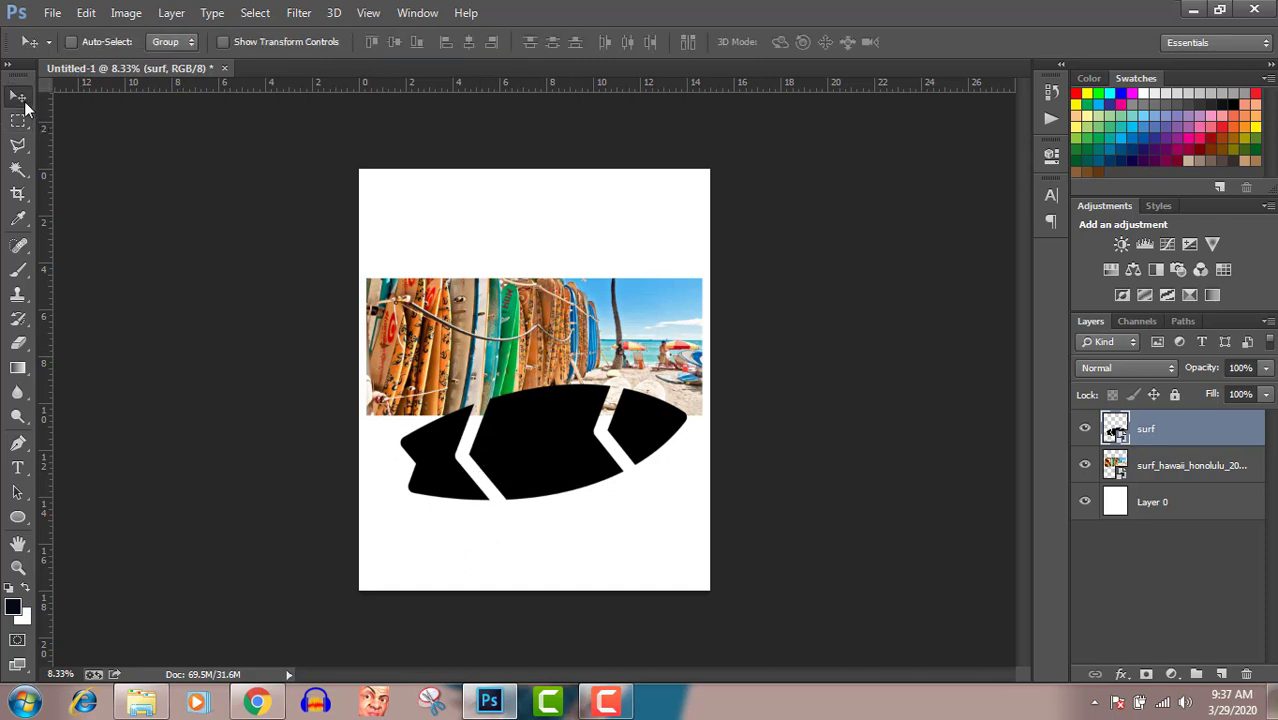
{"action": "key", "text": "shift+Left"}
{"action": "key", "text": "shift+Left"}
{"action": "key", "text": "shift+Left"}
{"action": "key", "text": "shift+Left"}
{"action": "key", "text": "shift+Left"}
{"action": "key", "text": "shift+Left"}
{"action": "key", "text": "shift+Left"}
{"action": "key", "text": "shift+Left"}
{"action": "key", "text": "shift+Left"}
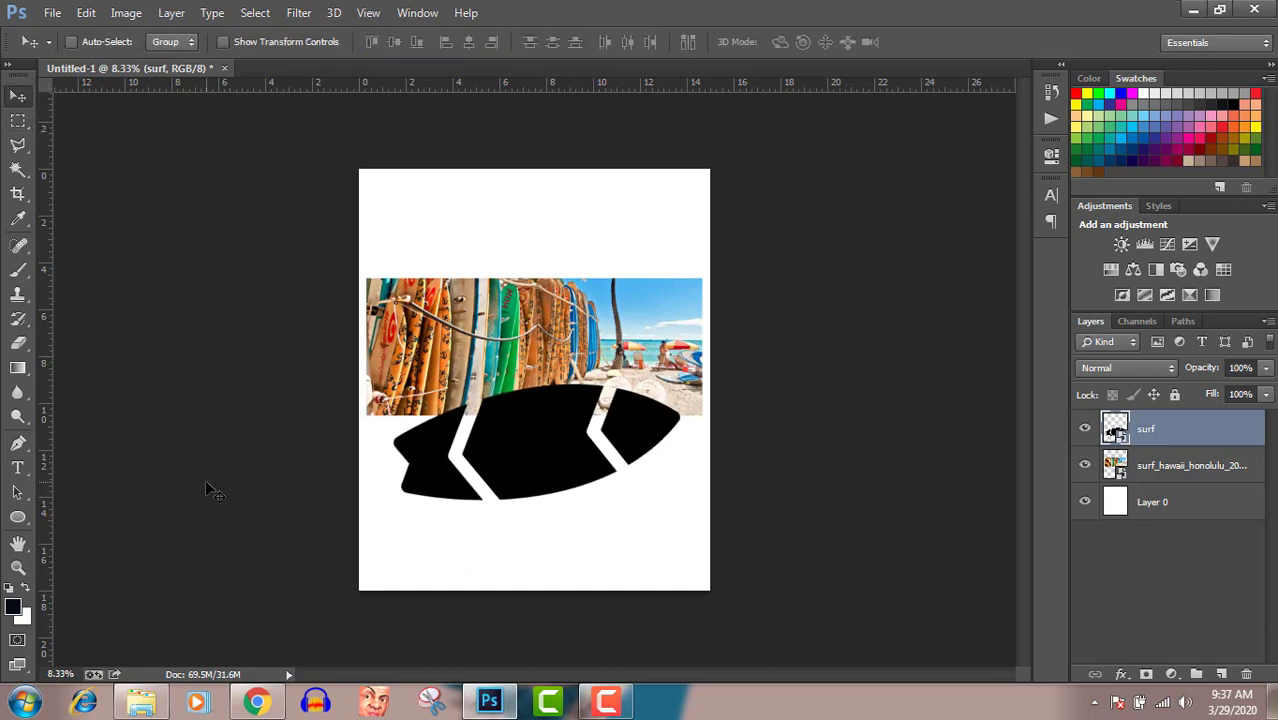
{"action": "key", "text": "shift+Right"}
{"action": "key", "text": "shift+Right"}
{"action": "key", "text": "shift+Right"}
{"action": "key", "text": "shift+Right"}
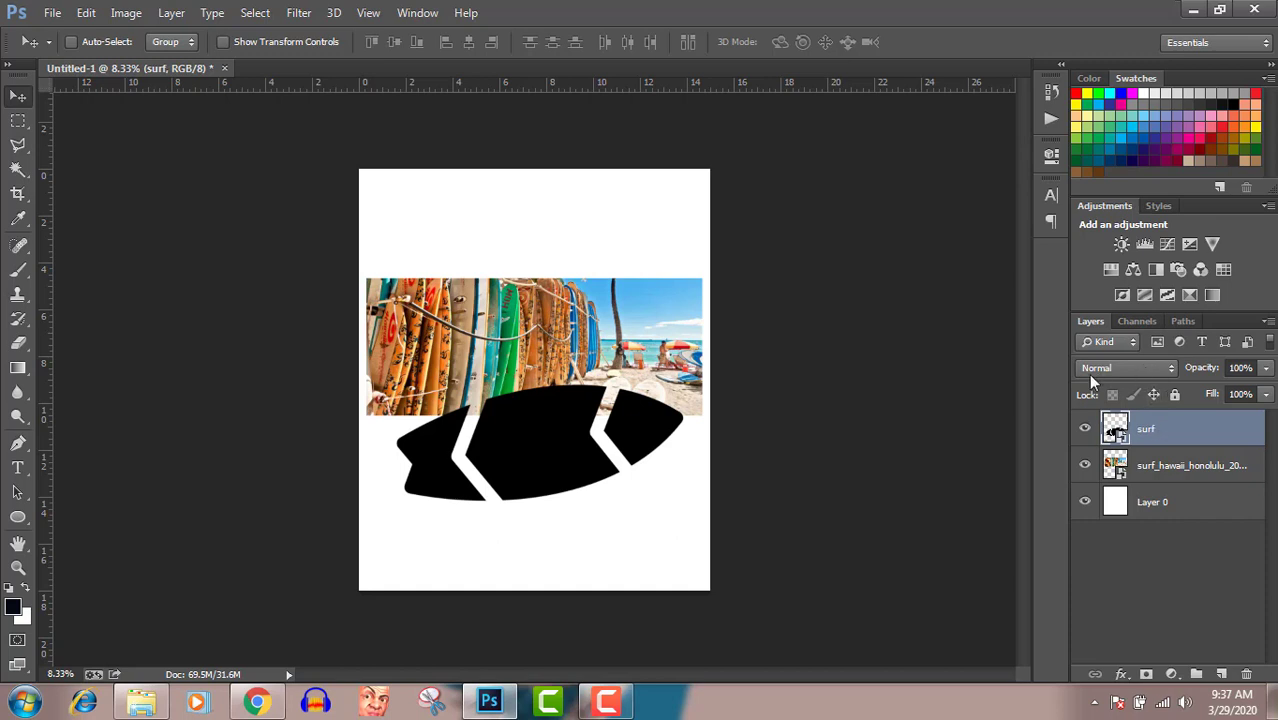
Step: Try out the blend modes from Darken through Luminosity on the surf layer, and return it to Normal
{"action": "left_click", "coordinate": [1137, 366]}
{"action": "left_click", "coordinate": [1104, 9]}
{"action": "key", "text": "Down"}
{"action": "key", "text": "Down"}
{"action": "key", "text": "Down"}
{"action": "key", "text": "Down"}
{"action": "key", "text": "Down"}
{"action": "key", "text": "Down"}
{"action": "key", "text": "Down"}
{"action": "key", "text": "Down"}
{"action": "key", "text": "Down"}
{"action": "key", "text": "Down"}
{"action": "key", "text": "Down"}
{"action": "key", "text": "Down"}
{"action": "key", "text": "Down"}
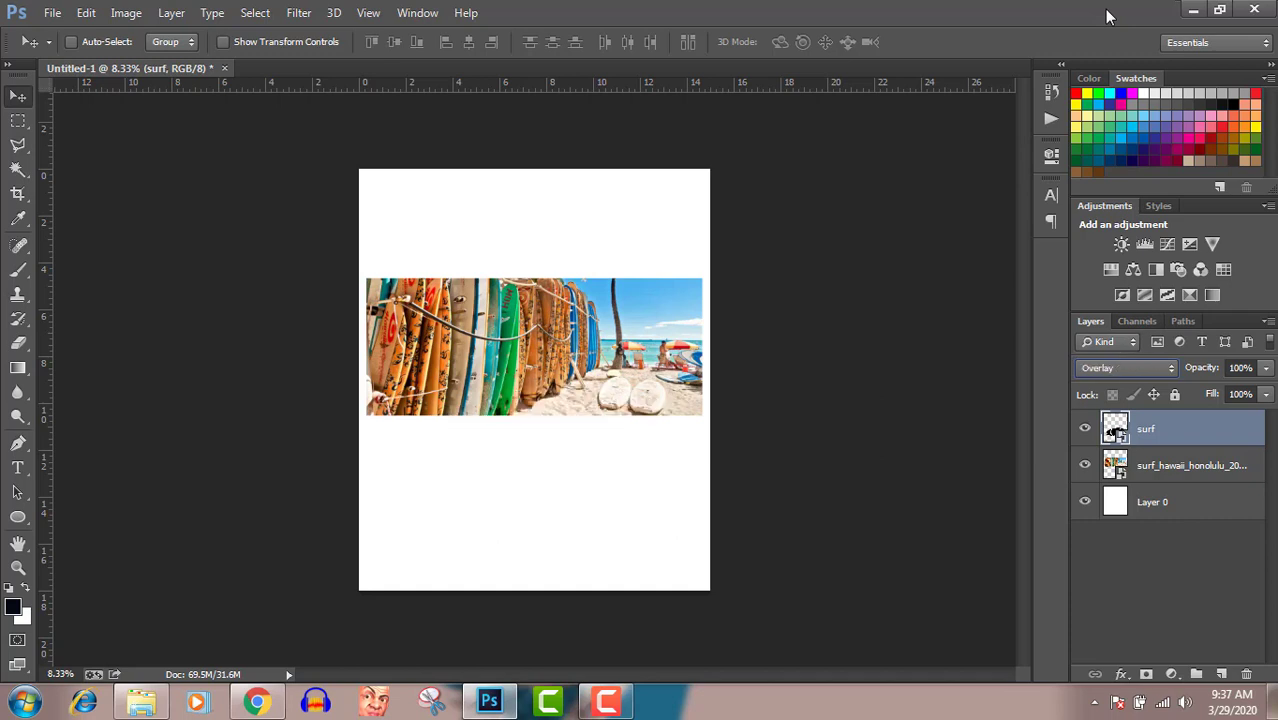
{"action": "key", "text": "Down"}
{"action": "key", "text": "Down"}
{"action": "key", "text": "Down"}
{"action": "key", "text": "Down"}
{"action": "key", "text": "Down"}
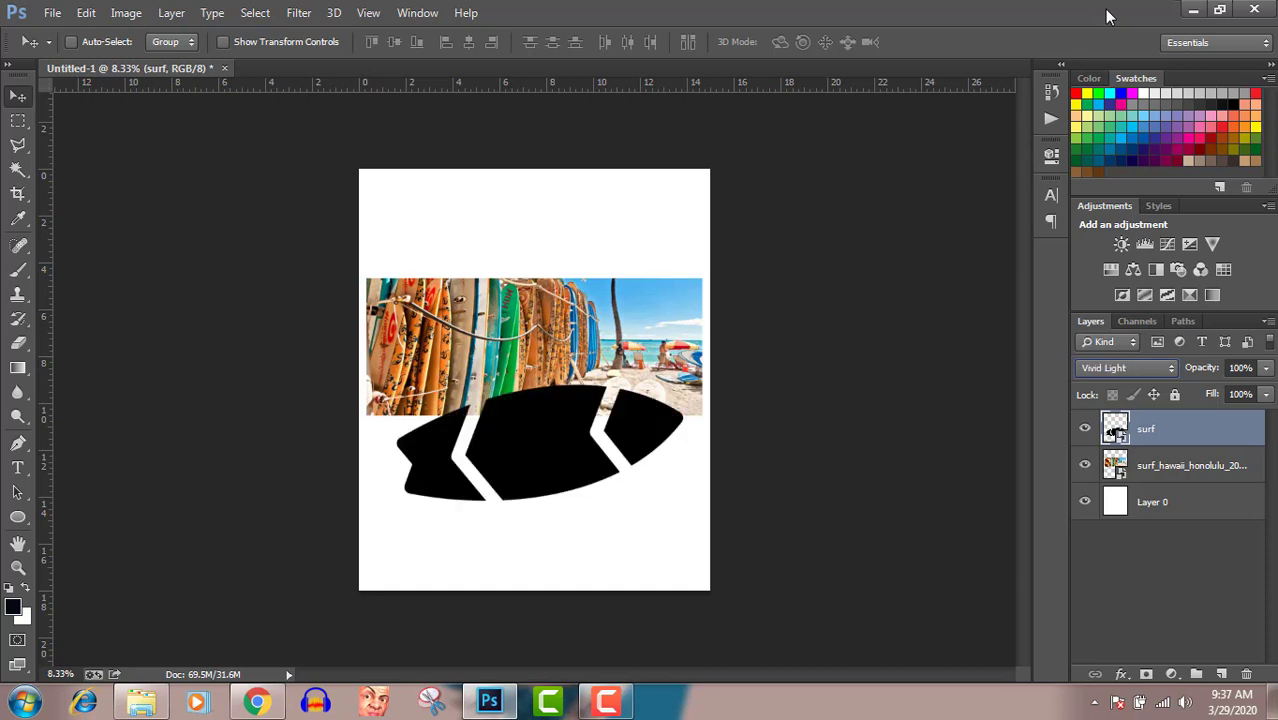
{"action": "key", "text": "Down"}
{"action": "key", "text": "Down"}
{"action": "key", "text": "Down"}
{"action": "key", "text": "Down"}
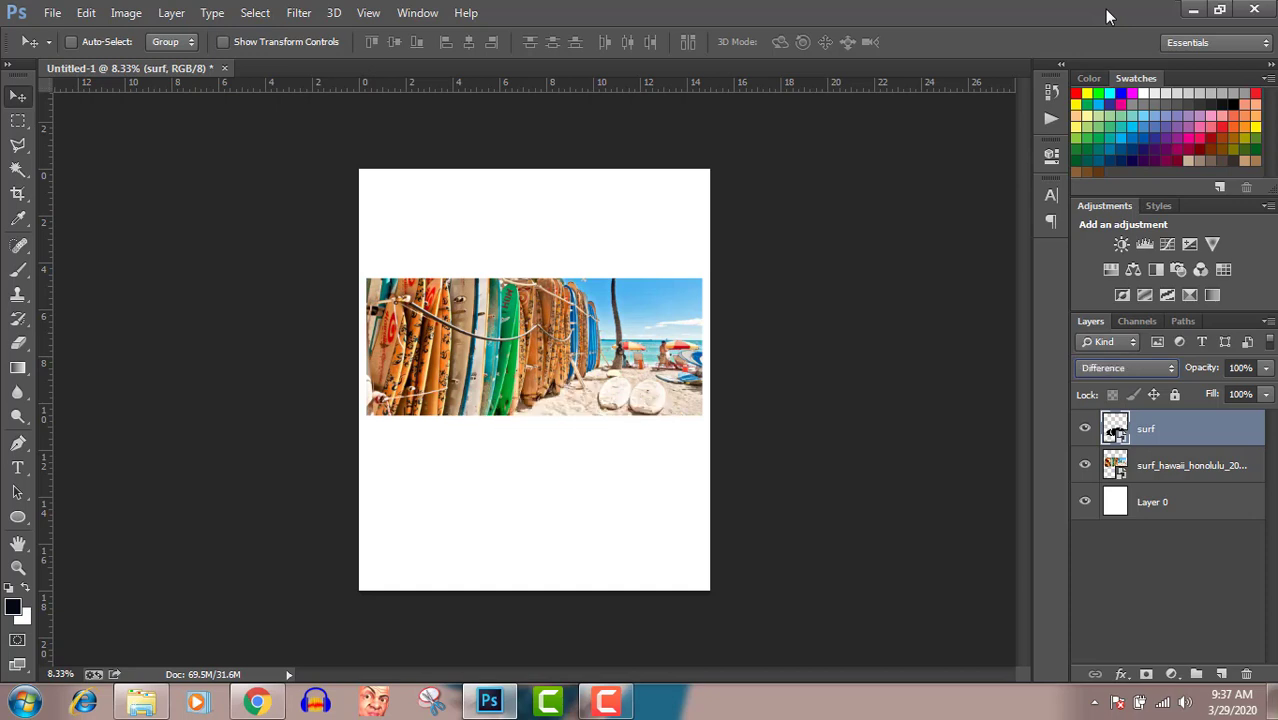
{"action": "key", "text": "Down"}
{"action": "key", "text": "Down"}
{"action": "key", "text": "Down"}
{"action": "key", "text": "Down"}
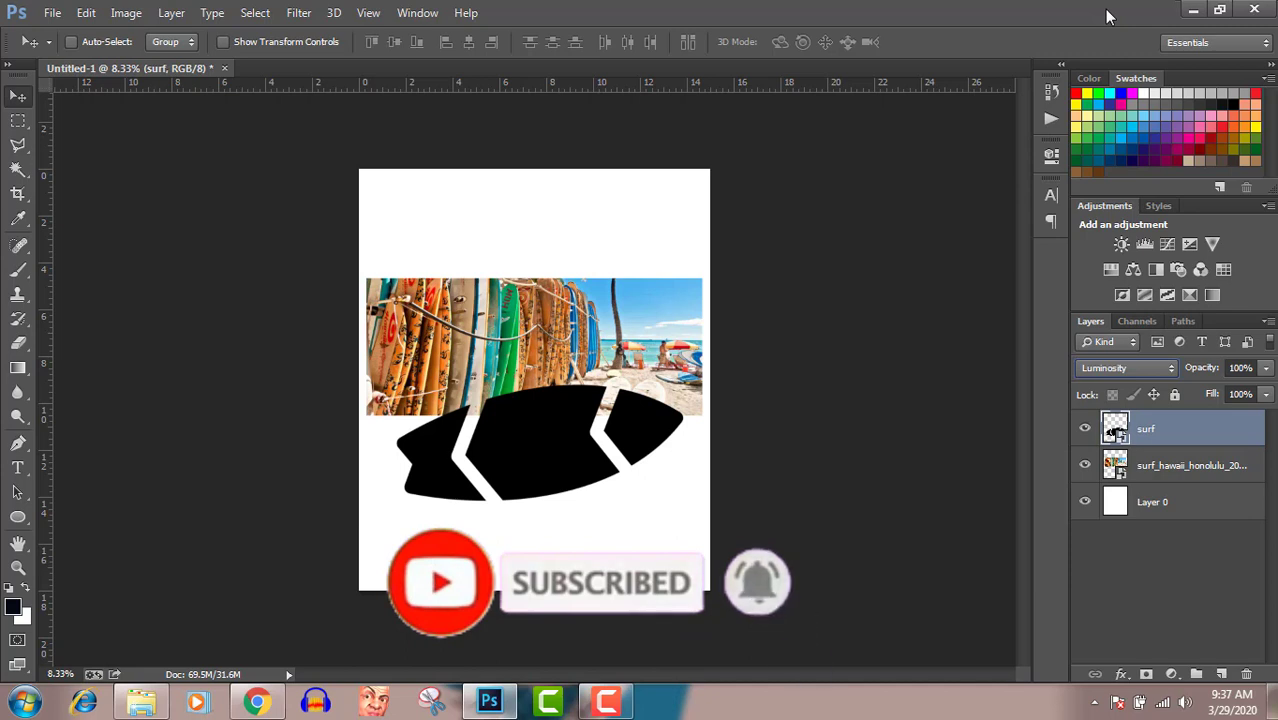
{"action": "key", "text": "Up"}
{"action": "key", "text": "Up"}
{"action": "key", "text": "Up"}
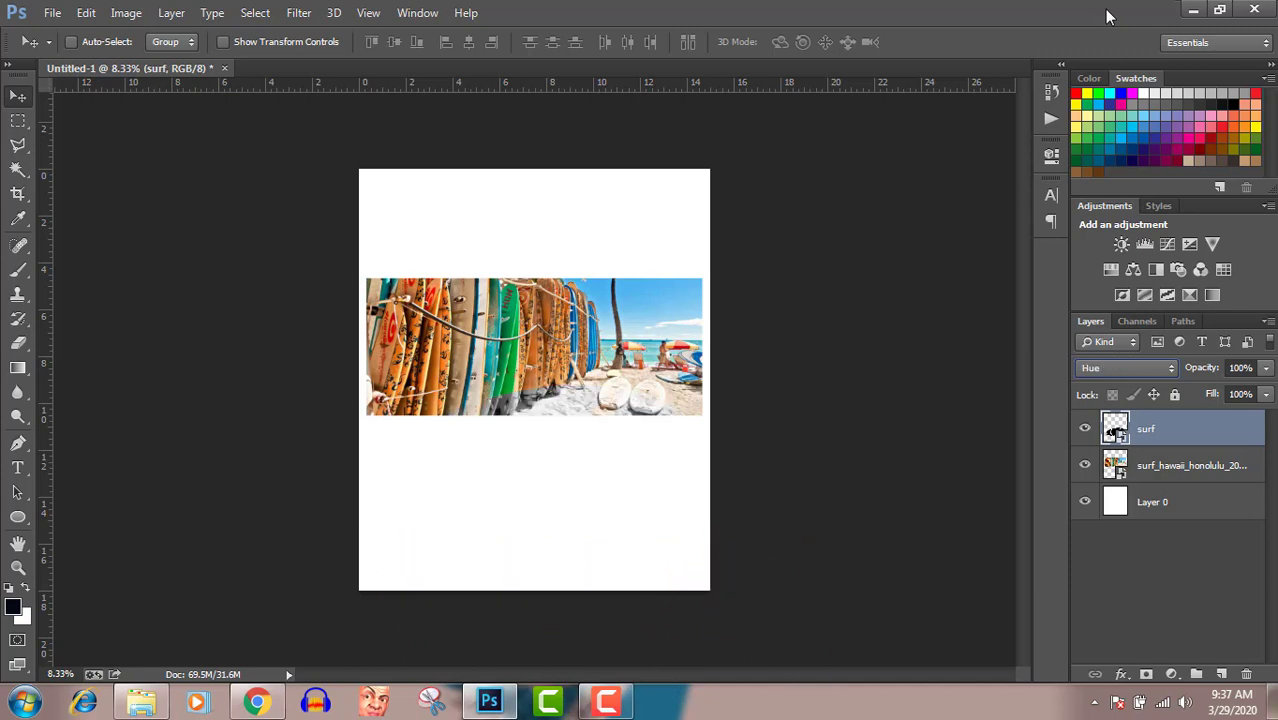
{"action": "key", "text": "Up"}
{"action": "key", "text": "Up"}
{"action": "key", "text": "Up"}
{"action": "key", "text": "Up"}
{"action": "key", "text": "Up"}
{"action": "key", "text": "Up"}
{"action": "key", "text": "Up"}
{"action": "key", "text": "Up"}
{"action": "key", "text": "Up"}
{"action": "key", "text": "Up"}
{"action": "key", "text": "Up"}
{"action": "key", "text": "Up"}
{"action": "key", "text": "Up"}
{"action": "key", "text": "Up"}
{"action": "key", "text": "Up"}
{"action": "key", "text": "Up"}
{"action": "key", "text": "Up"}
{"action": "key", "text": "Up"}
{"action": "key", "text": "Up"}
{"action": "key", "text": "Up"}
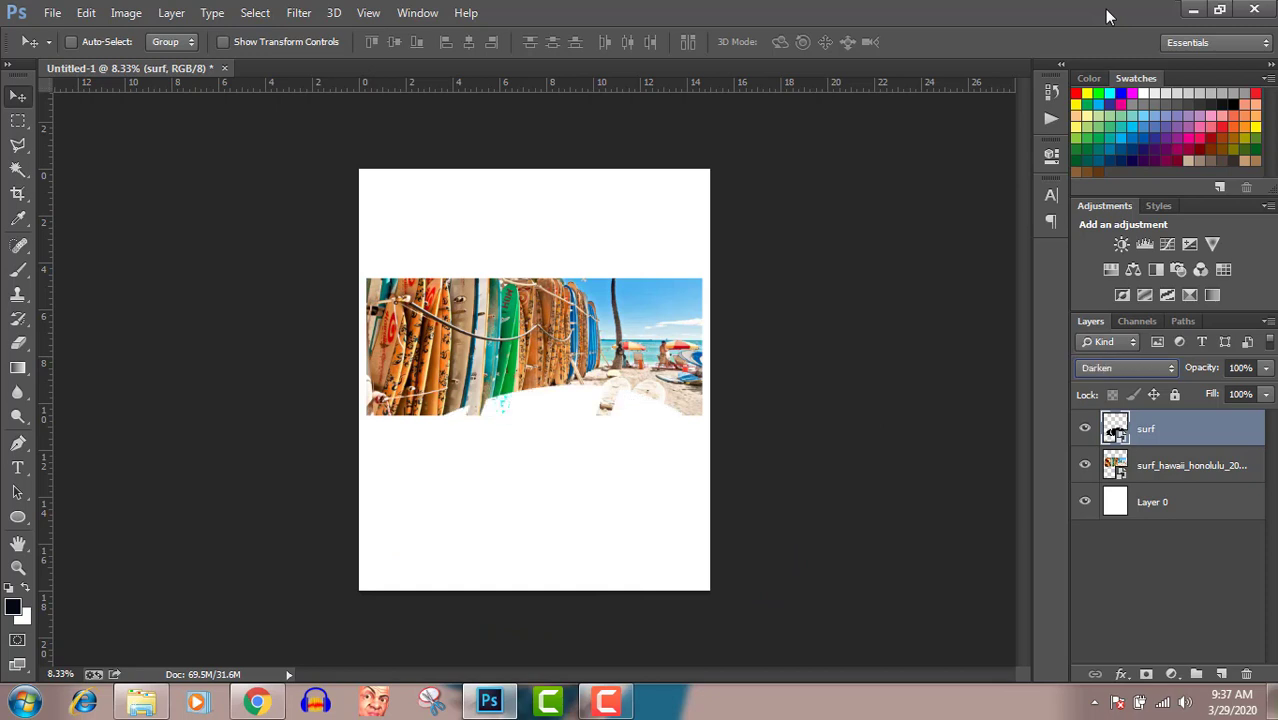
{"action": "key", "text": "Up"}
{"action": "key", "text": "Up"}
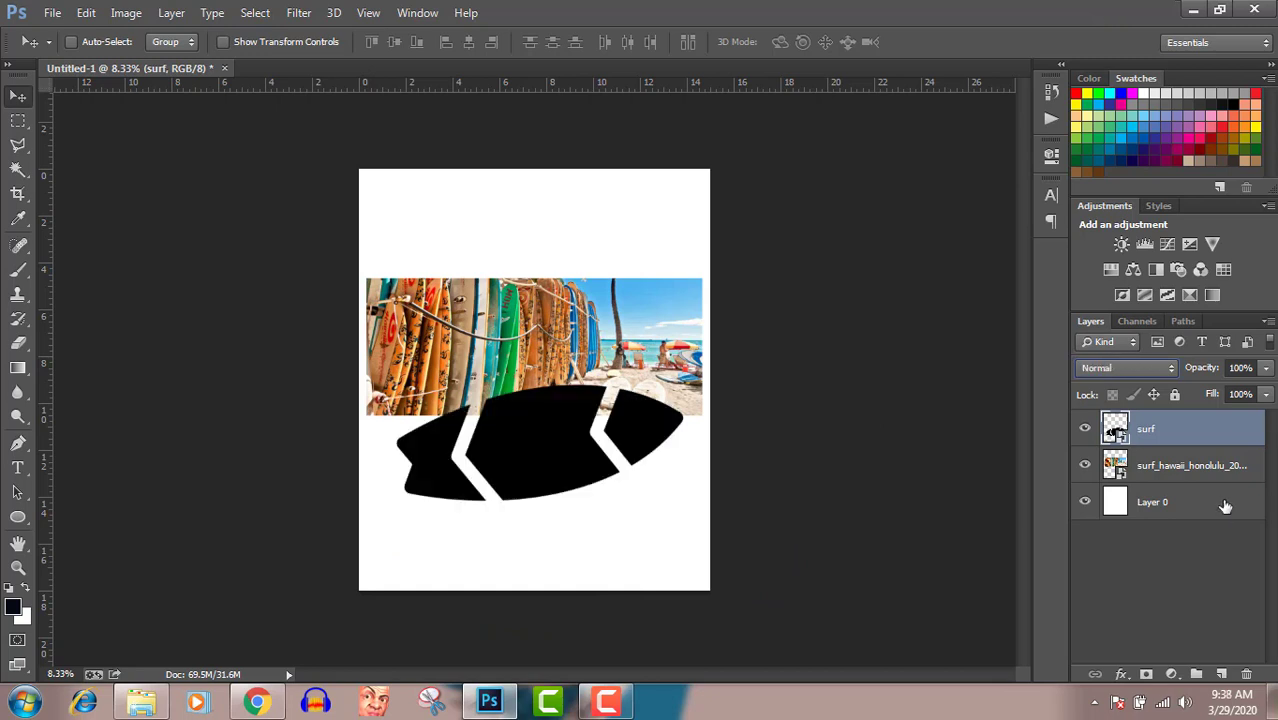
{"action": "left_click", "coordinate": [1202, 463]}
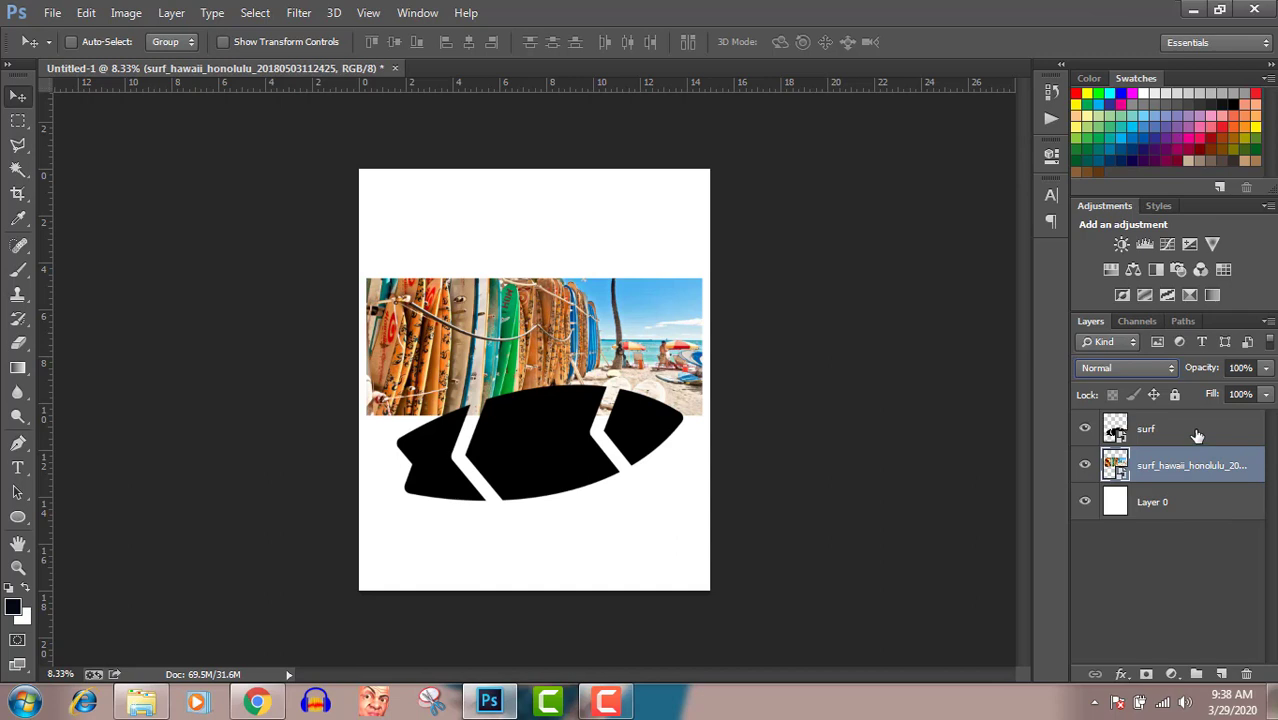
{"action": "left_click", "coordinate": [1198, 437]}
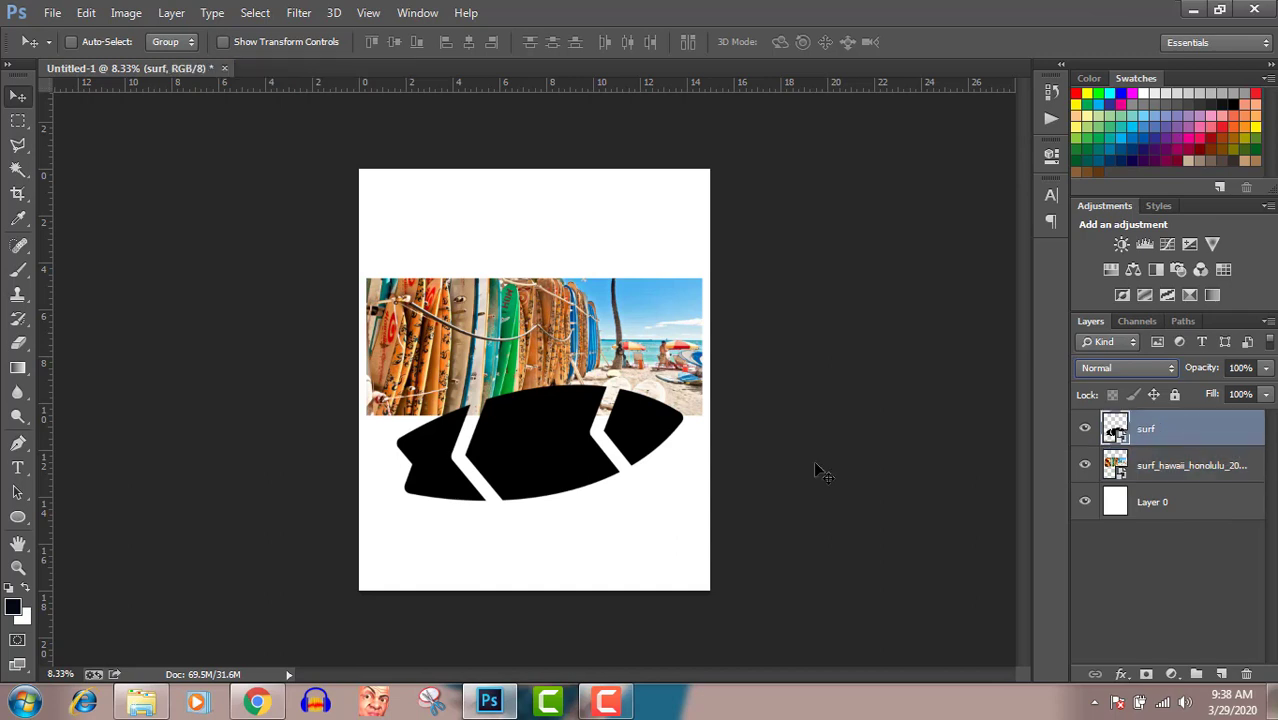
Step: Add the text HAWAII in Lemon/Milk light at 30 pt on the tail of the black surfboard
{"action": "left_click", "coordinate": [17, 467]}
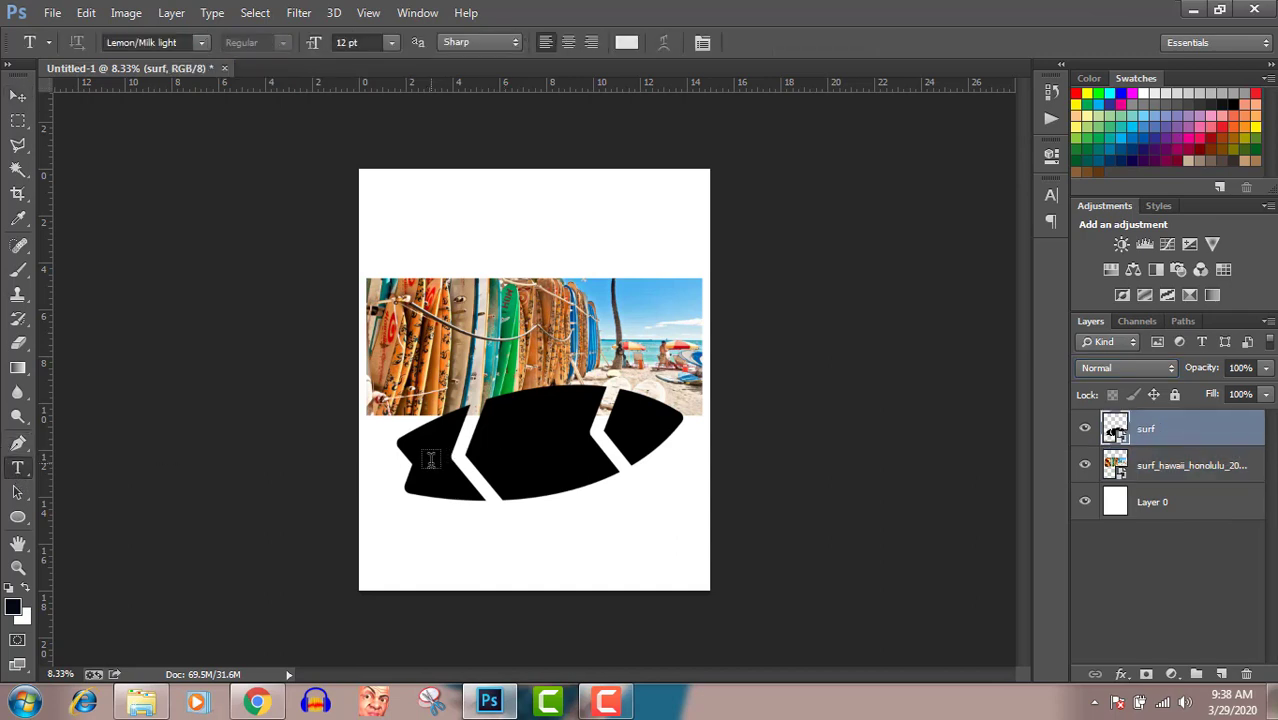
{"action": "left_click", "coordinate": [391, 44]}
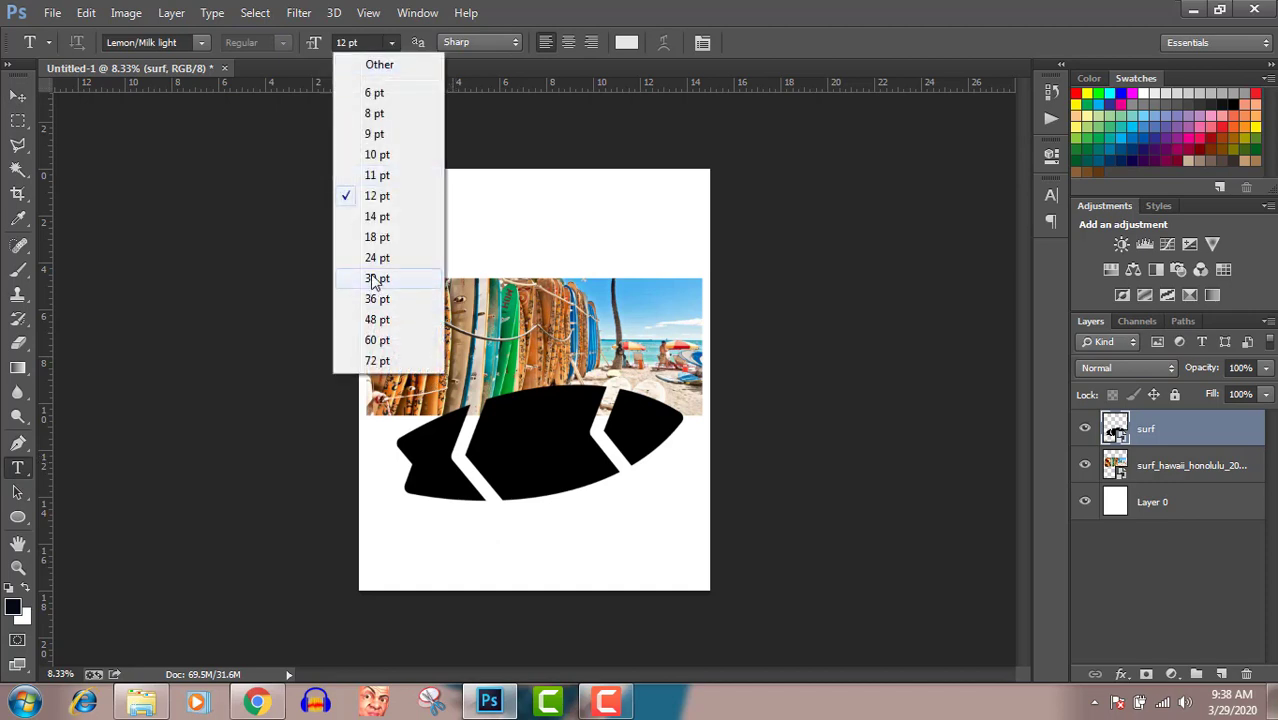
{"action": "left_click", "coordinate": [376, 280]}
{"action": "left_click", "coordinate": [426, 465]}
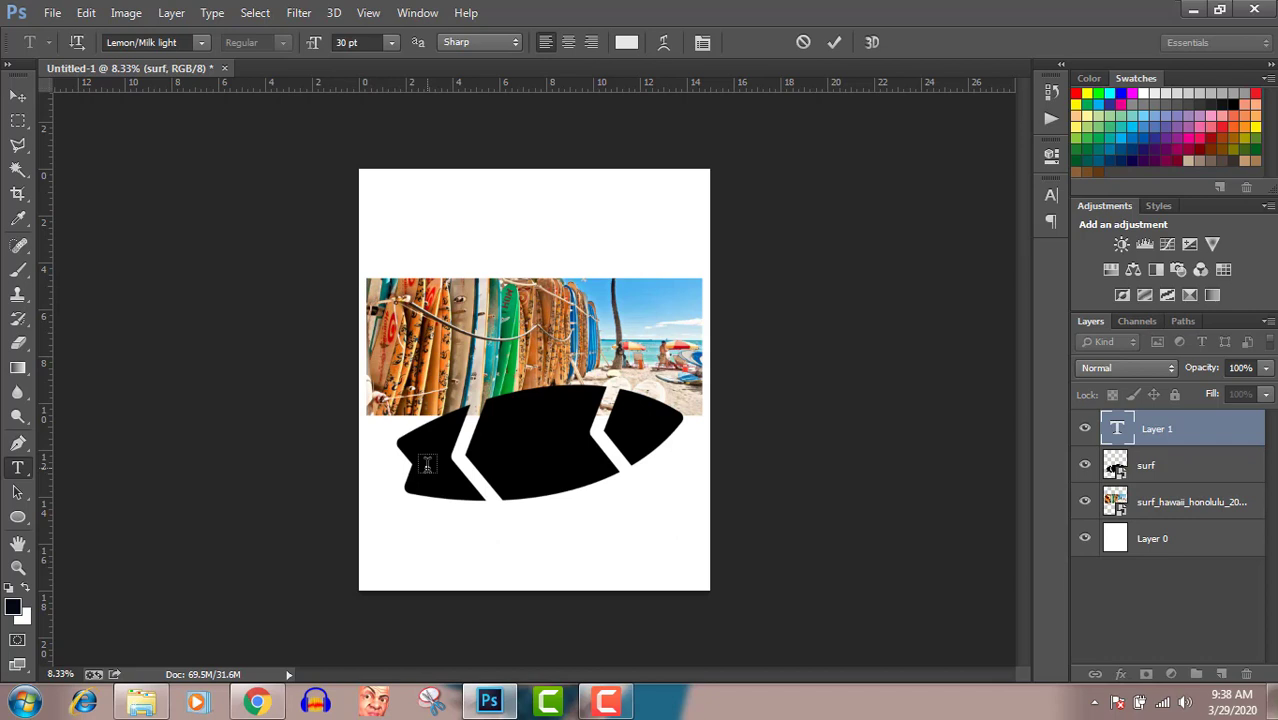
{"action": "type", "text": "HAWAII"}
Step: Set the HAWAII text's font size to 72 pt and commit the text
{"action": "double_click", "coordinate": [427, 463]}
{"action": "left_click", "coordinate": [392, 43]}
{"action": "left_click", "coordinate": [390, 364]}
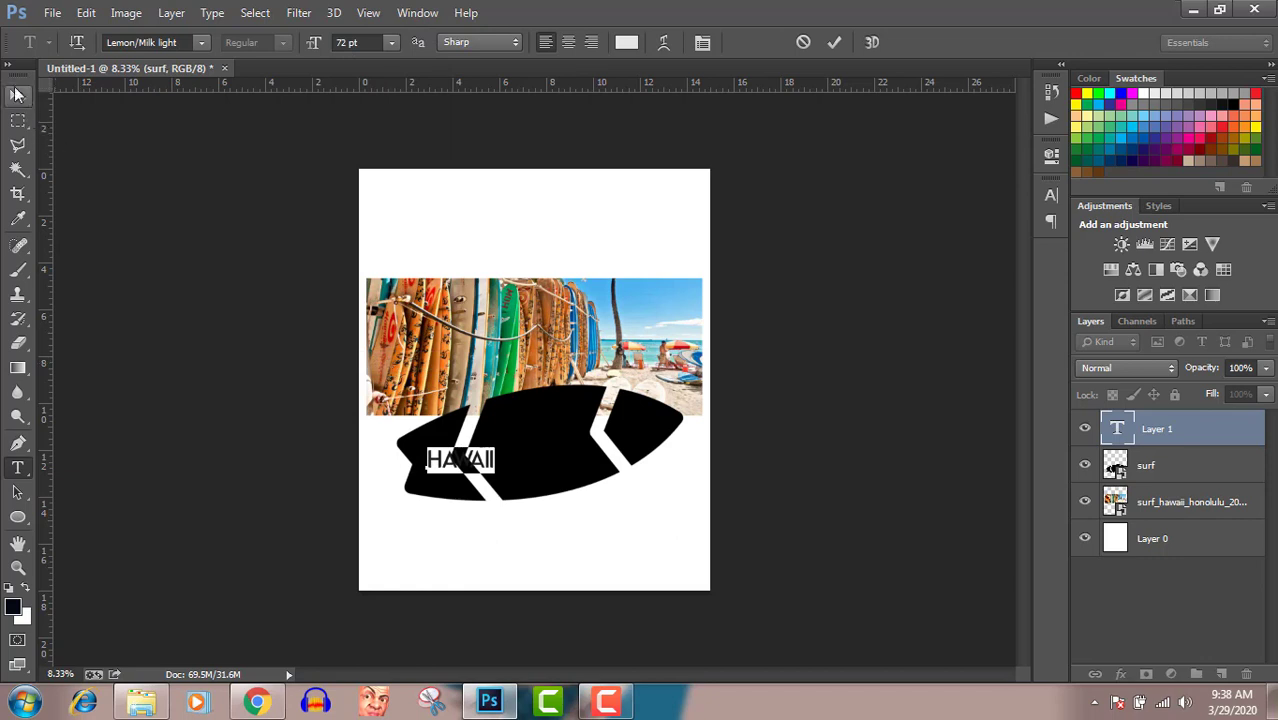
{"action": "left_click", "coordinate": [17, 95]}
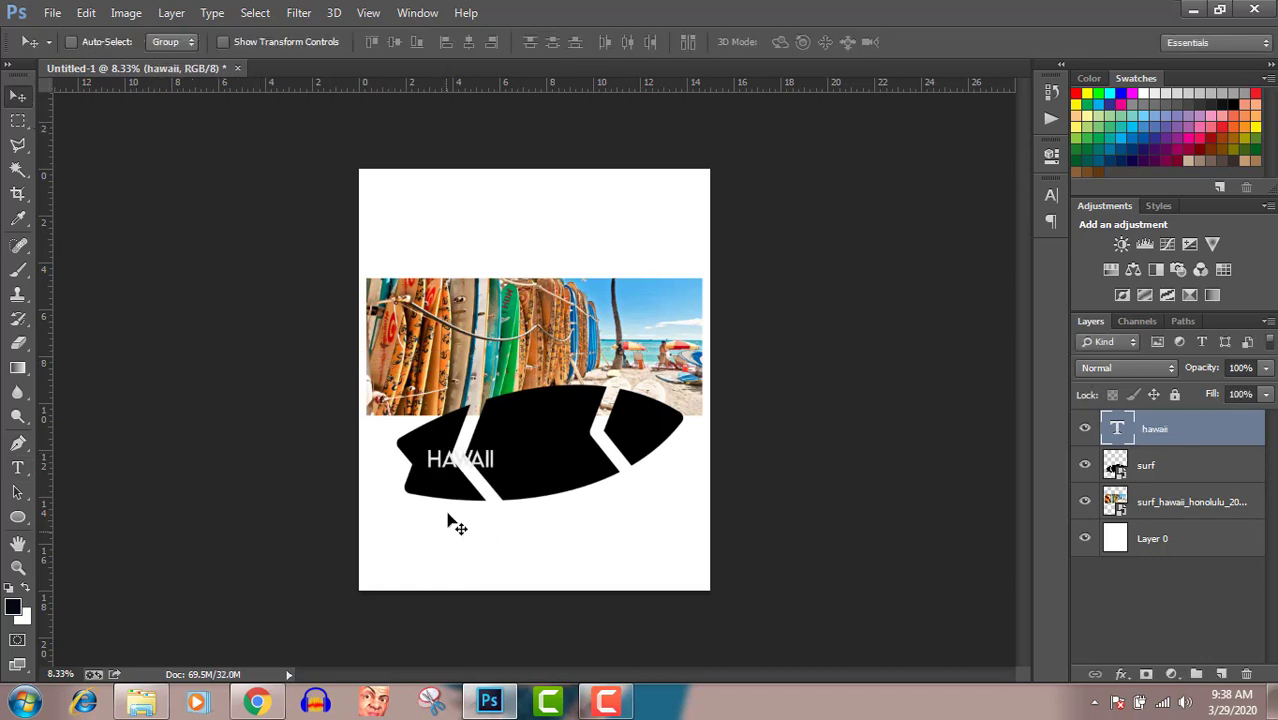
Step: Center the HAWAII text on the black surfboard and transform it to about 406% scale with a rotation of about -11.15°
{"action": "left_click_drag", "start_coordinate": [481, 470], "coordinate": [553, 467]}
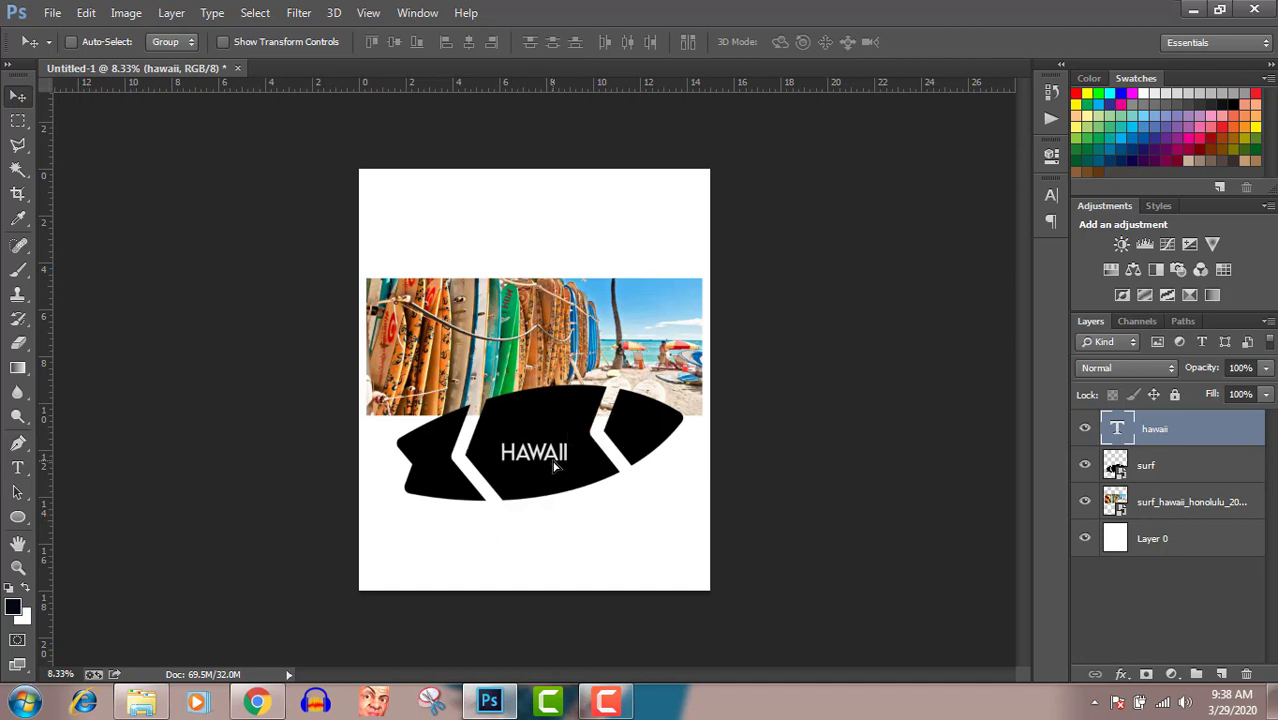
{"action": "key", "text": "ctrl+t"}
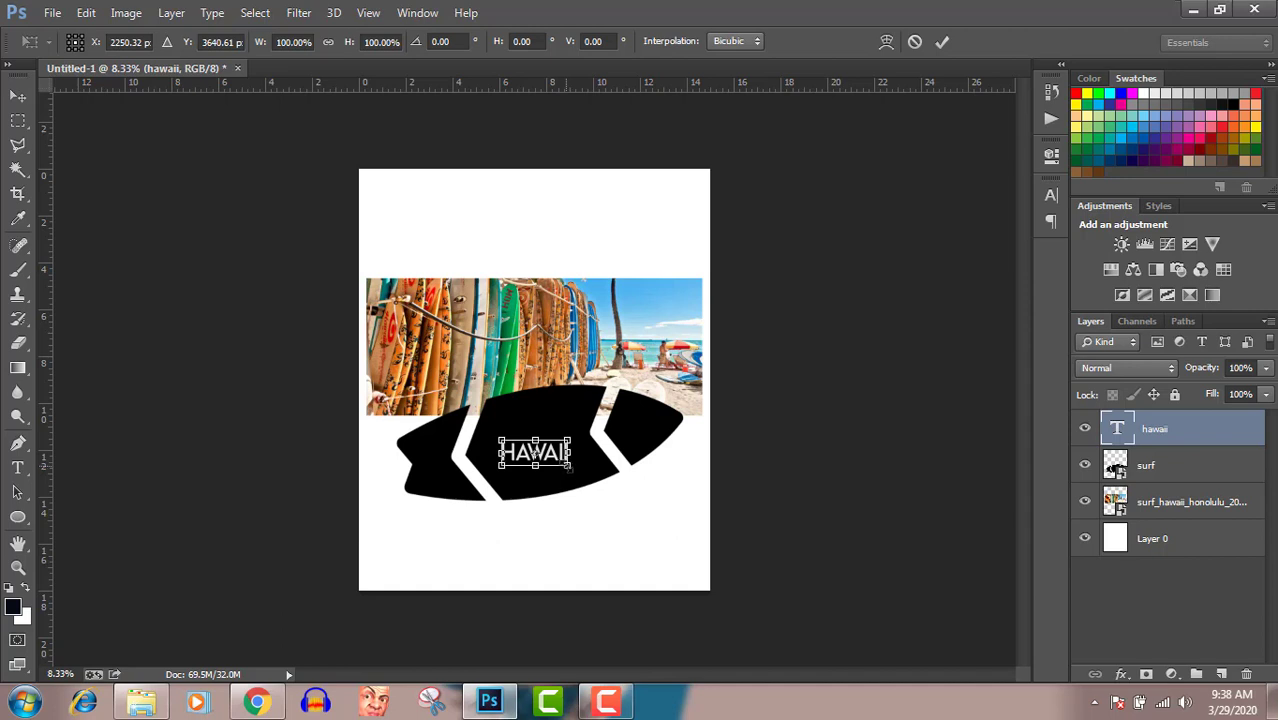
{"action": "left_click_drag", "start_coordinate": [569, 466], "coordinate": [656, 476]}
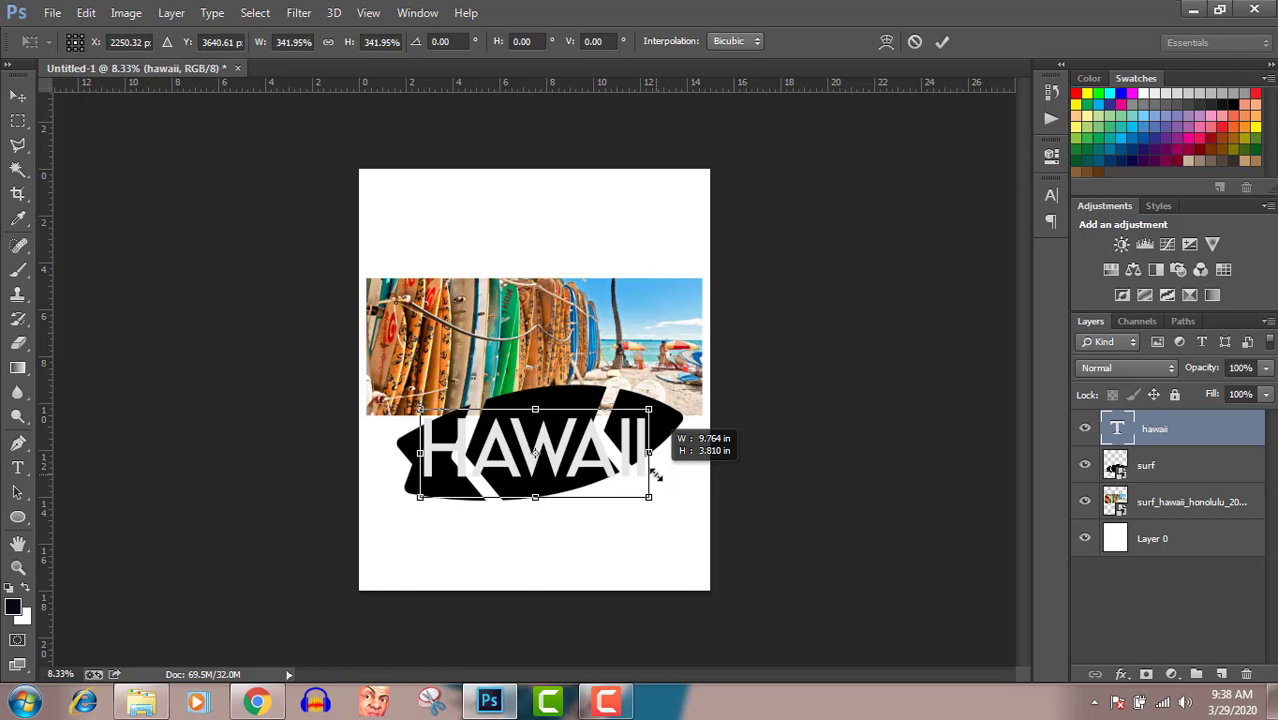
{"action": "left_click_drag", "start_coordinate": [656, 476], "coordinate": [656, 476]}
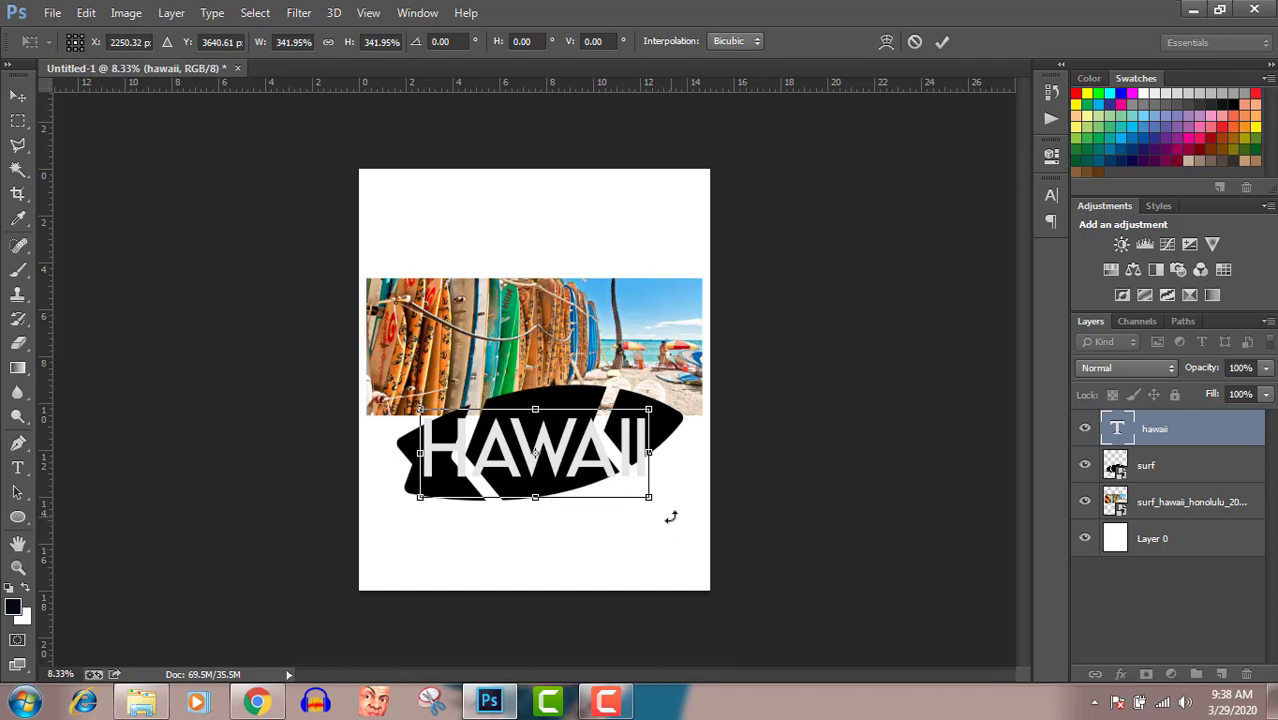
{"action": "left_click_drag", "start_coordinate": [670, 517], "coordinate": [683, 489]}
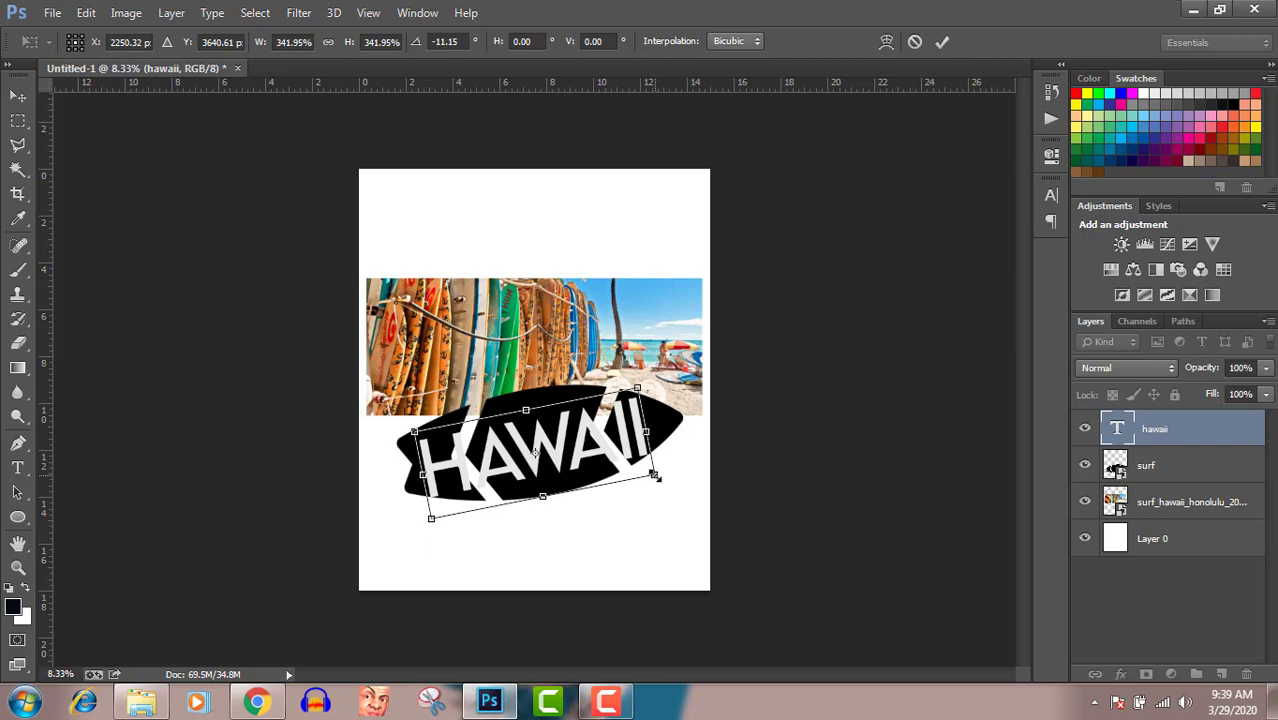
{"action": "left_click_drag", "start_coordinate": [654, 476], "coordinate": [677, 482]}
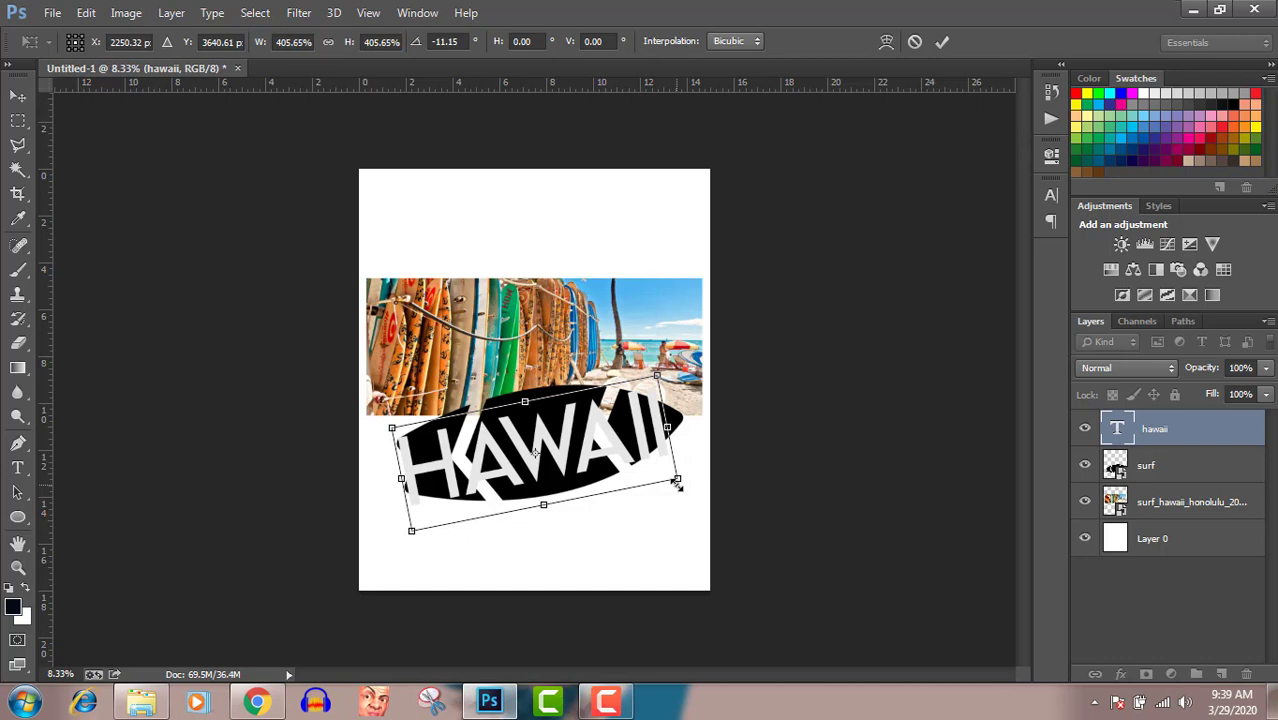
{"action": "key", "text": "Return"}
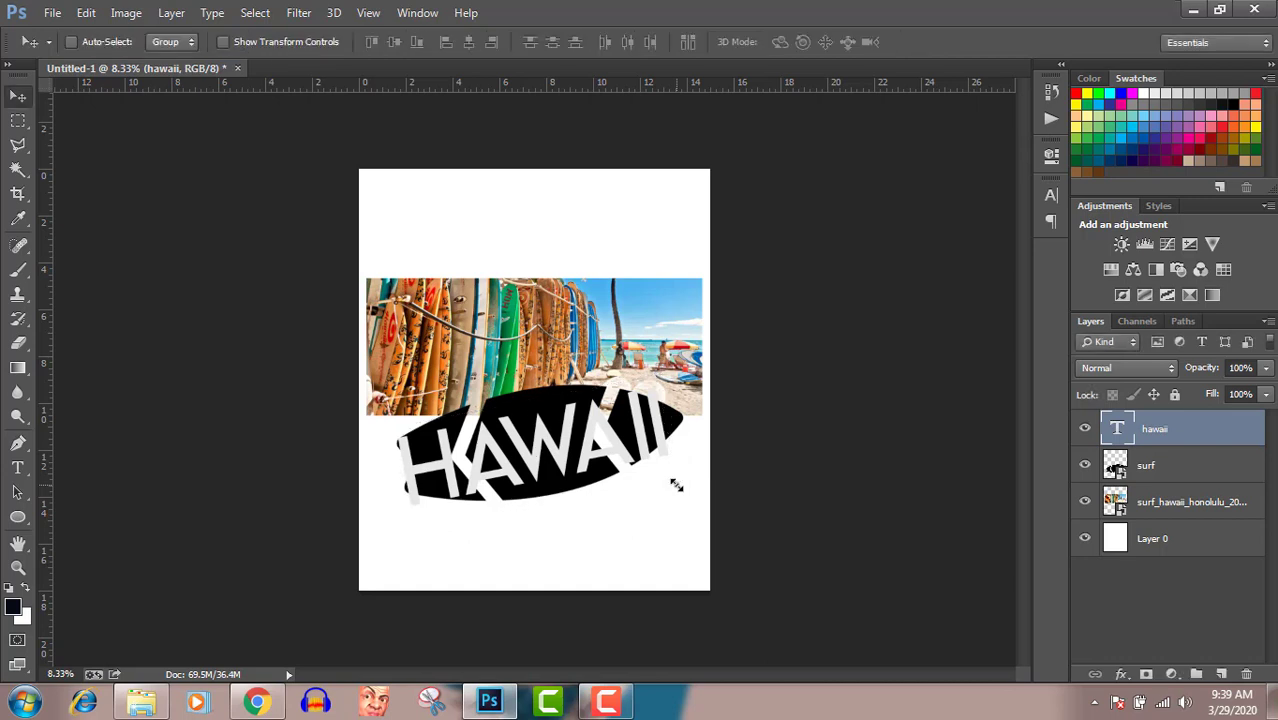
Step: Add a Color Overlay to the hawaii text layer and sample the sky blue 68bdf3 from the beach photo
{"action": "double_click", "coordinate": [1260, 432]}
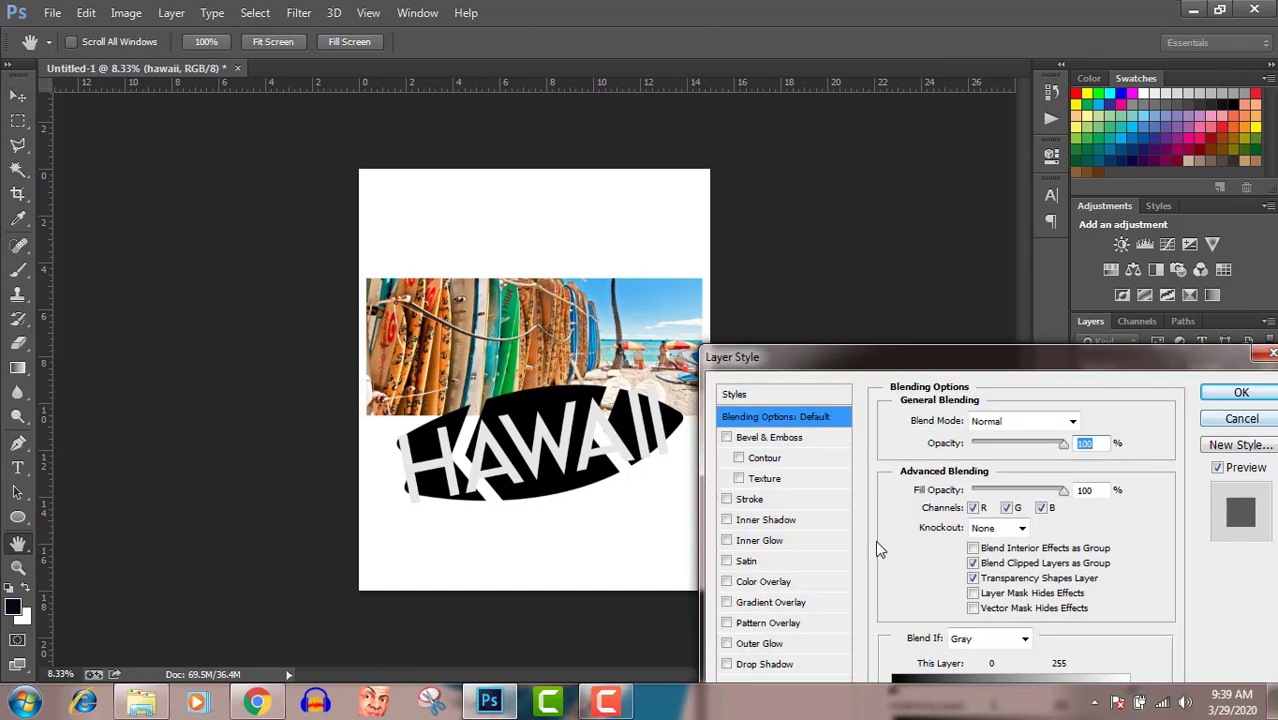
{"action": "left_click", "coordinate": [750, 583]}
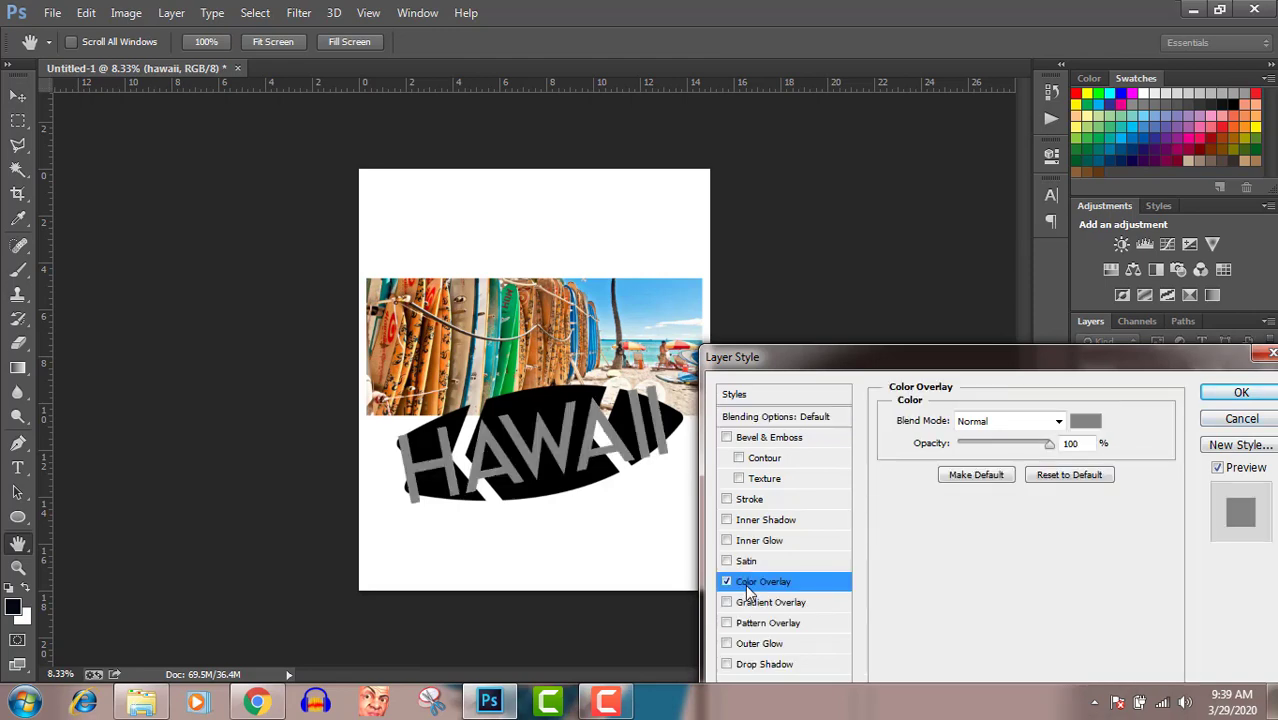
{"action": "left_click", "coordinate": [1088, 428]}
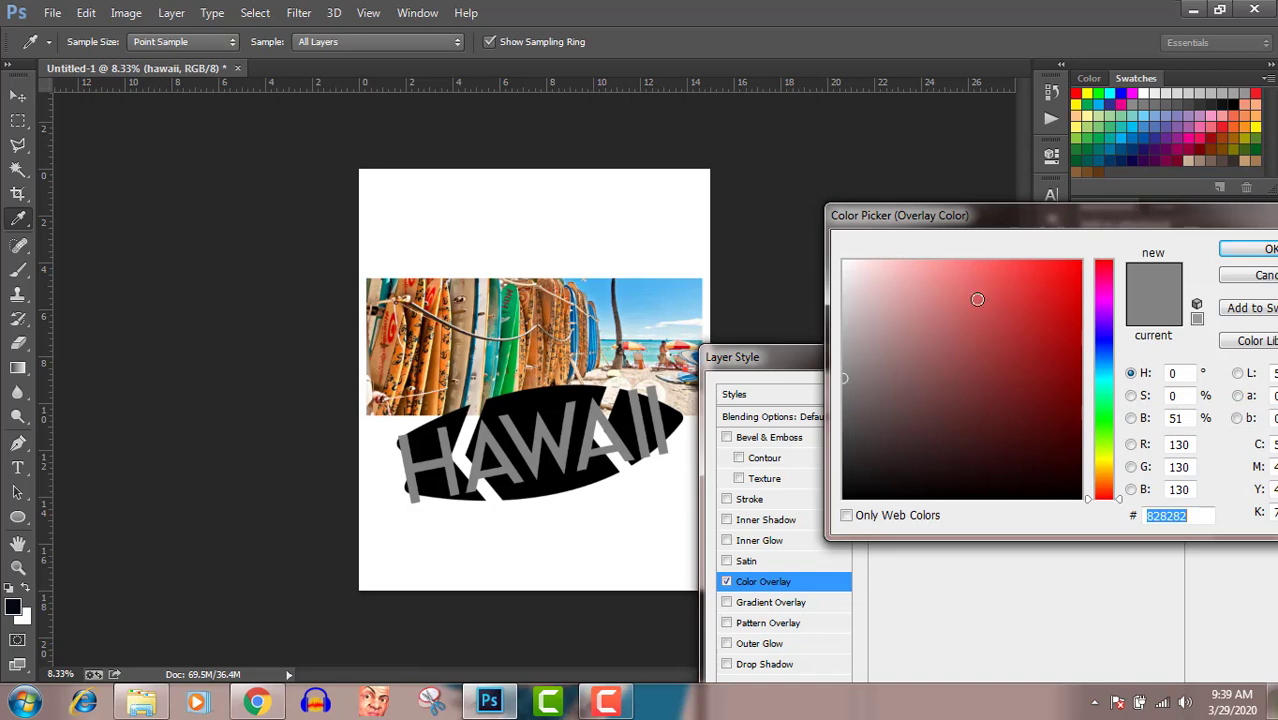
{"action": "left_click", "coordinate": [656, 296]}
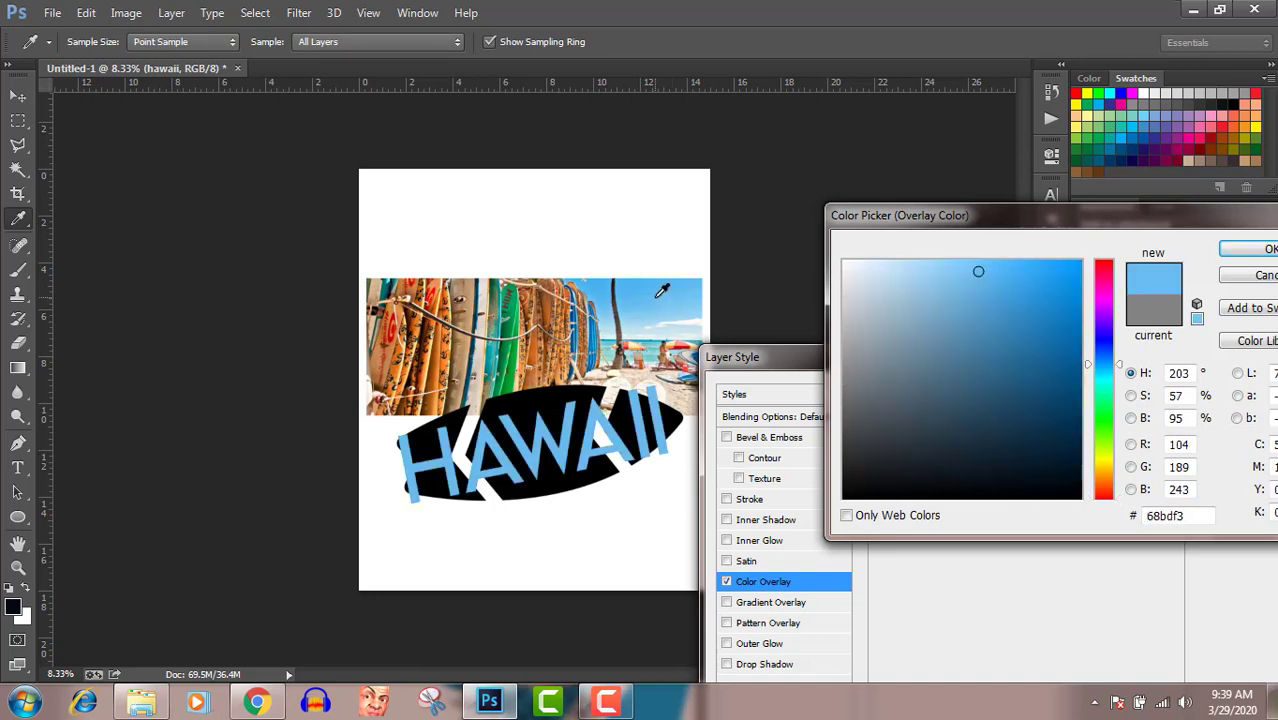
Step: Try out brown, tan, orange and green overlay colors for the HAWAII text, sampled from the surfboards in the photo
{"action": "left_click", "coordinate": [440, 336]}
{"action": "left_click", "coordinate": [436, 342]}
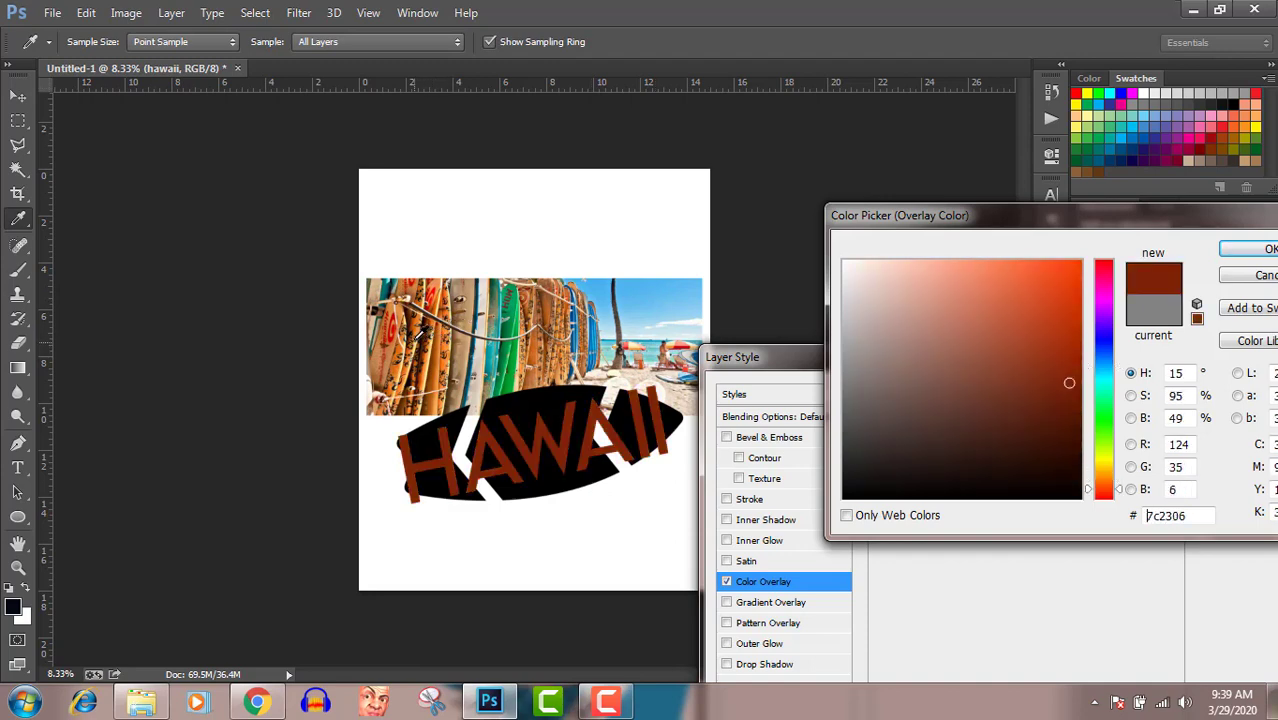
{"action": "left_click", "coordinate": [418, 331]}
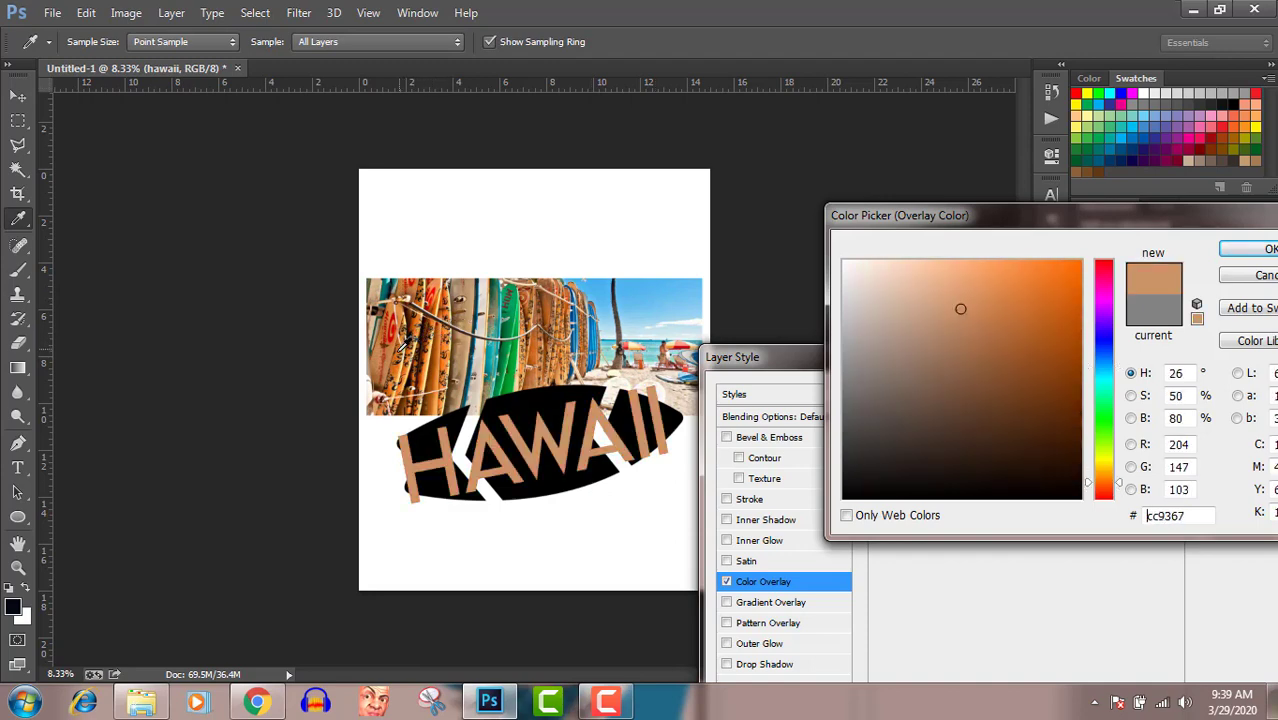
{"action": "left_click", "coordinate": [405, 344]}
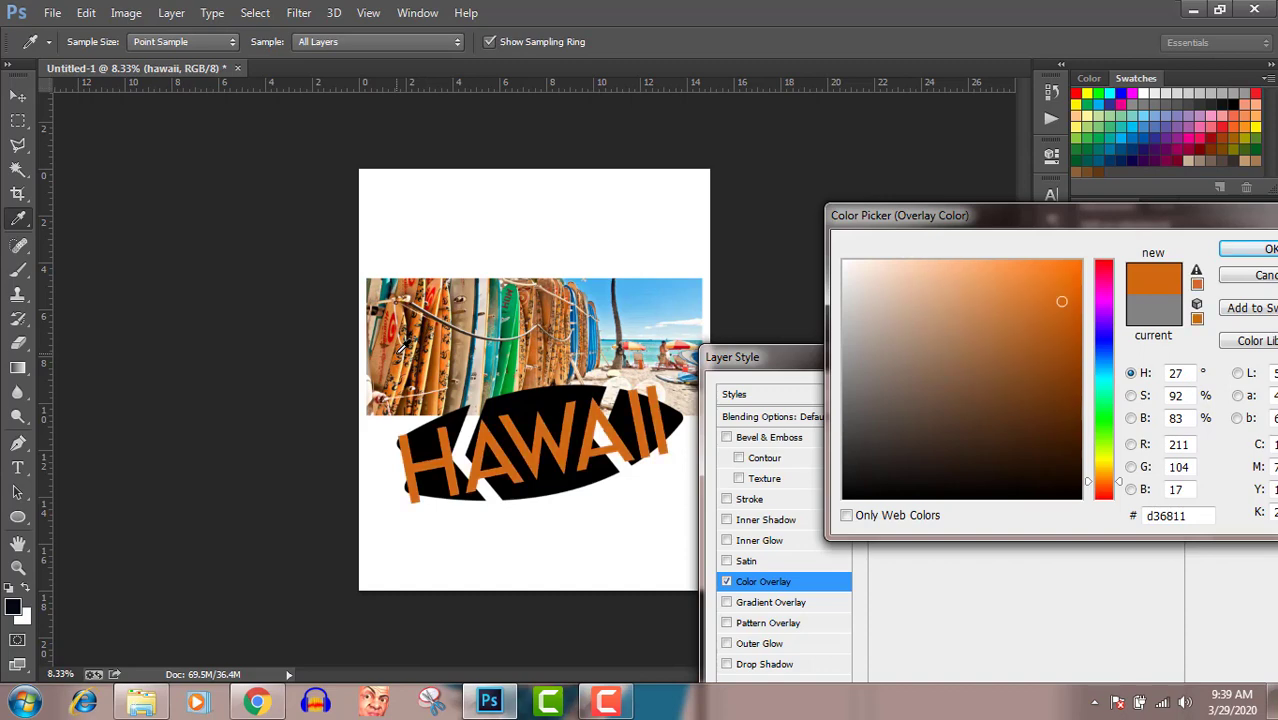
{"action": "left_click", "coordinate": [506, 315]}
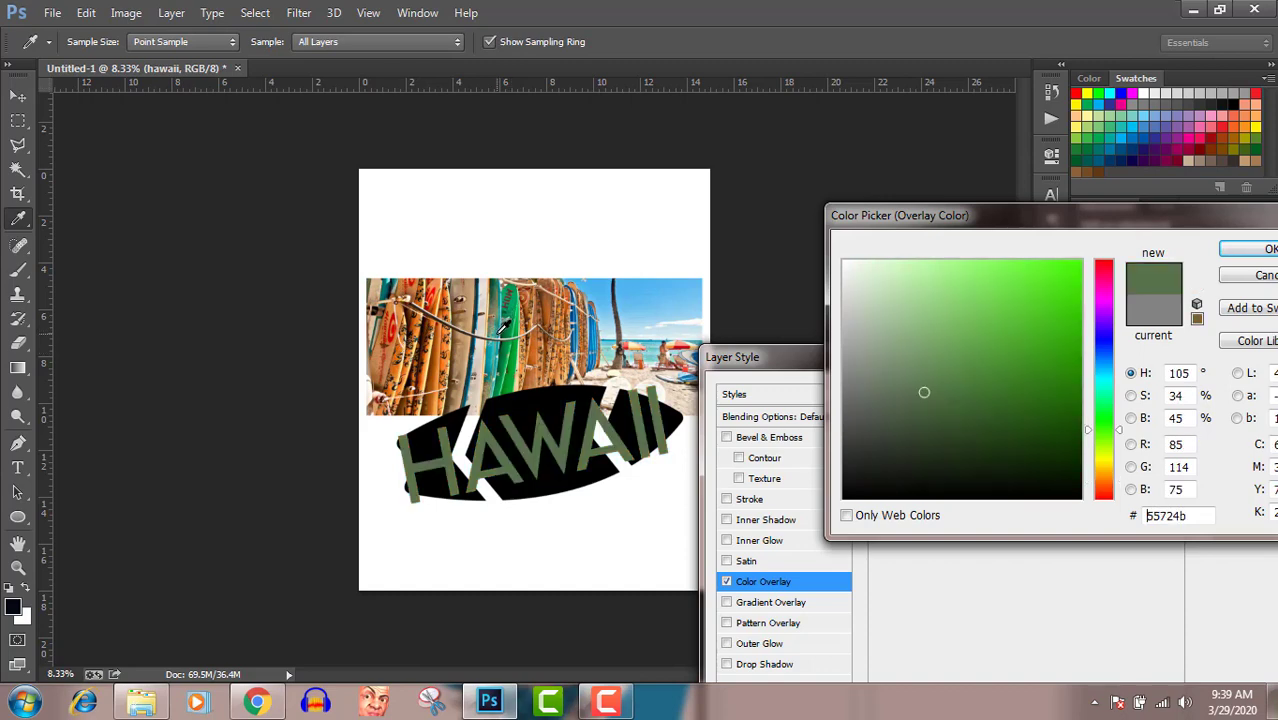
{"action": "left_click", "coordinate": [501, 330]}
Step: Set the HAWAII text's overlay color to light blue 7dc8ef sampled from the photo's sky and apply the layer style
{"action": "left_click", "coordinate": [645, 296]}
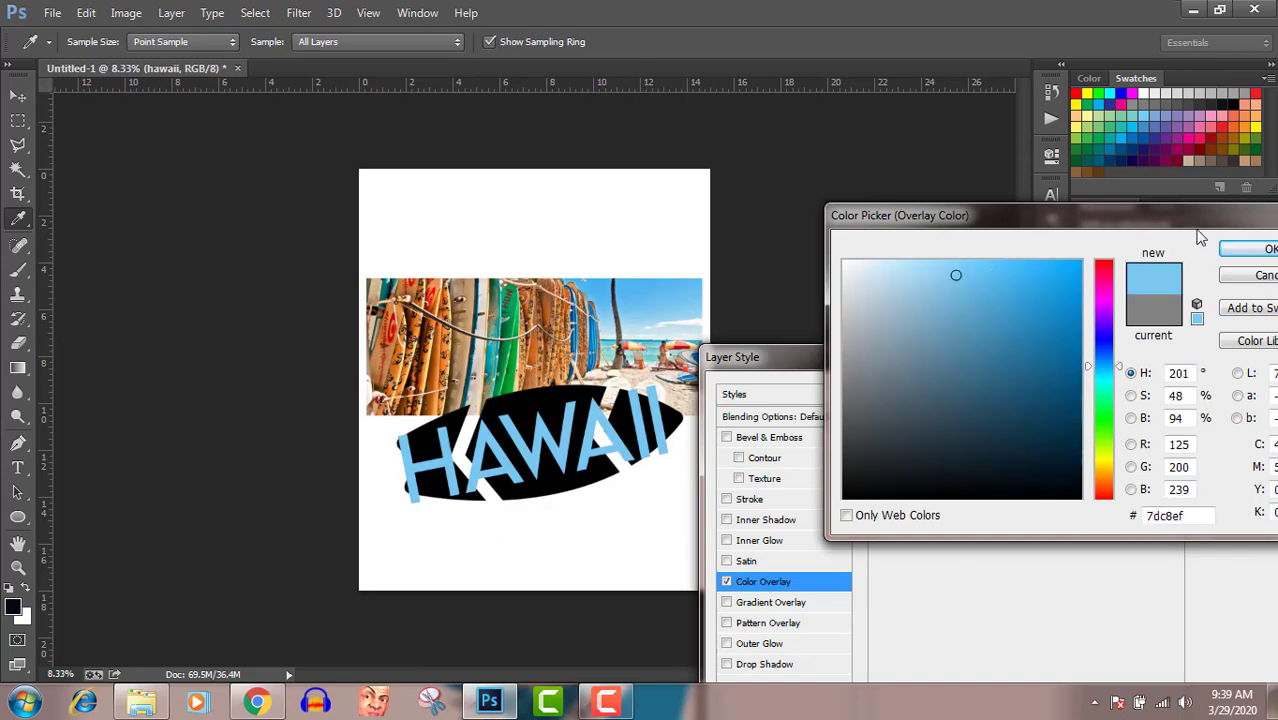
{"action": "left_click", "coordinate": [1232, 254]}
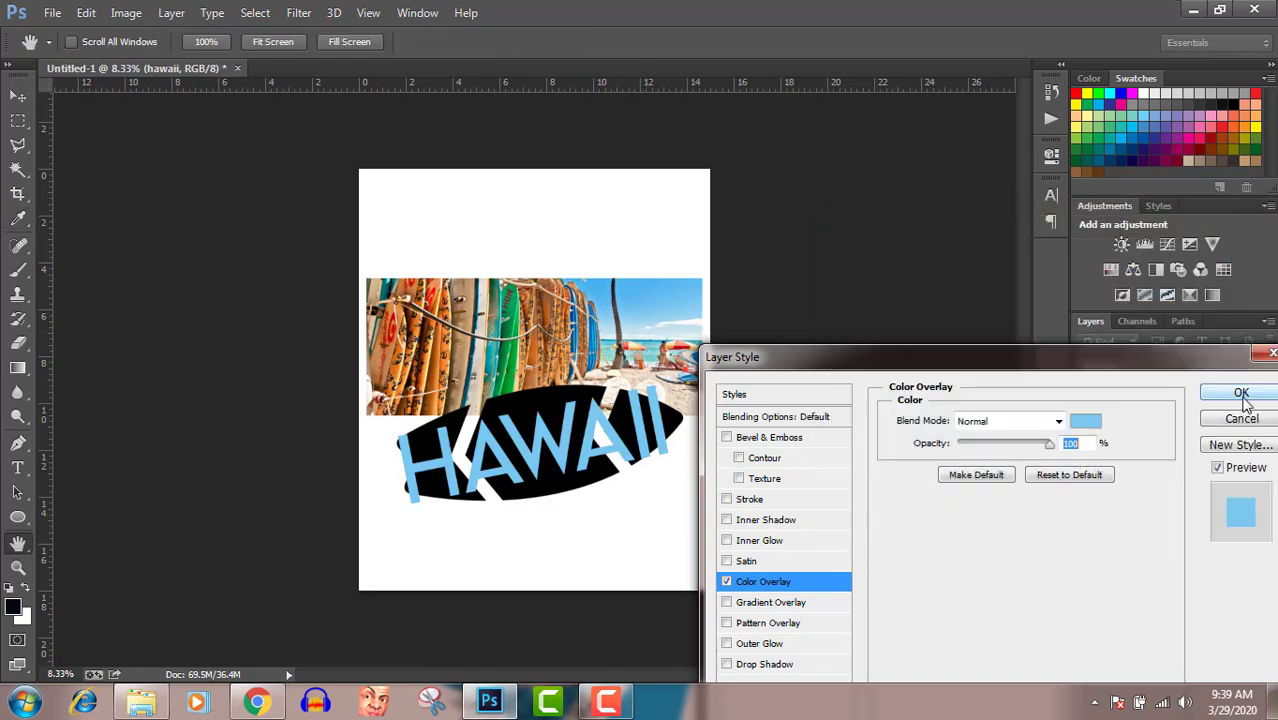
{"action": "left_click", "coordinate": [1242, 393]}
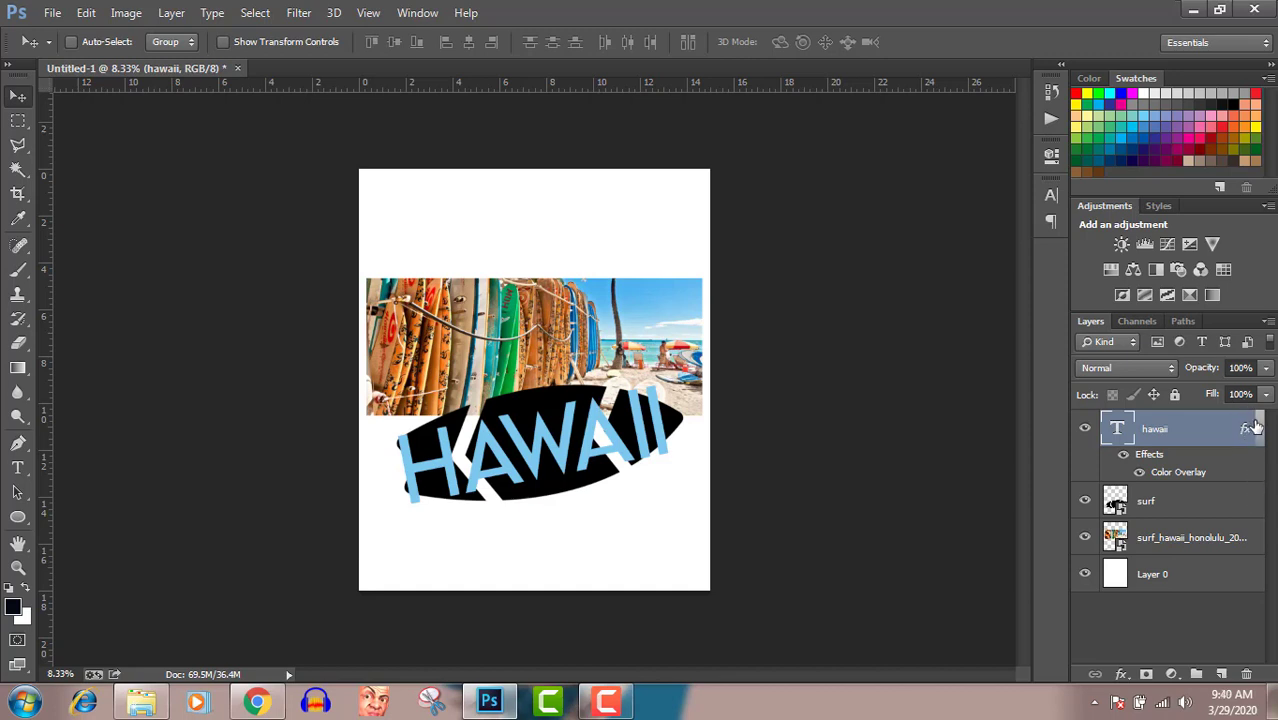
{"action": "right_click", "coordinate": [1255, 427]}
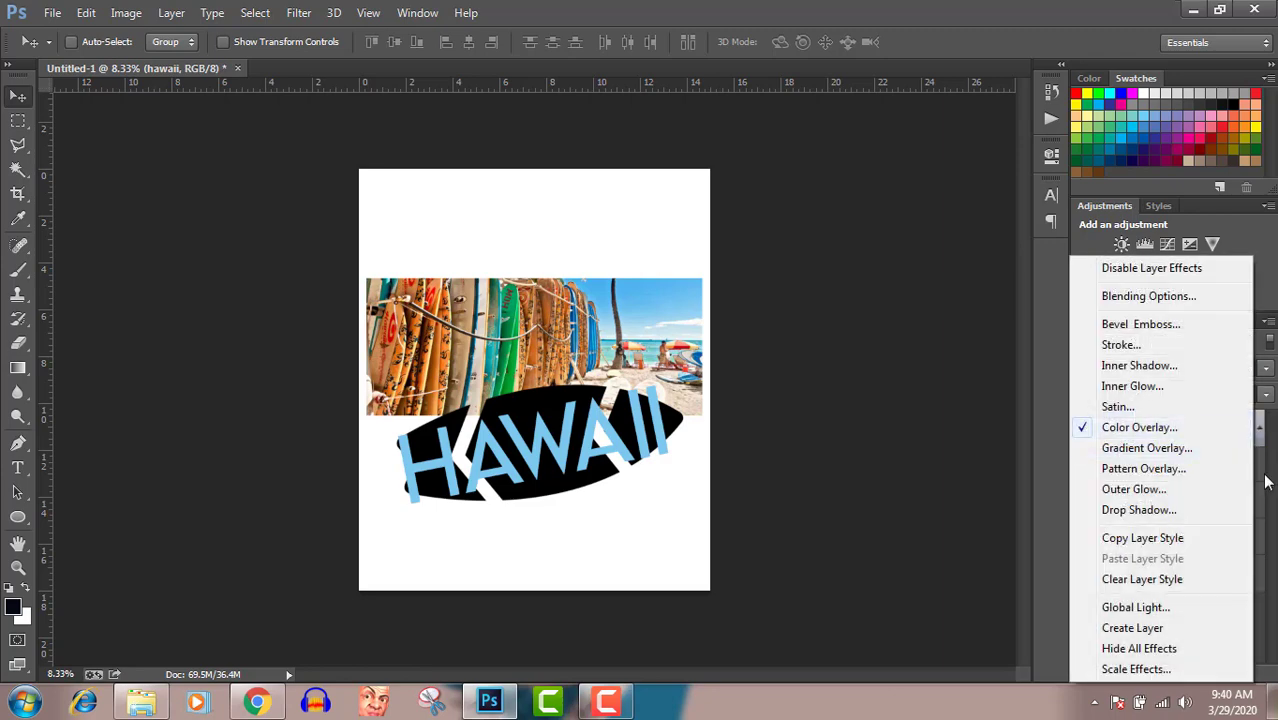
{"action": "left_click", "coordinate": [1270, 465]}
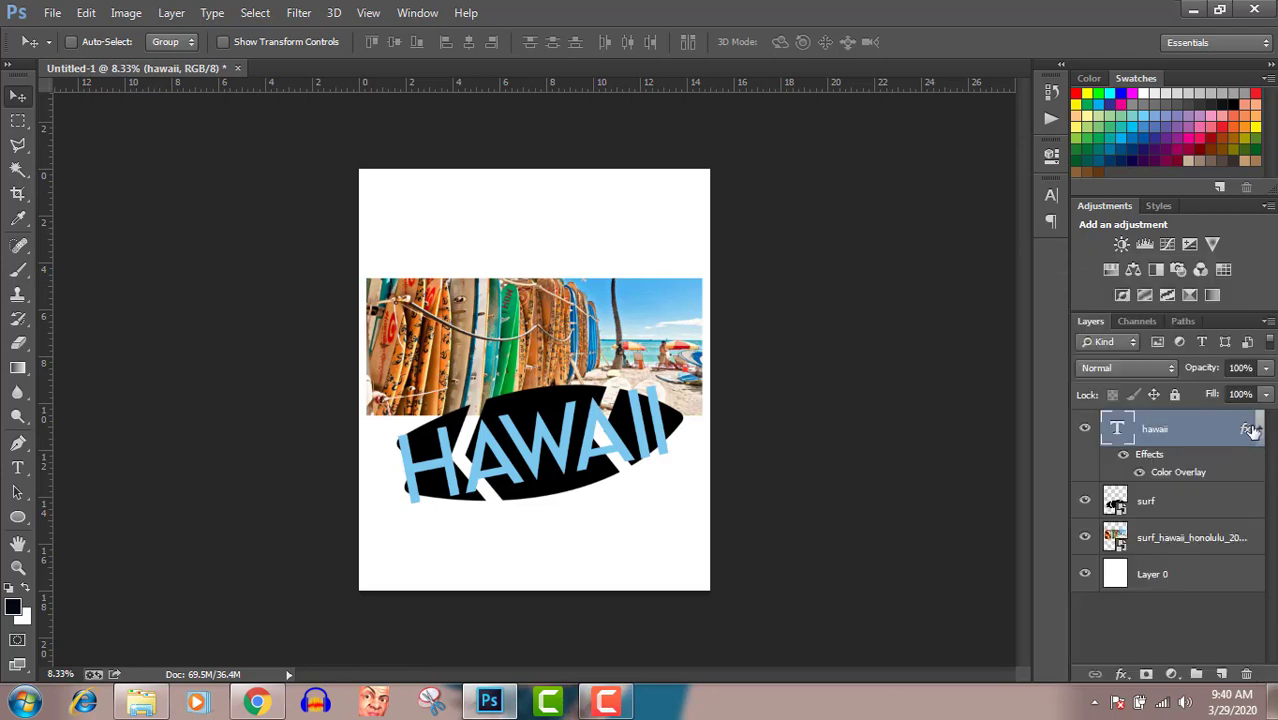
{"action": "double_click", "coordinate": [1251, 428]}
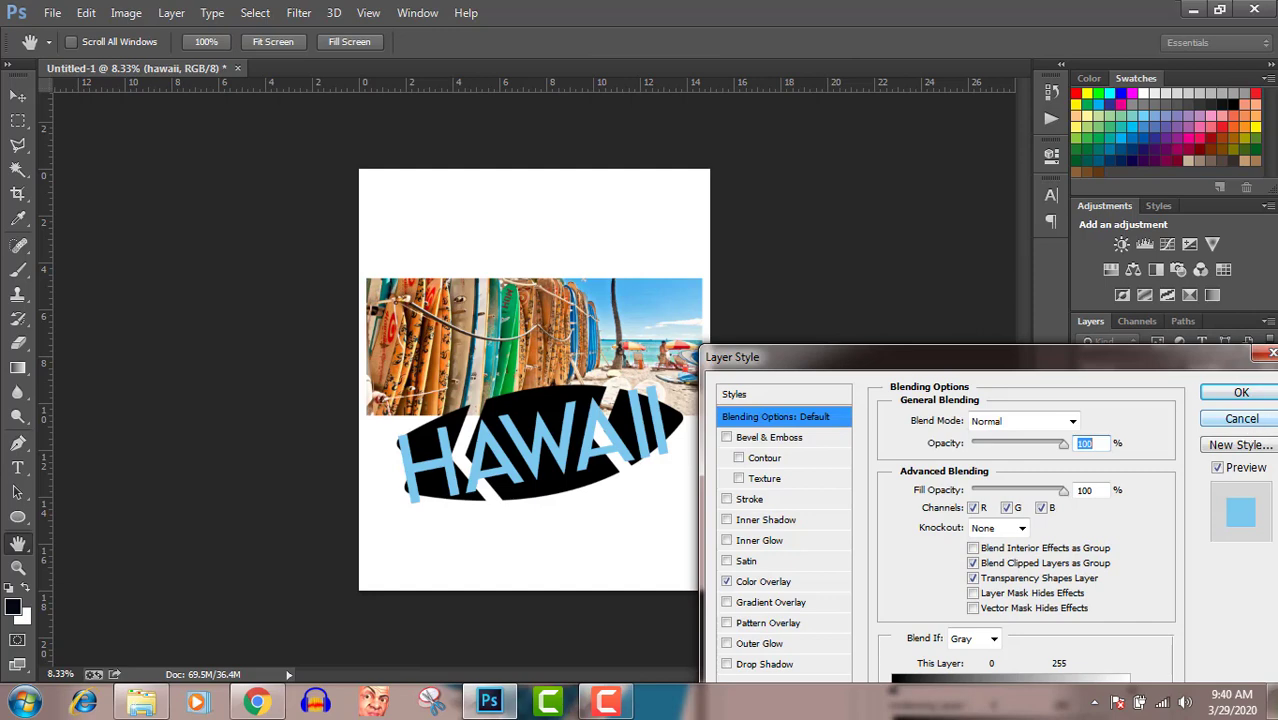
{"action": "left_click", "coordinate": [1270, 357]}
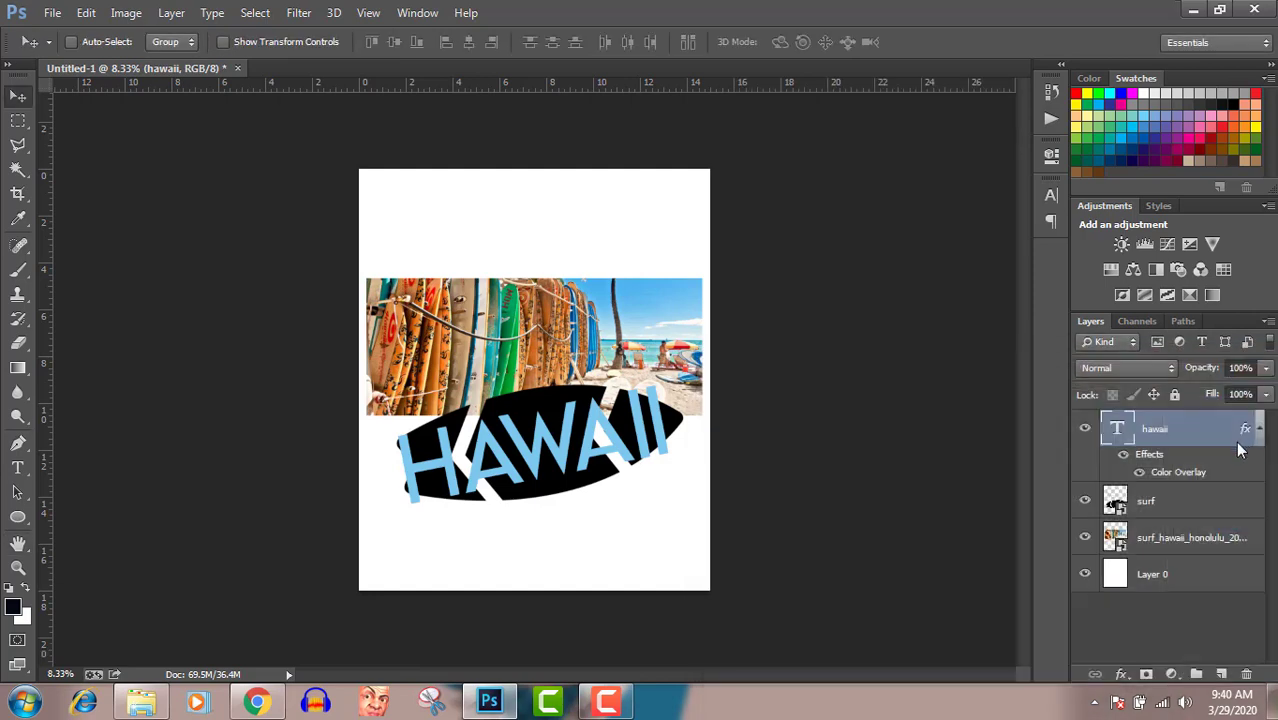
{"action": "right_click", "coordinate": [1222, 438]}
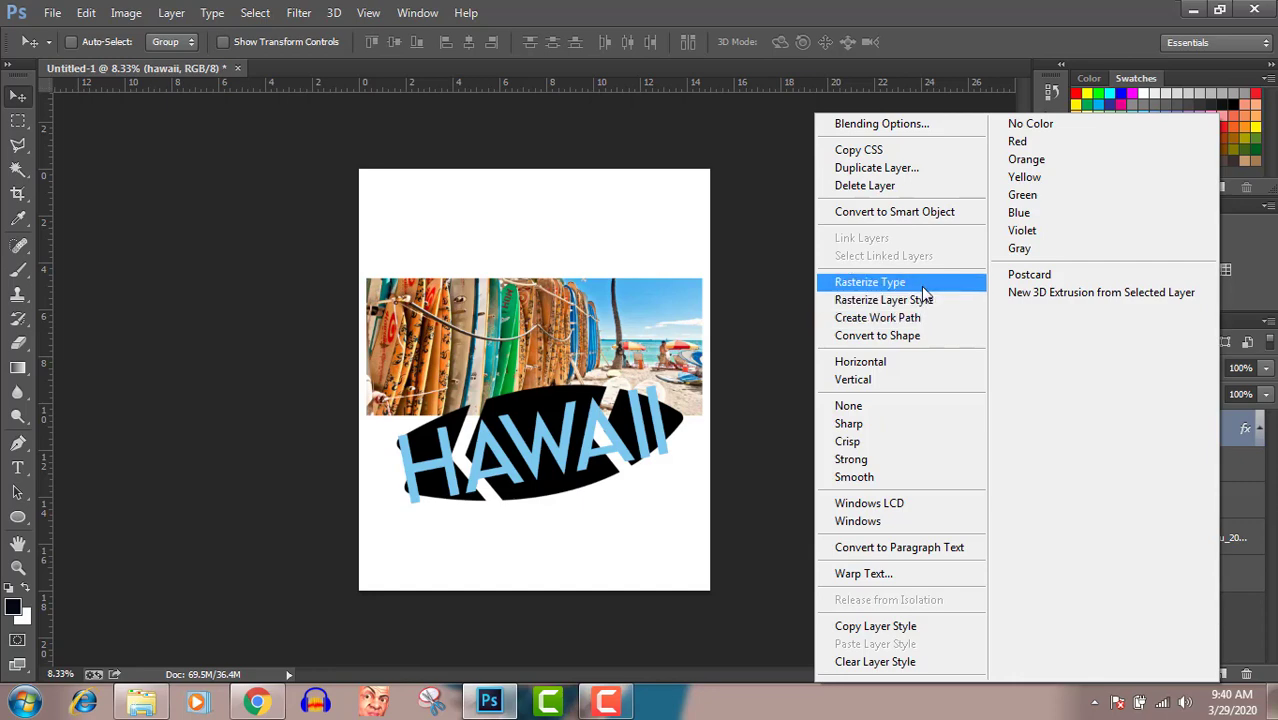
{"action": "left_click", "coordinate": [774, 277]}
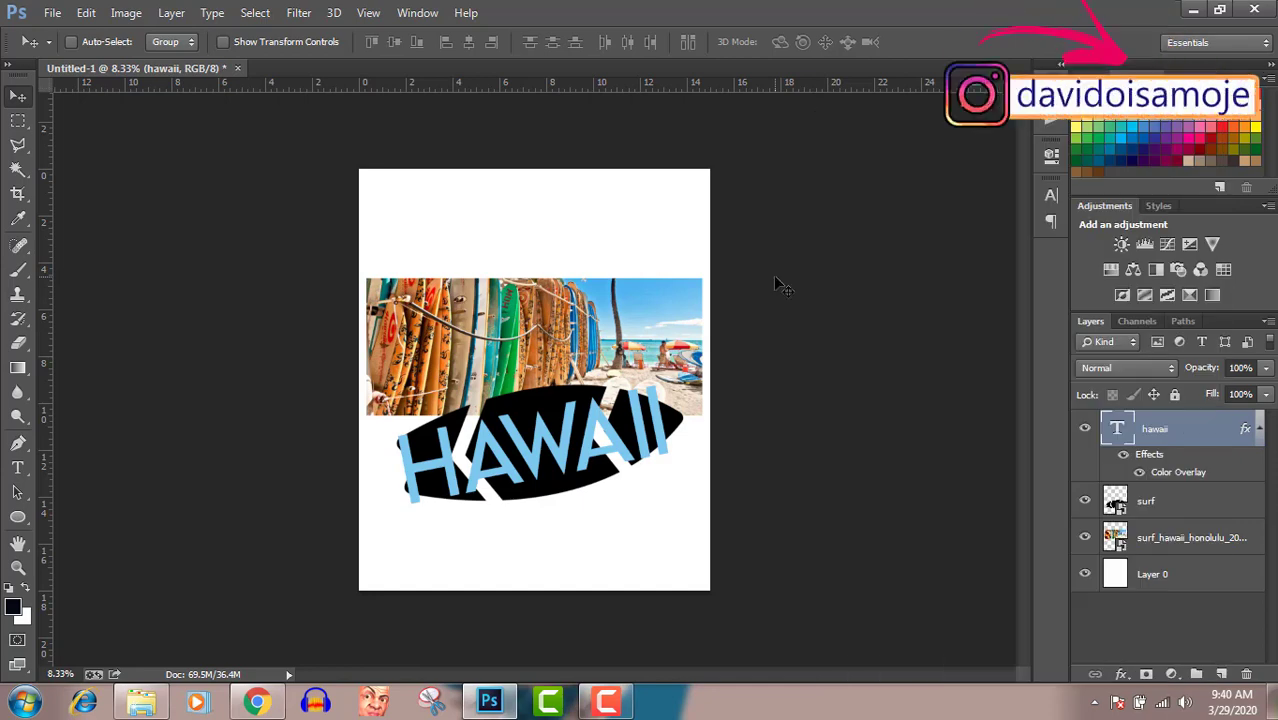
{"action": "right_click", "coordinate": [1210, 441]}
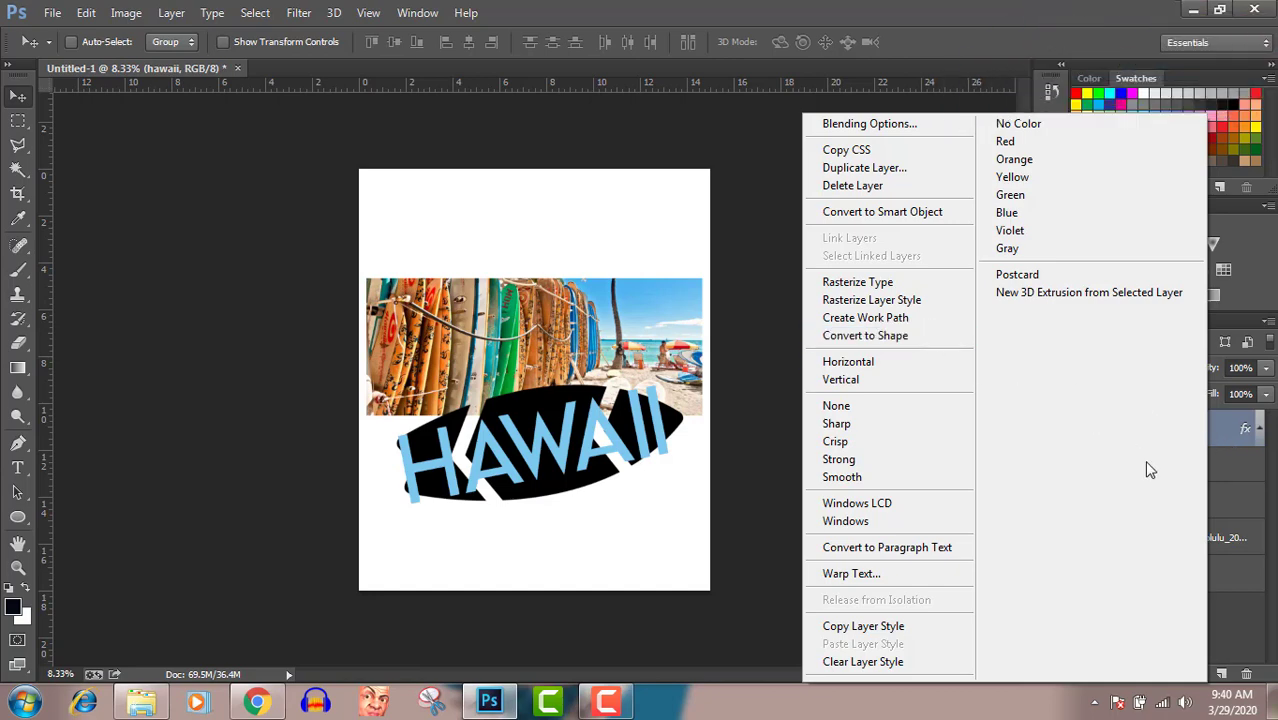
{"action": "left_click", "coordinate": [1218, 467]}
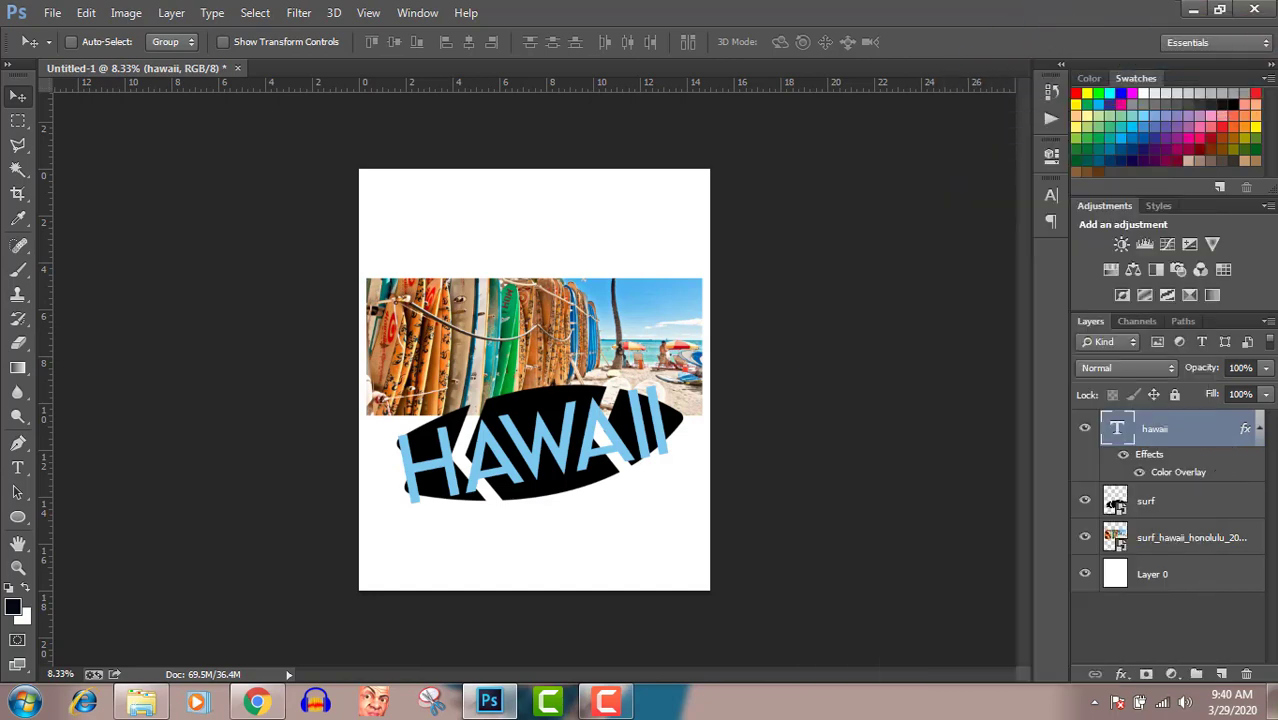
Step: Turn the hawaii text layer's effects off and back on
{"action": "left_click", "coordinate": [1124, 455]}
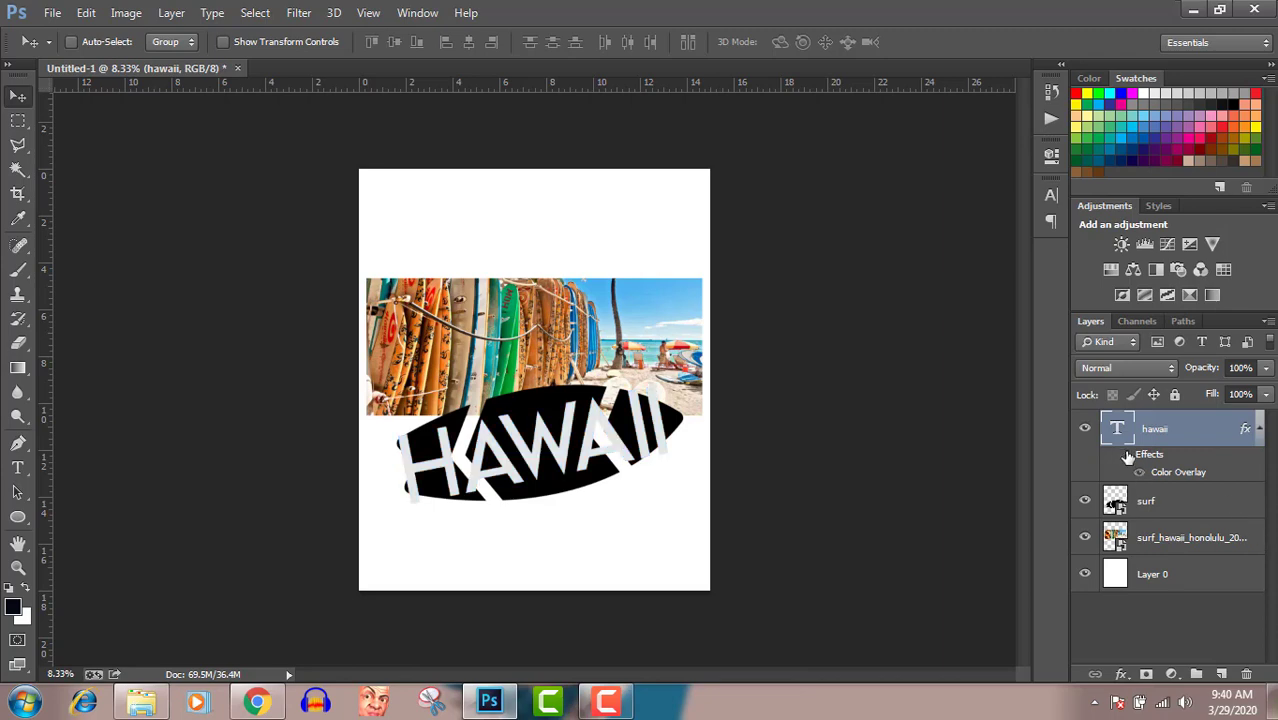
{"action": "right_click", "coordinate": [1250, 424]}
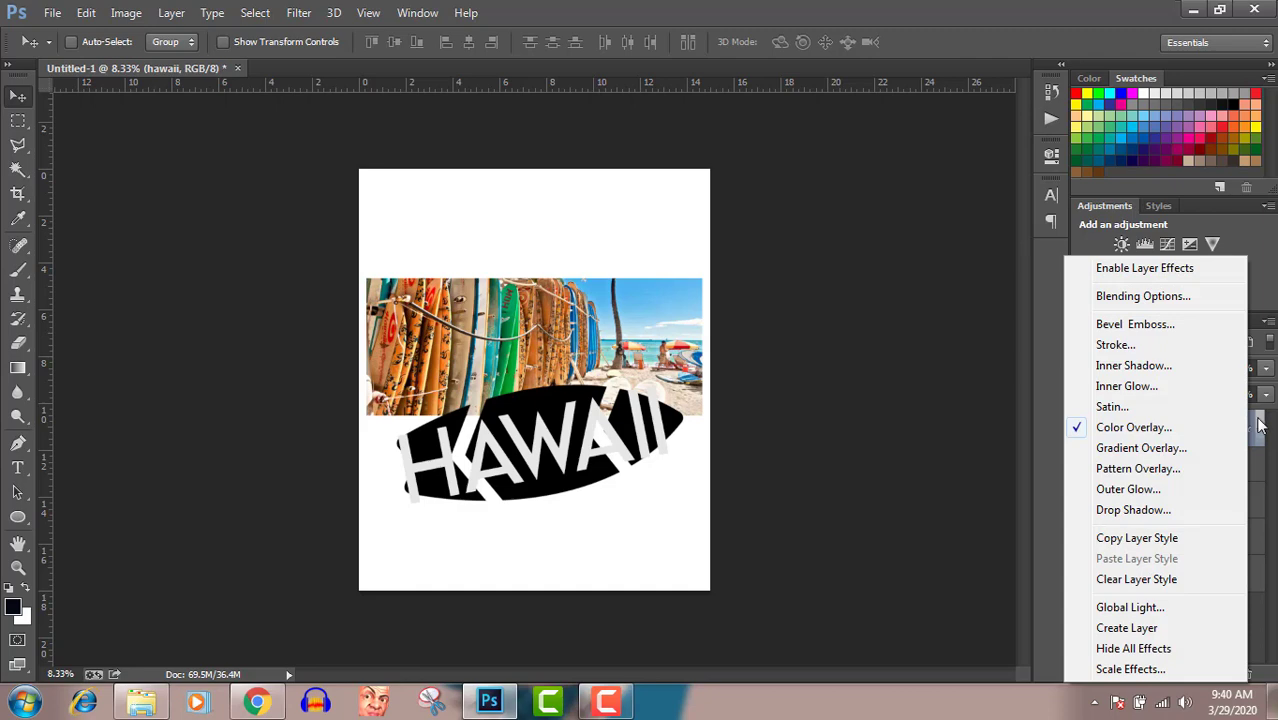
{"action": "left_click", "coordinate": [1255, 425]}
{"action": "left_click", "coordinate": [1259, 425]}
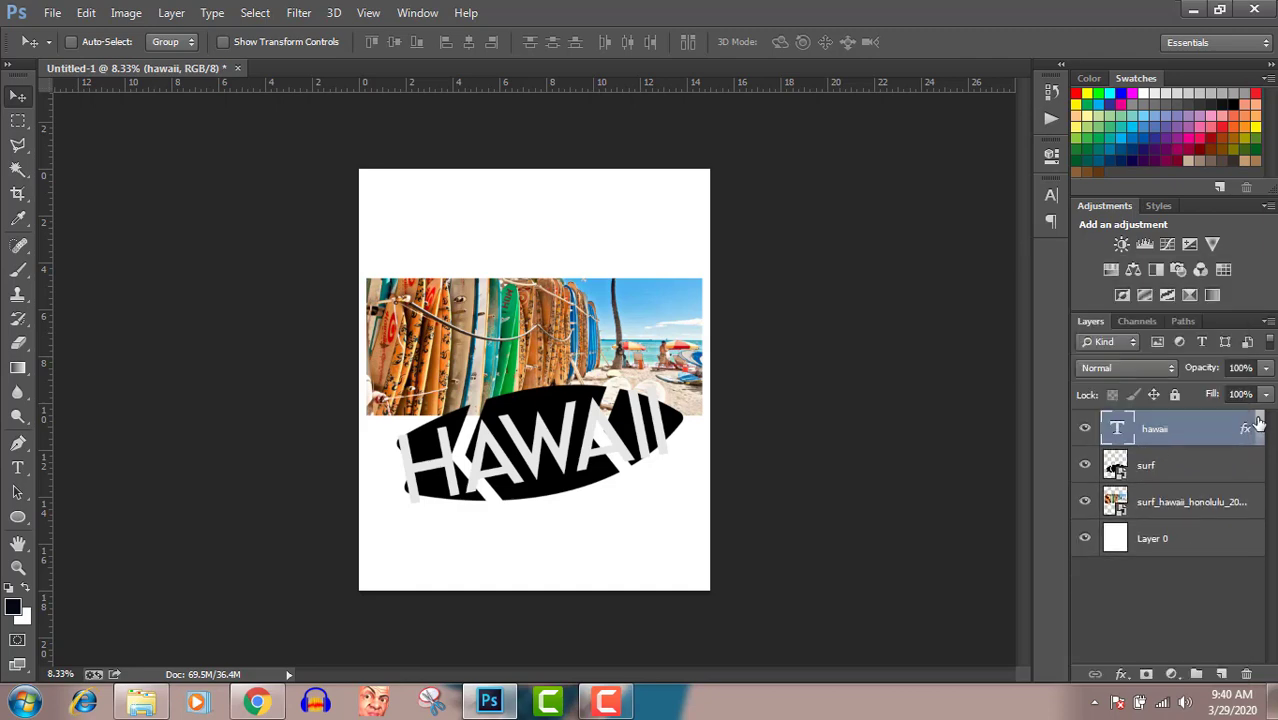
{"action": "double_click", "coordinate": [1253, 424]}
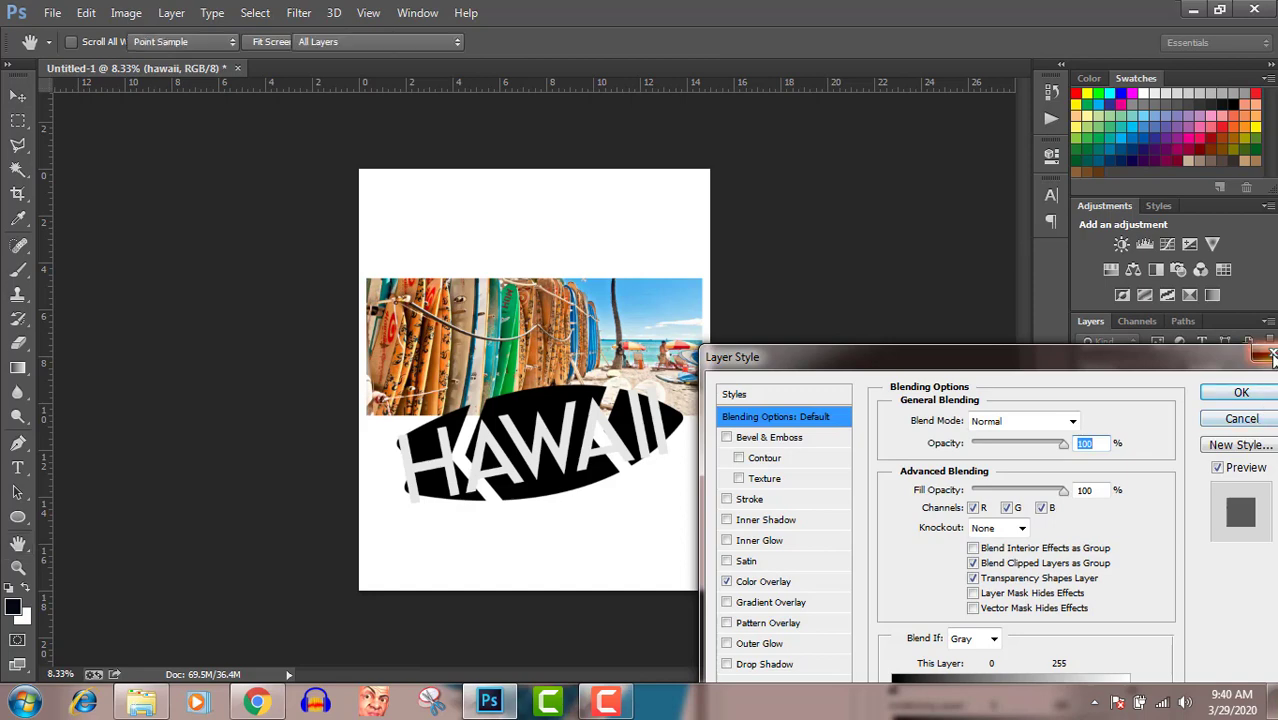
{"action": "left_click", "coordinate": [1252, 421]}
{"action": "right_click", "coordinate": [1249, 428]}
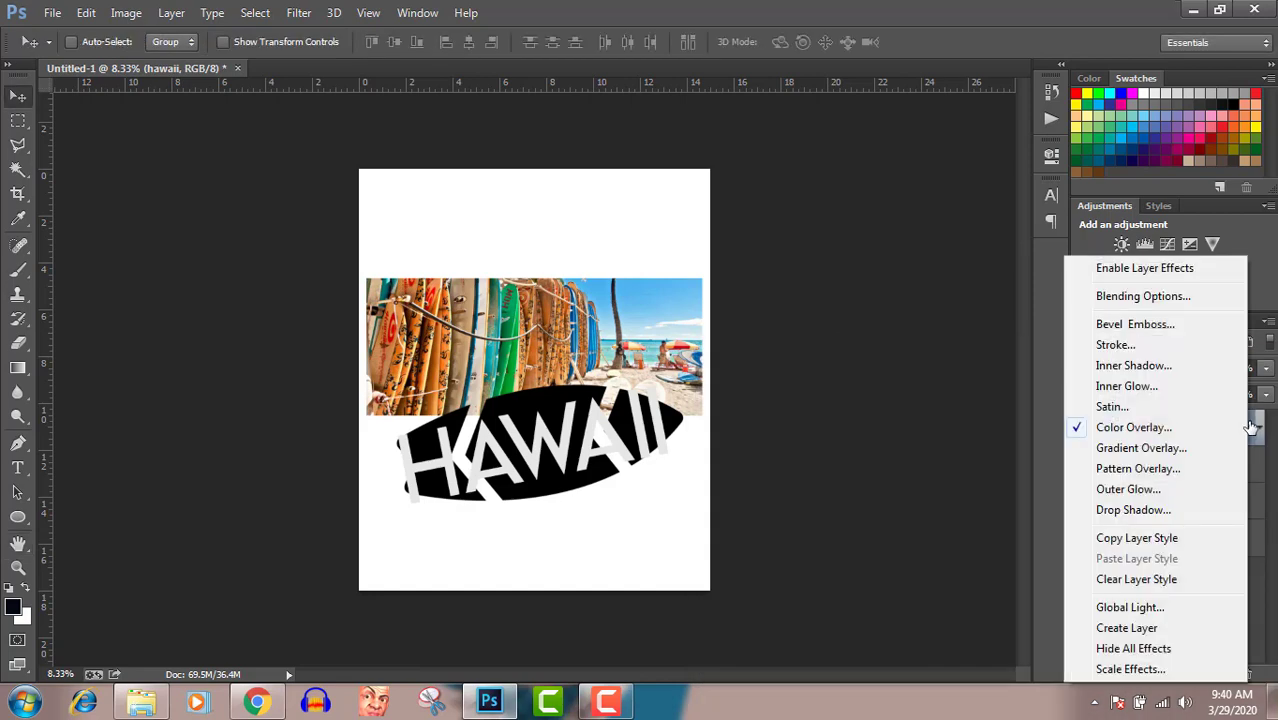
{"action": "left_click", "coordinate": [1254, 477]}
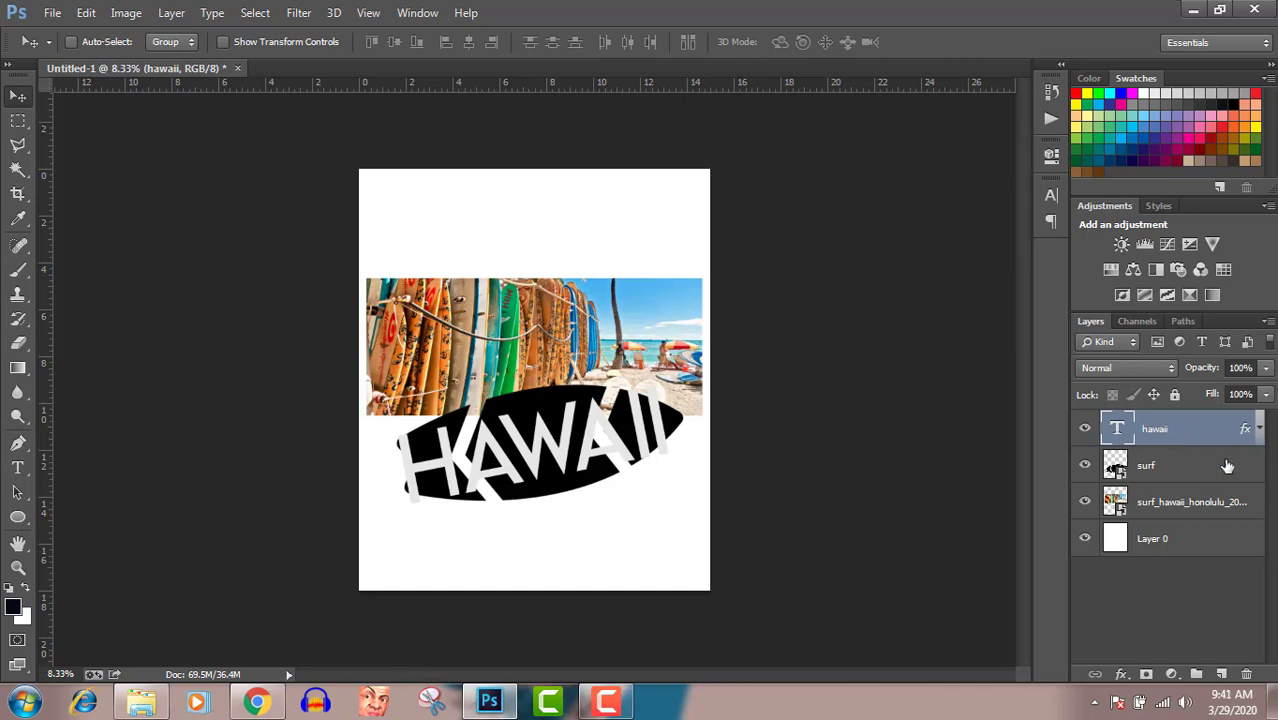
{"action": "left_click", "coordinate": [1260, 429]}
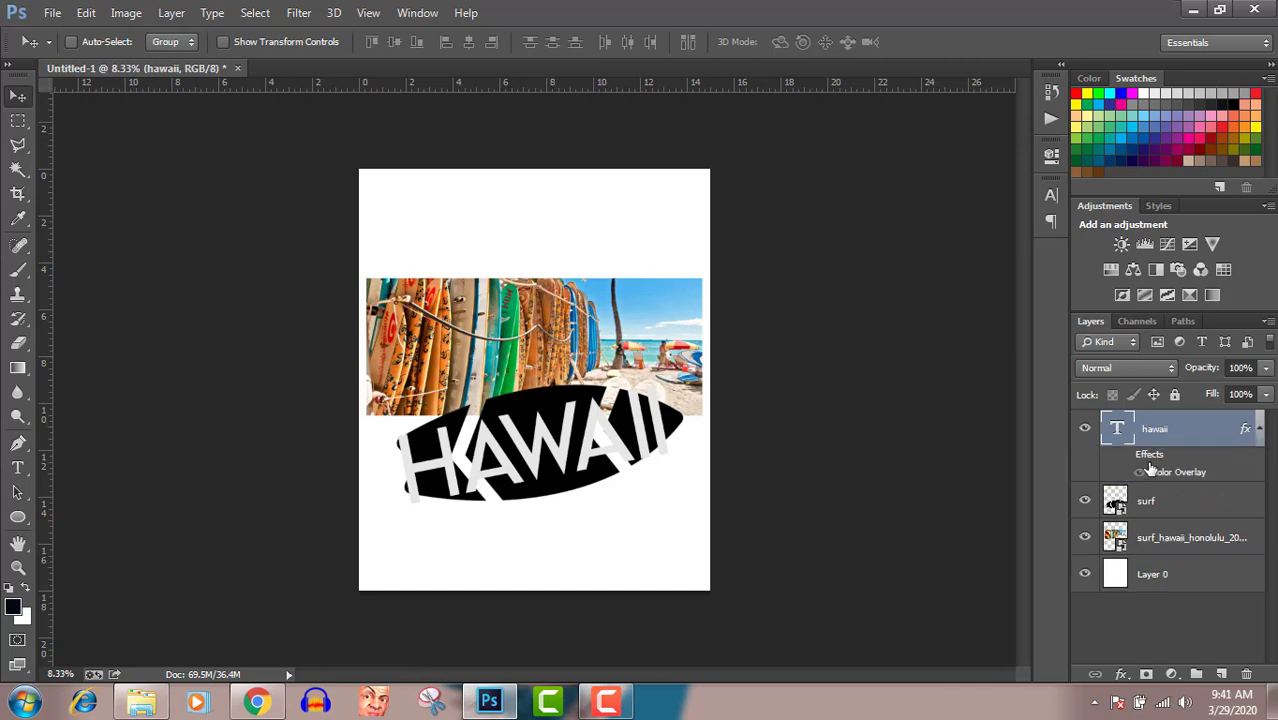
{"action": "left_click", "coordinate": [1122, 457]}
Step: Try out the blend modes one after another on the hawaii text layer and return it to Normal
{"action": "left_click", "coordinate": [1138, 367]}
{"action": "left_click", "coordinate": [1093, 23]}
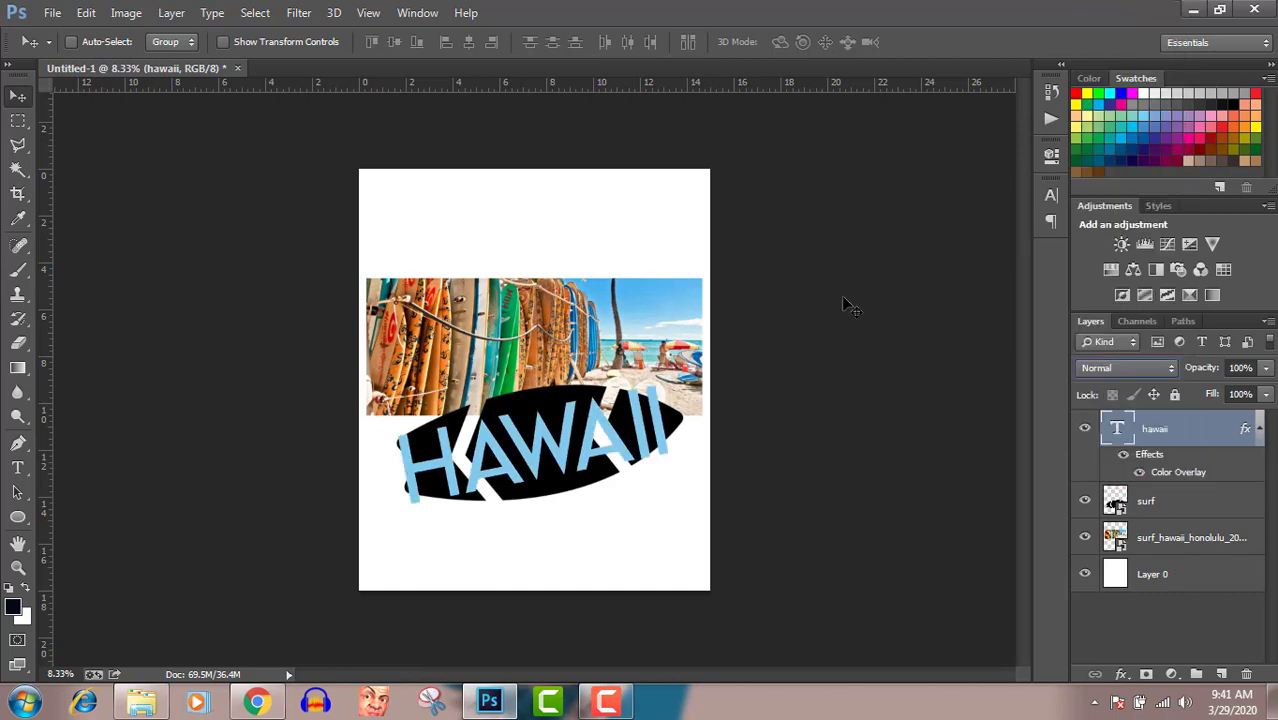
{"action": "key", "text": "Down"}
{"action": "key", "text": "Down"}
{"action": "key", "text": "Down"}
{"action": "key", "text": "Down"}
{"action": "key", "text": "Down"}
{"action": "key", "text": "Down"}
{"action": "key", "text": "Down"}
{"action": "key", "text": "Down"}
{"action": "key", "text": "Down"}
{"action": "key", "text": "Down"}
{"action": "key", "text": "Down"}
{"action": "key", "text": "Down"}
{"action": "key", "text": "Down"}
{"action": "key", "text": "Down"}
{"action": "key", "text": "Down"}
{"action": "key", "text": "Down"}
{"action": "key", "text": "Down"}
{"action": "key", "text": "Down"}
{"action": "key", "text": "Down"}
{"action": "key", "text": "Down"}
{"action": "key", "text": "Down"}
{"action": "key", "text": "Down"}
{"action": "key", "text": "Down"}
{"action": "key", "text": "Down"}
{"action": "key", "text": "Up"}
{"action": "key", "text": "Up"}
{"action": "key", "text": "Up"}
{"action": "left_click", "coordinate": [1125, 368]}
{"action": "left_click", "coordinate": [1103, 11]}
Step: Apply a Color Overlay to the surf layer in orange e88725, sampled from a surfboard in the photo
{"action": "double_click", "coordinate": [1263, 507]}
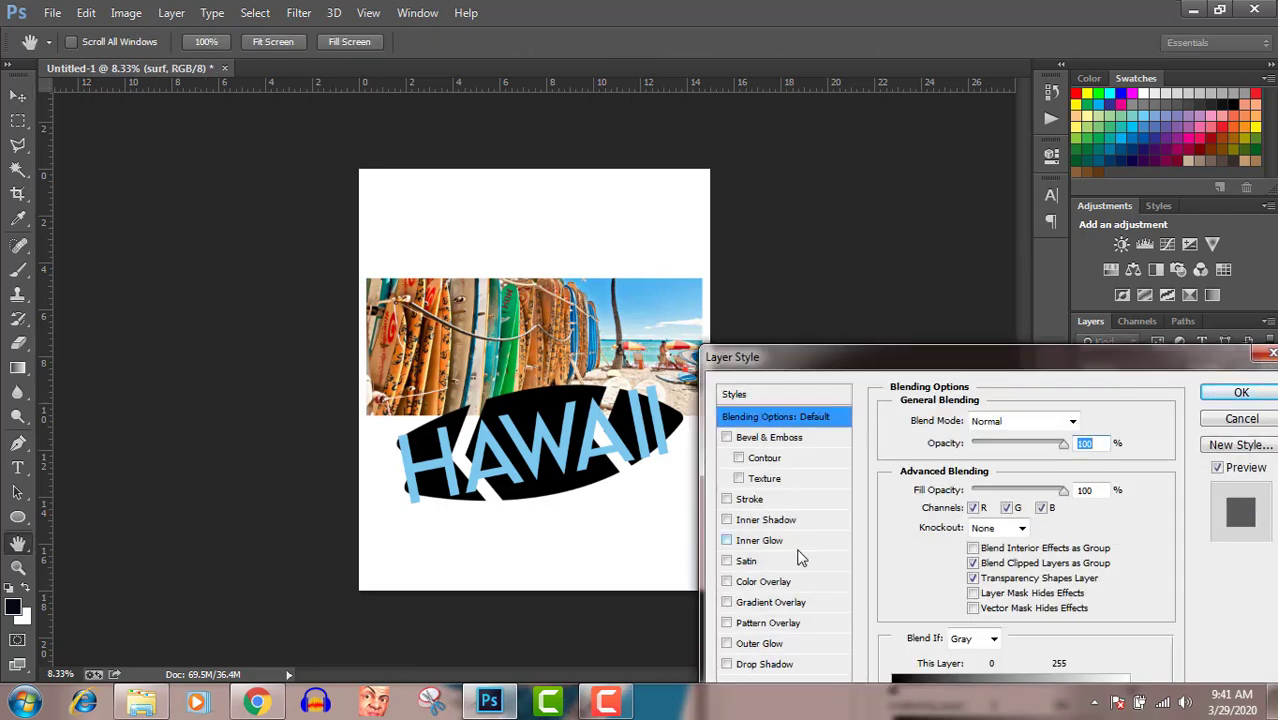
{"action": "left_click", "coordinate": [753, 588]}
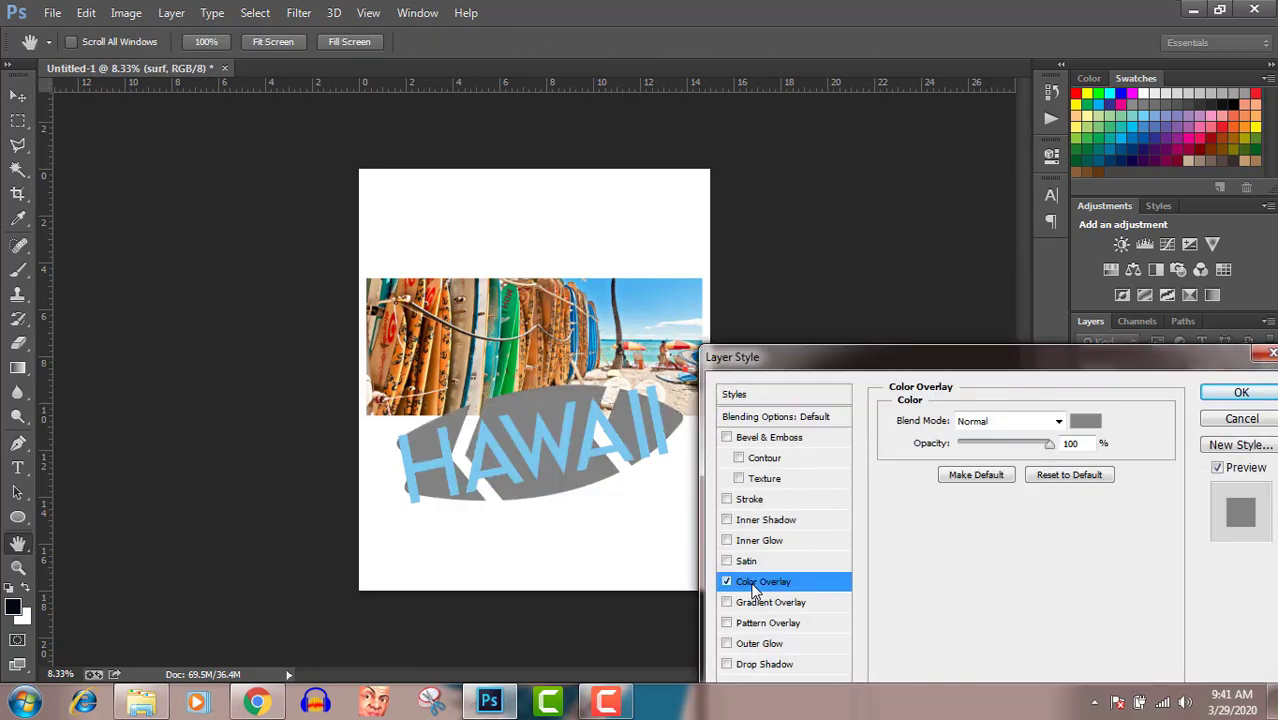
{"action": "left_click", "coordinate": [1086, 421]}
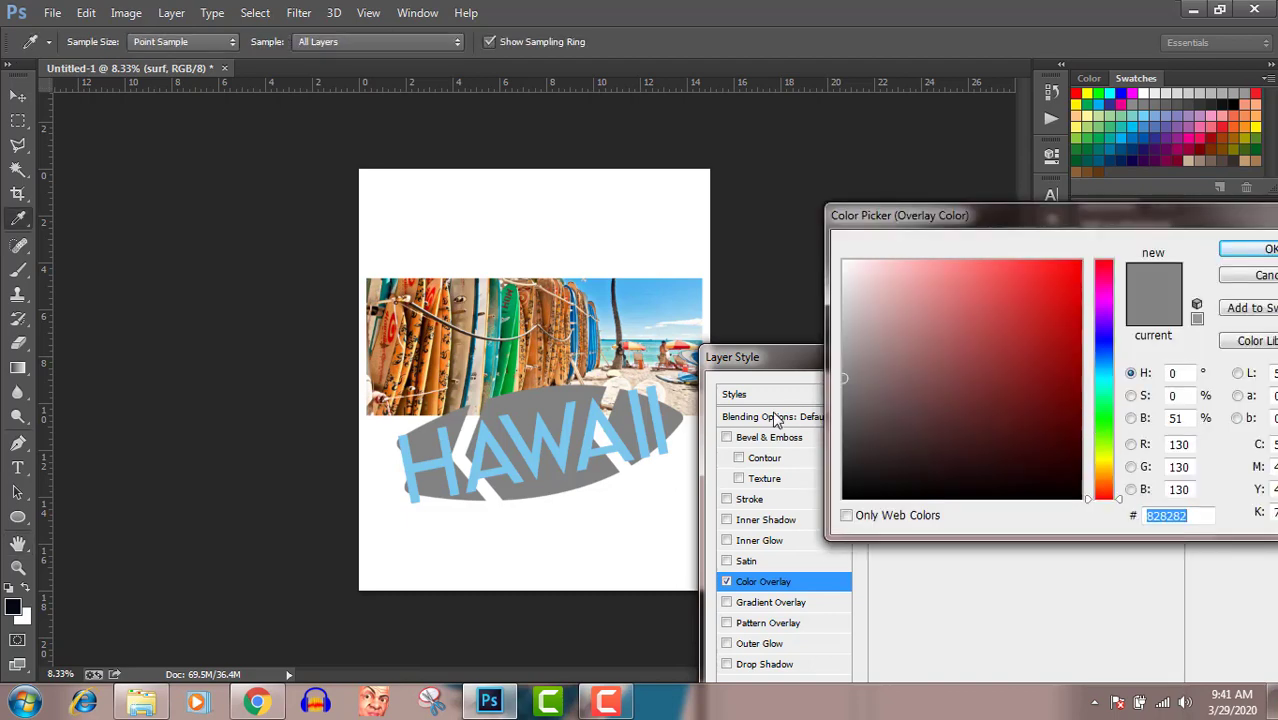
{"action": "left_click", "coordinate": [556, 350]}
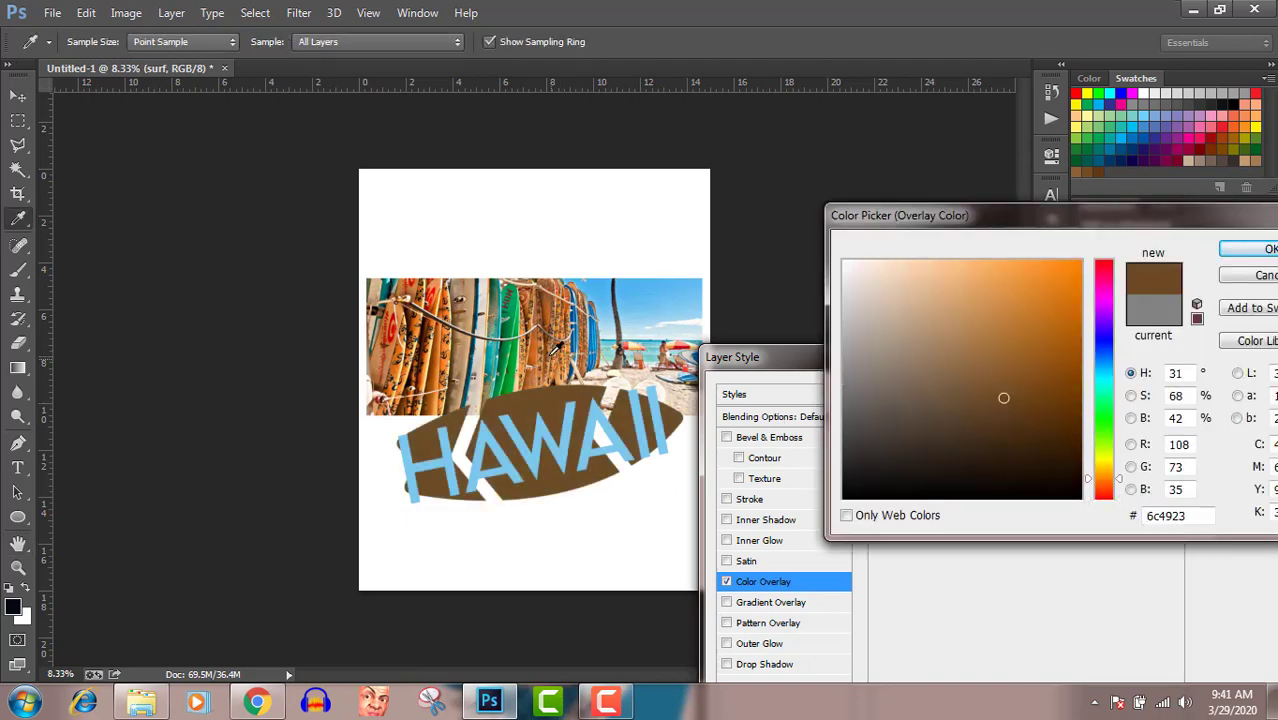
{"action": "left_click", "coordinate": [556, 347]}
{"action": "left_click", "coordinate": [559, 330]}
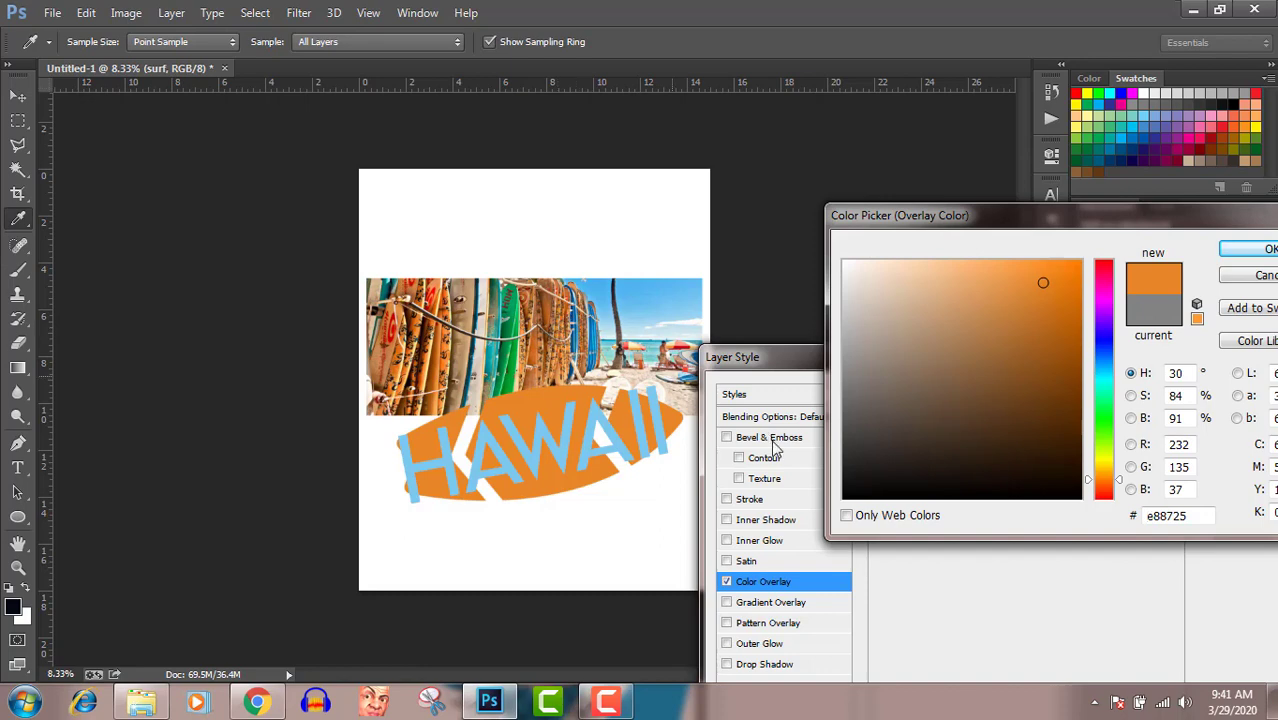
{"action": "left_click", "coordinate": [1249, 251]}
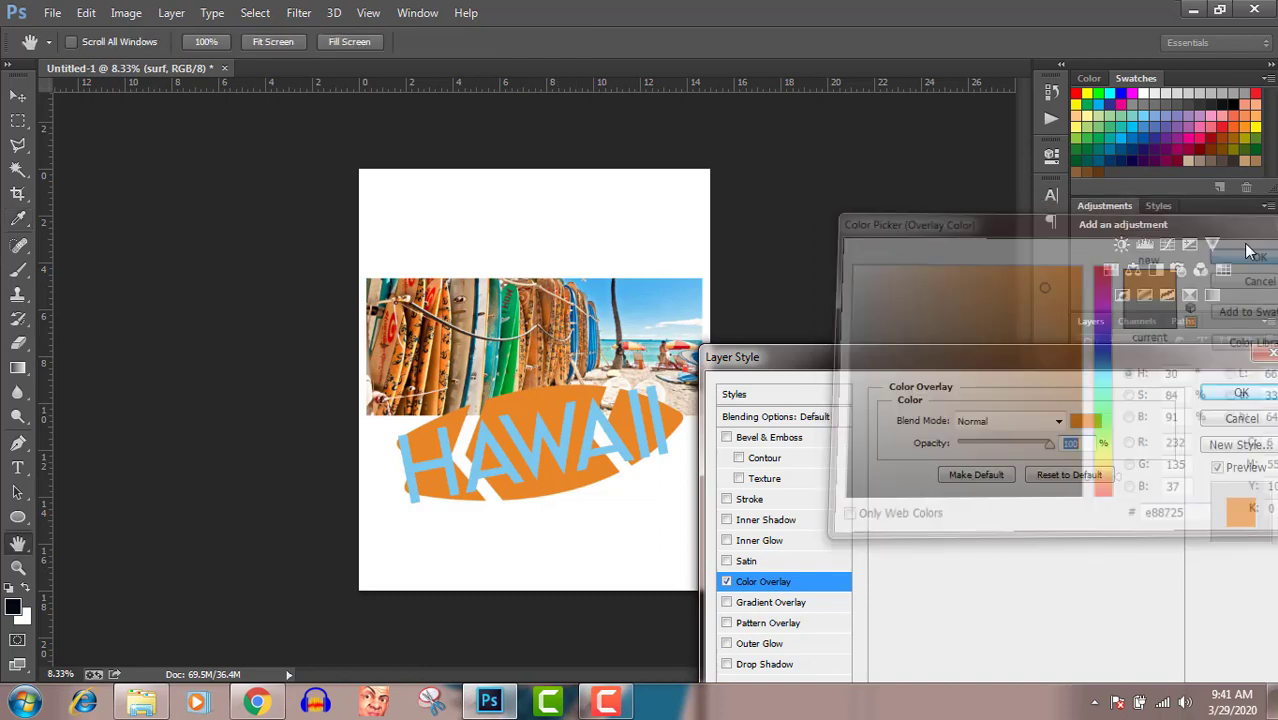
{"action": "left_click", "coordinate": [1238, 392]}
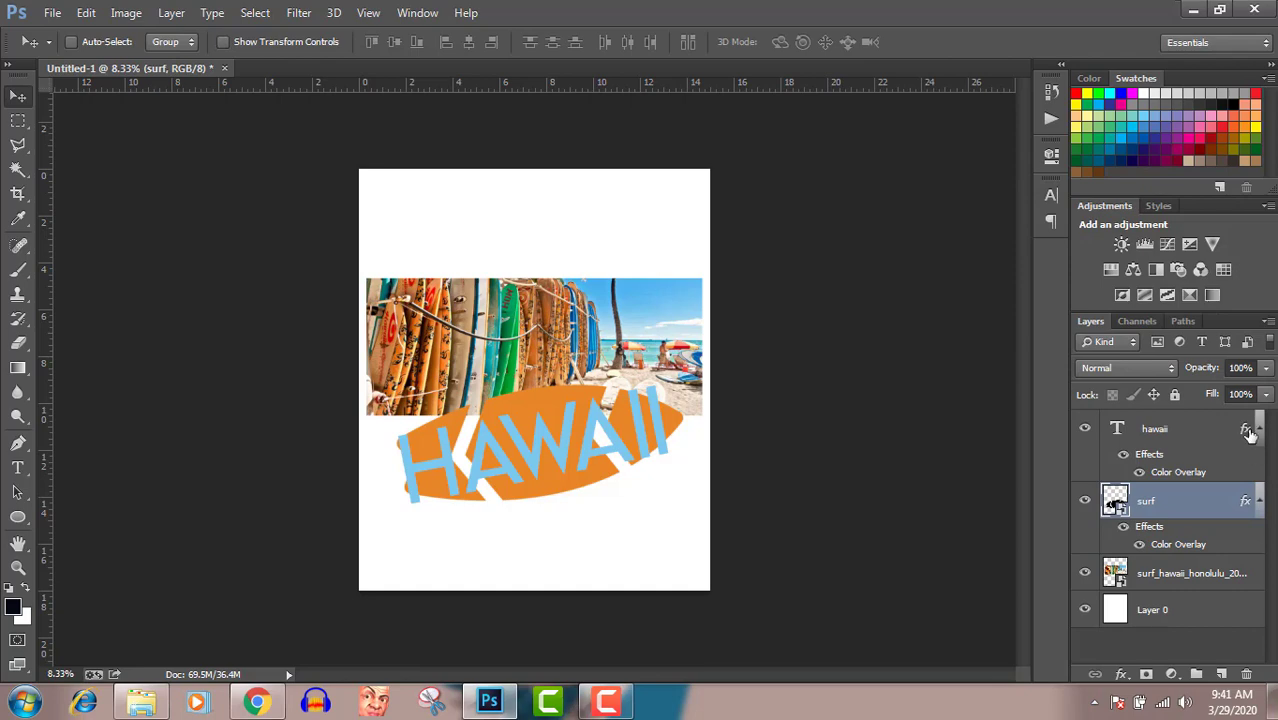
Step: Add a Stroke effect to the hawaii text layer and show its settings
{"action": "double_click", "coordinate": [1246, 428]}
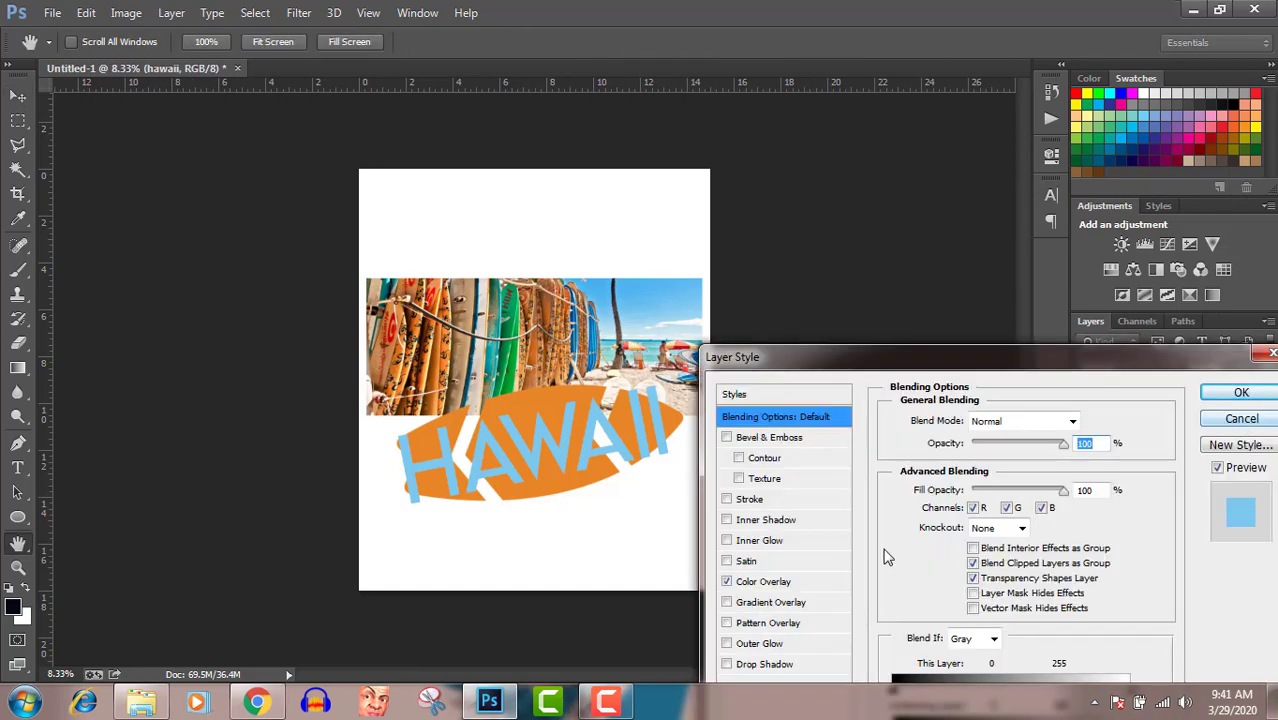
{"action": "left_click", "coordinate": [727, 499]}
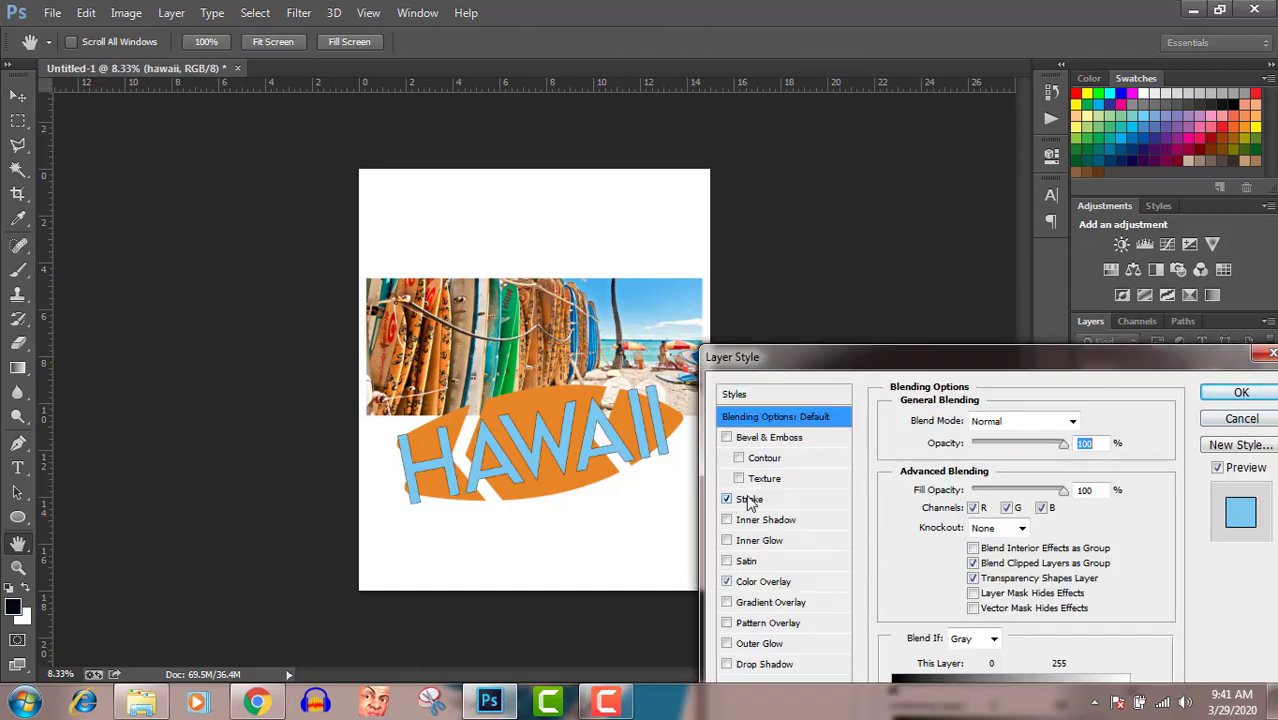
{"action": "left_click", "coordinate": [748, 499]}
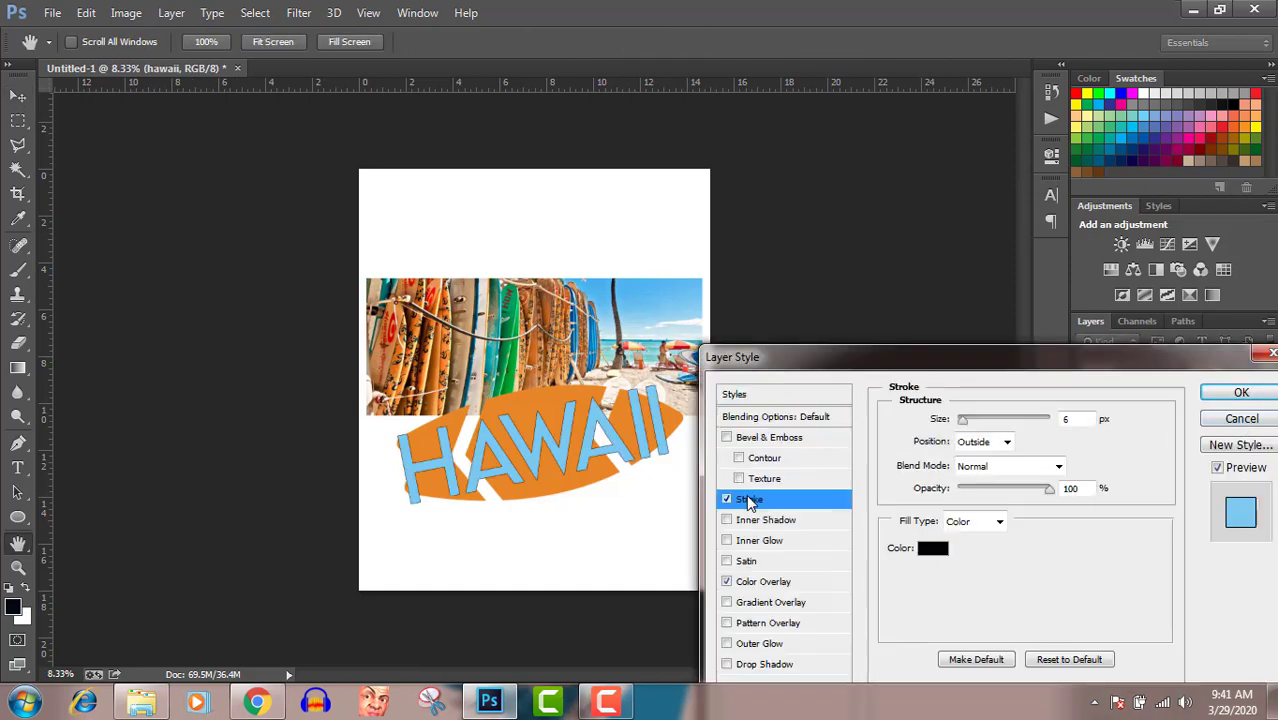
Step: Set the HAWAII text's stroke color to cream fff4e7, sampled from the beach umbrella area of the photo, and apply the layer style
{"action": "left_click", "coordinate": [932, 548]}
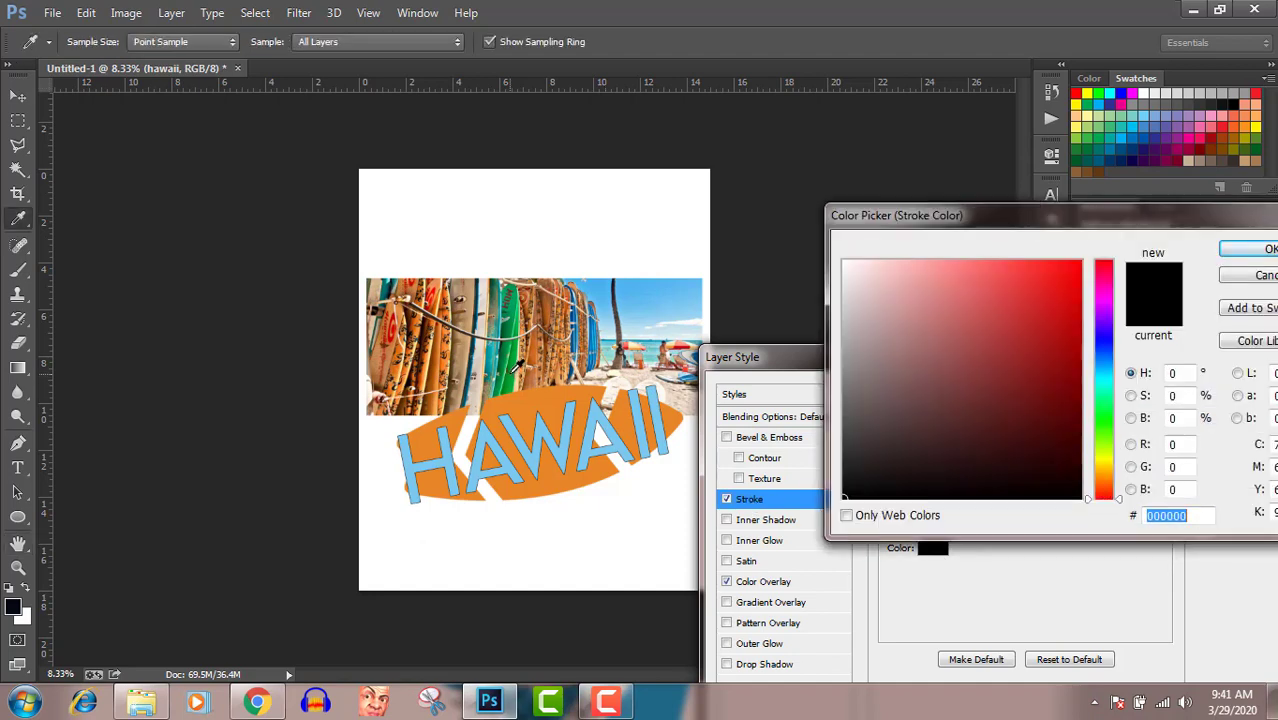
{"action": "left_click", "coordinate": [514, 370]}
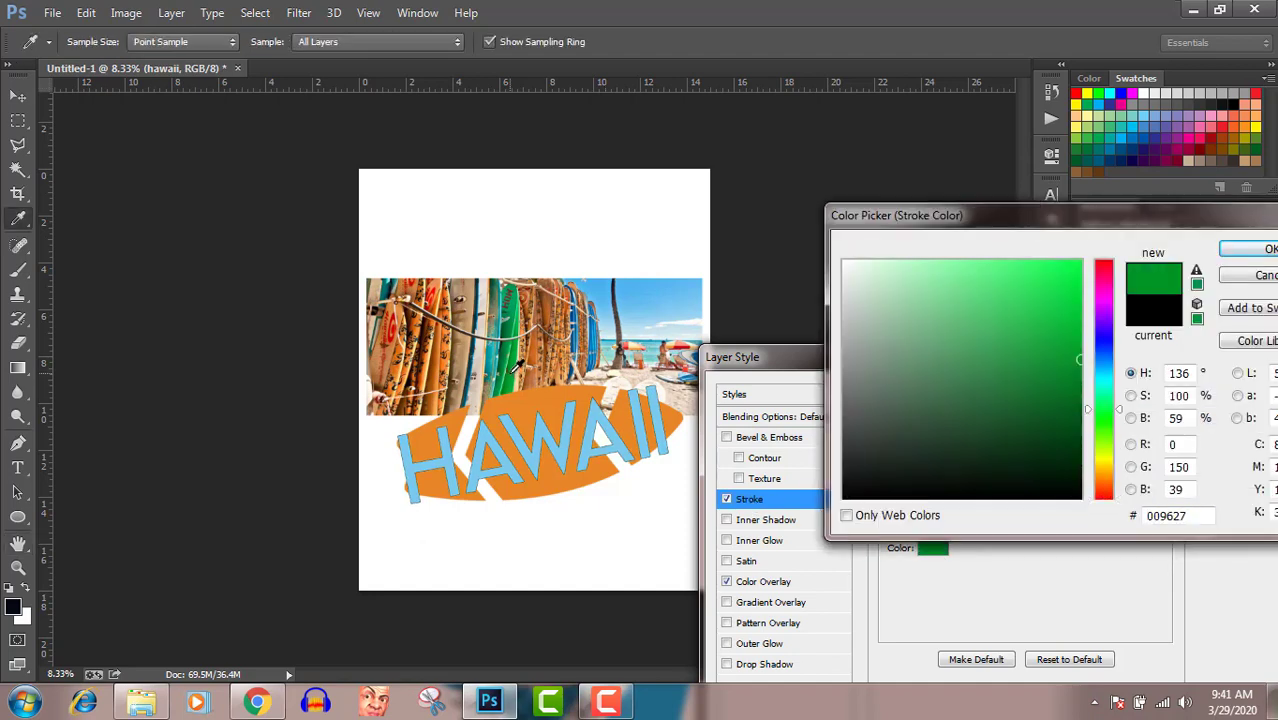
{"action": "left_click", "coordinate": [477, 357]}
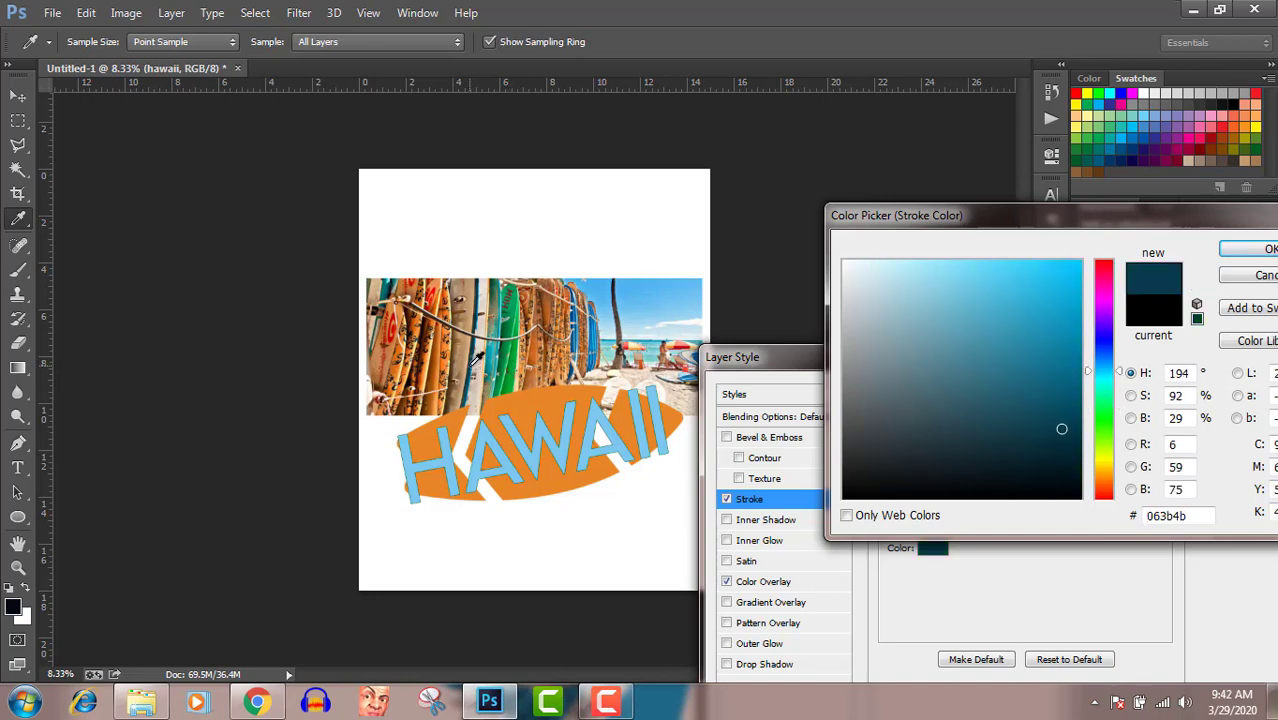
{"action": "left_click", "coordinate": [686, 342]}
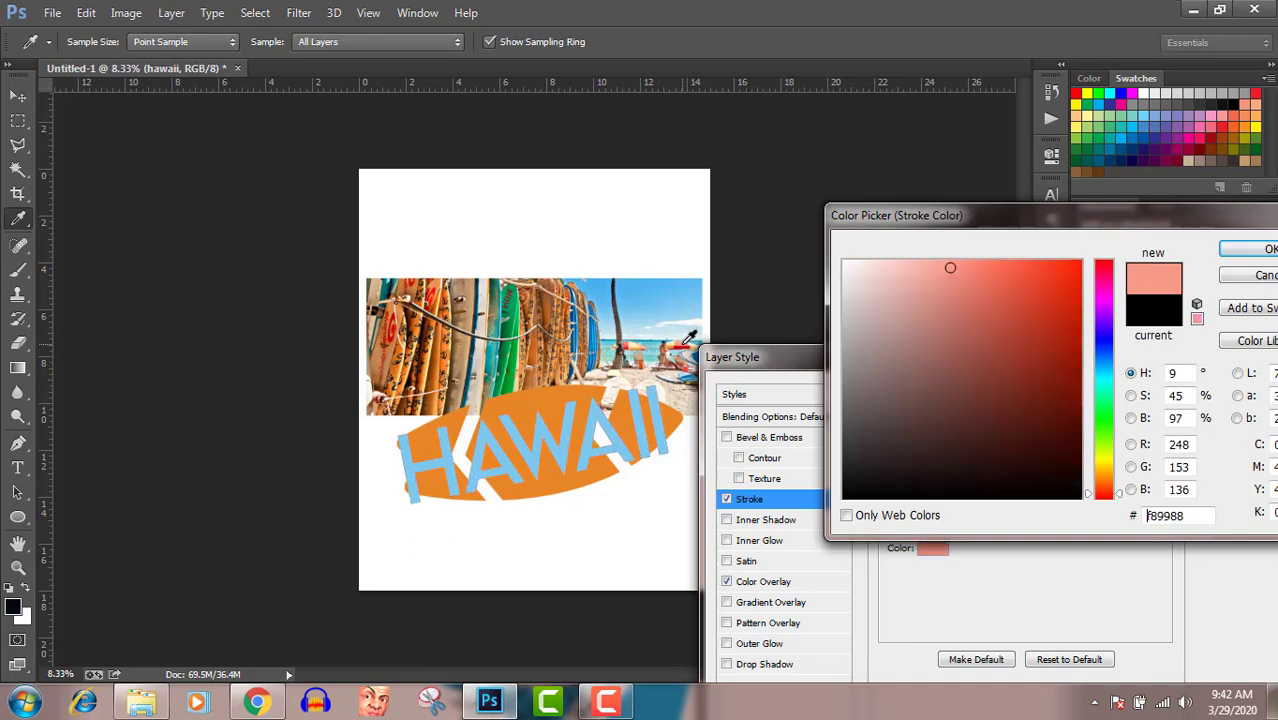
{"action": "left_click", "coordinate": [697, 344]}
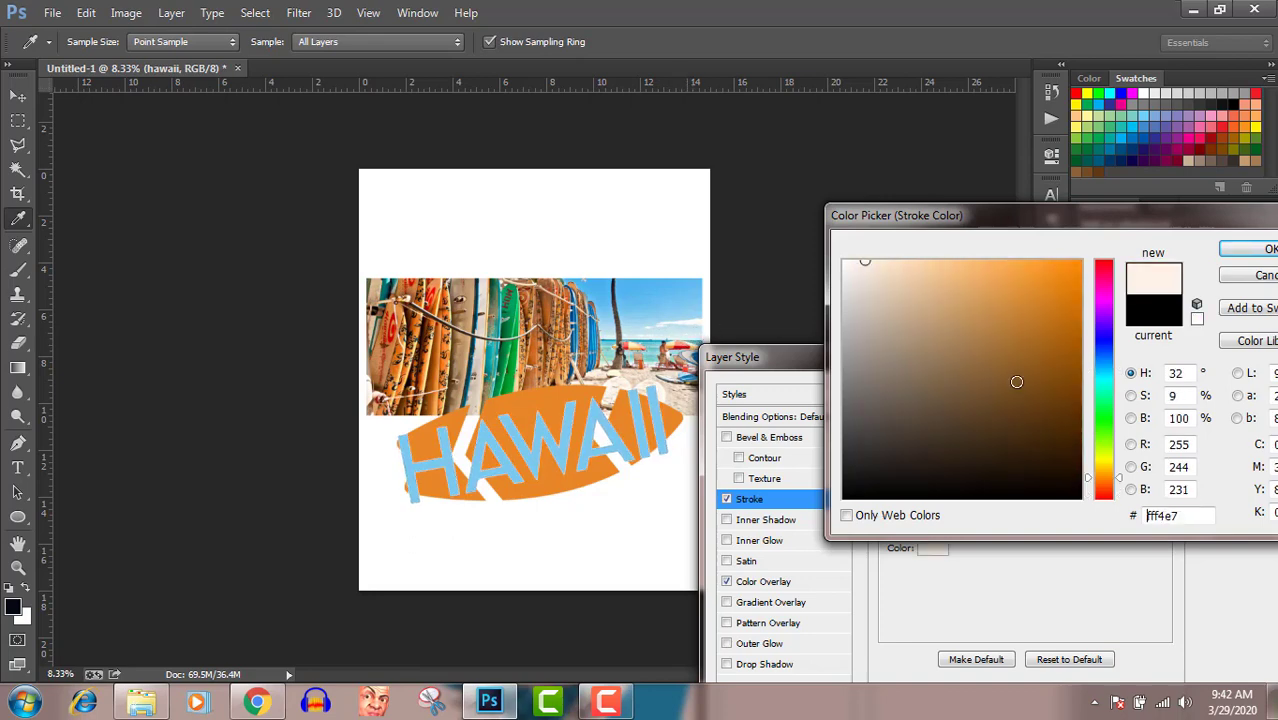
{"action": "left_click", "coordinate": [1233, 252]}
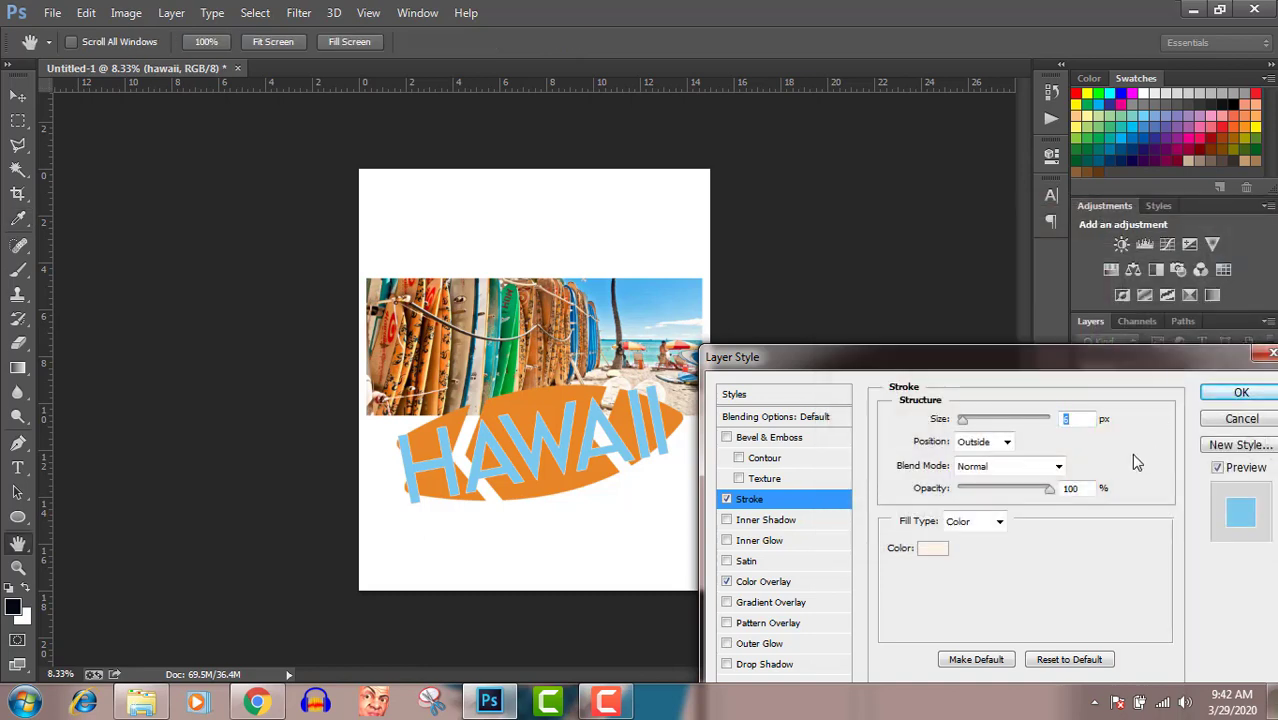
{"action": "left_click", "coordinate": [1240, 393]}
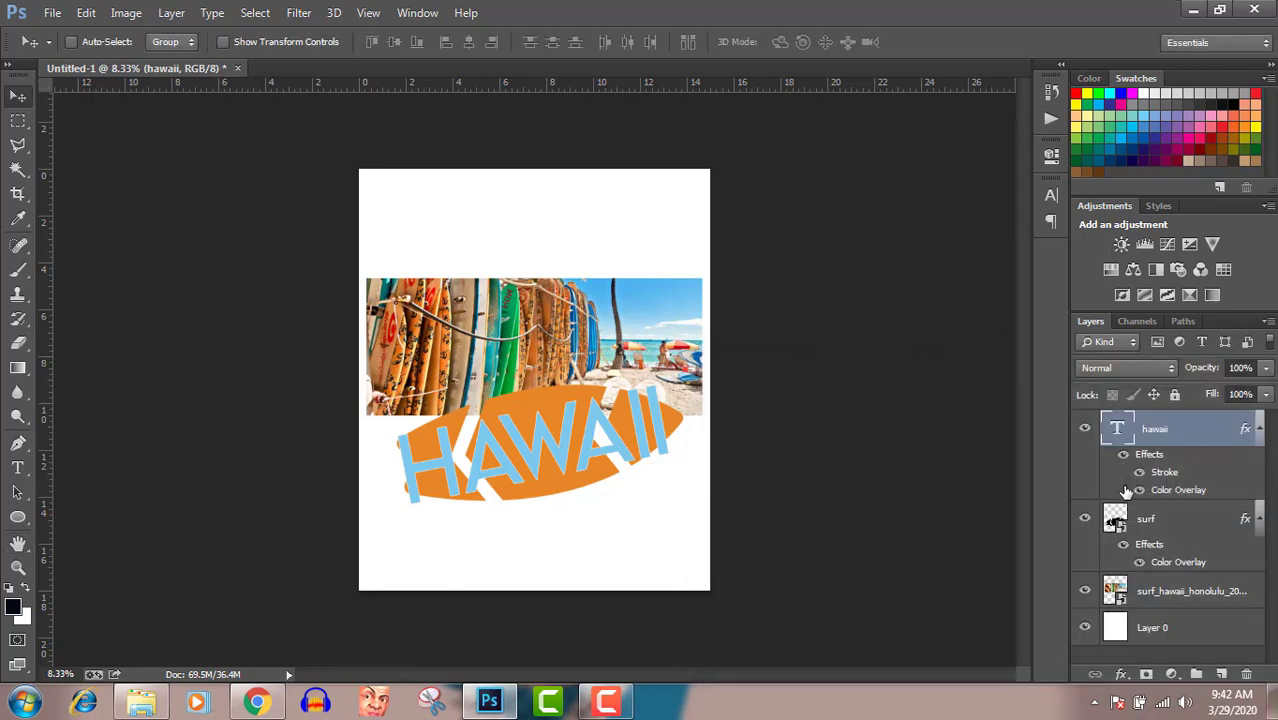
Step: Hide the white Layer 0 and start saving the design to the Pictures library under the file name Hawaii
{"action": "left_click", "coordinate": [1085, 627]}
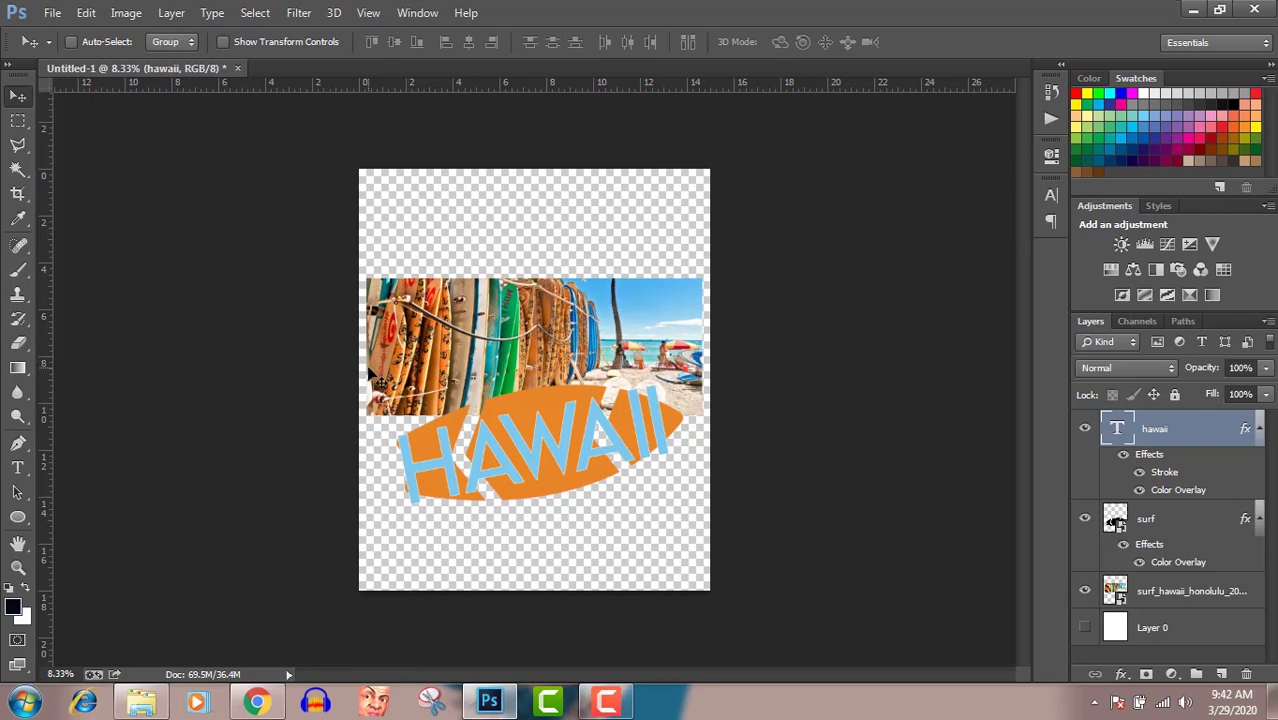
{"action": "left_click", "coordinate": [52, 12]}
{"action": "left_click", "coordinate": [87, 237]}
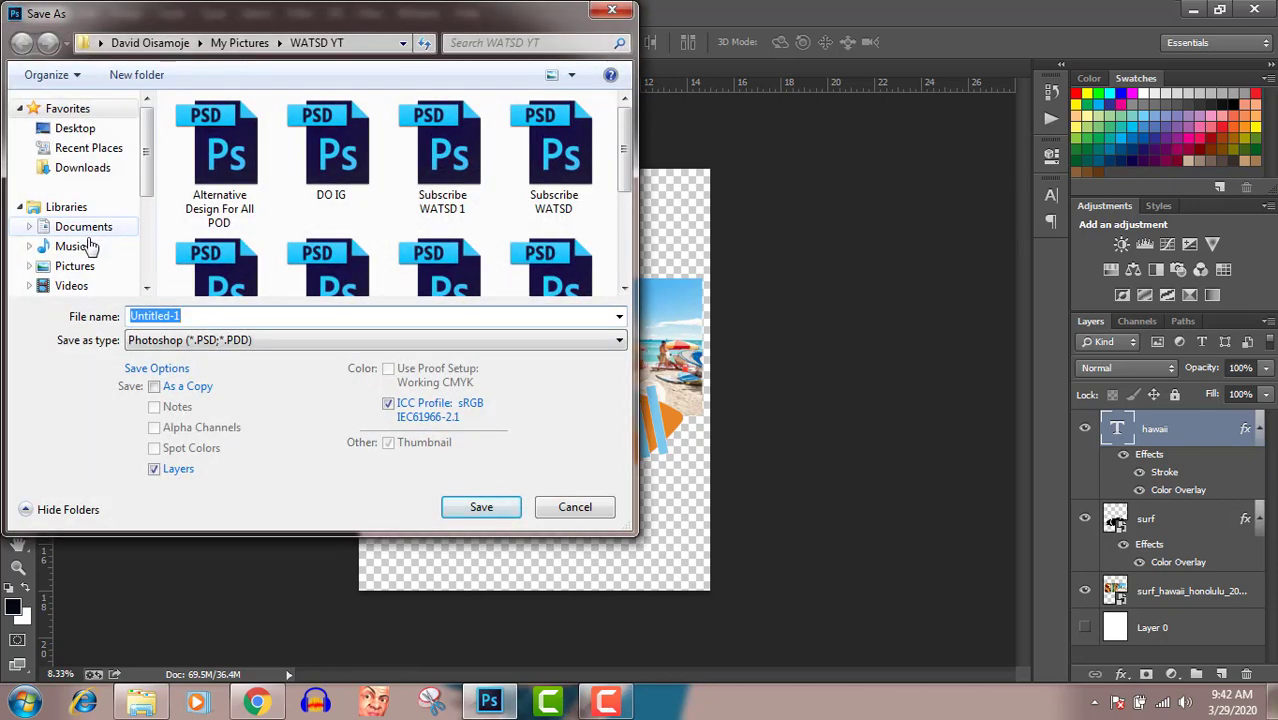
{"action": "left_click", "coordinate": [90, 268]}
{"action": "left_click", "coordinate": [157, 315]}
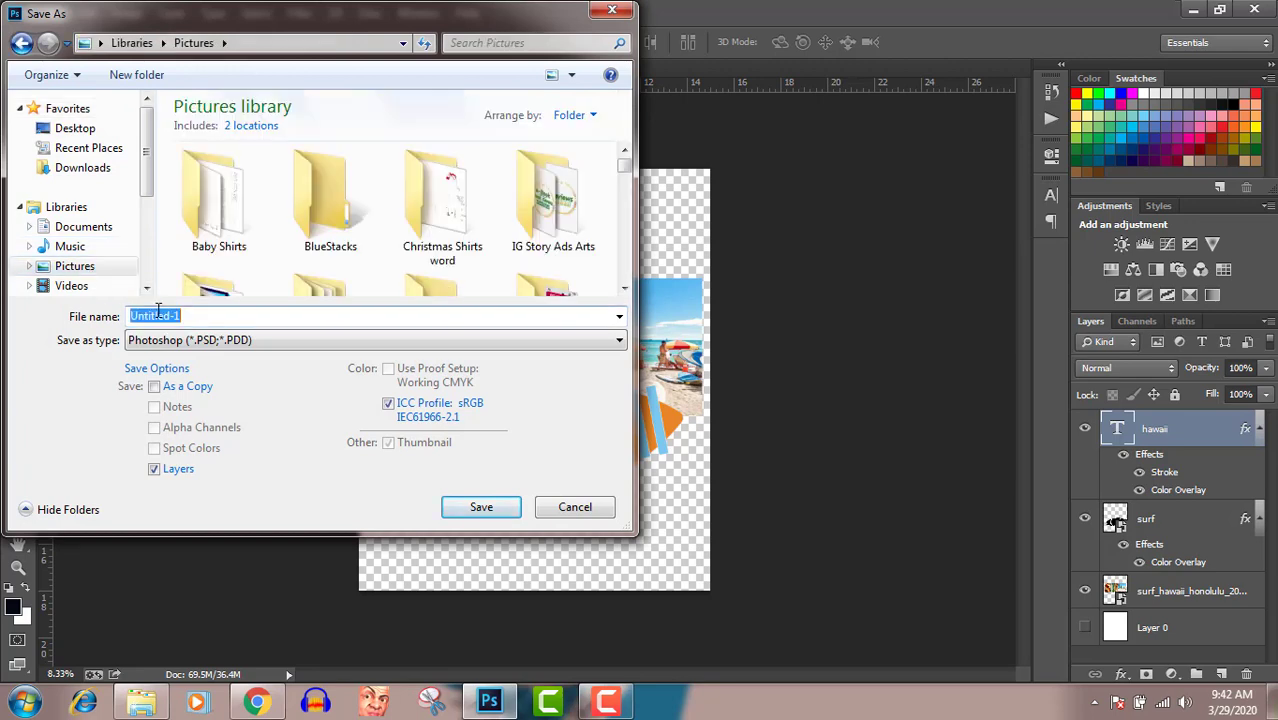
{"action": "type", "text": "H"}
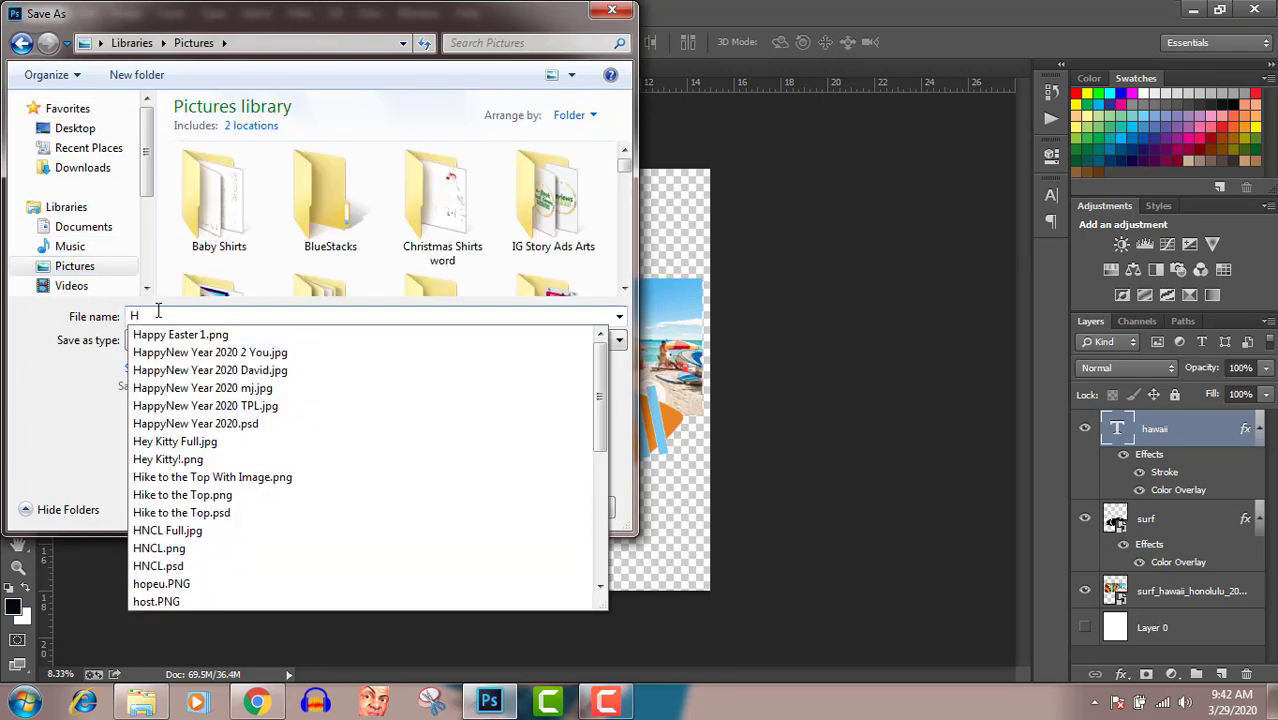
{"action": "type", "text": "ae"}
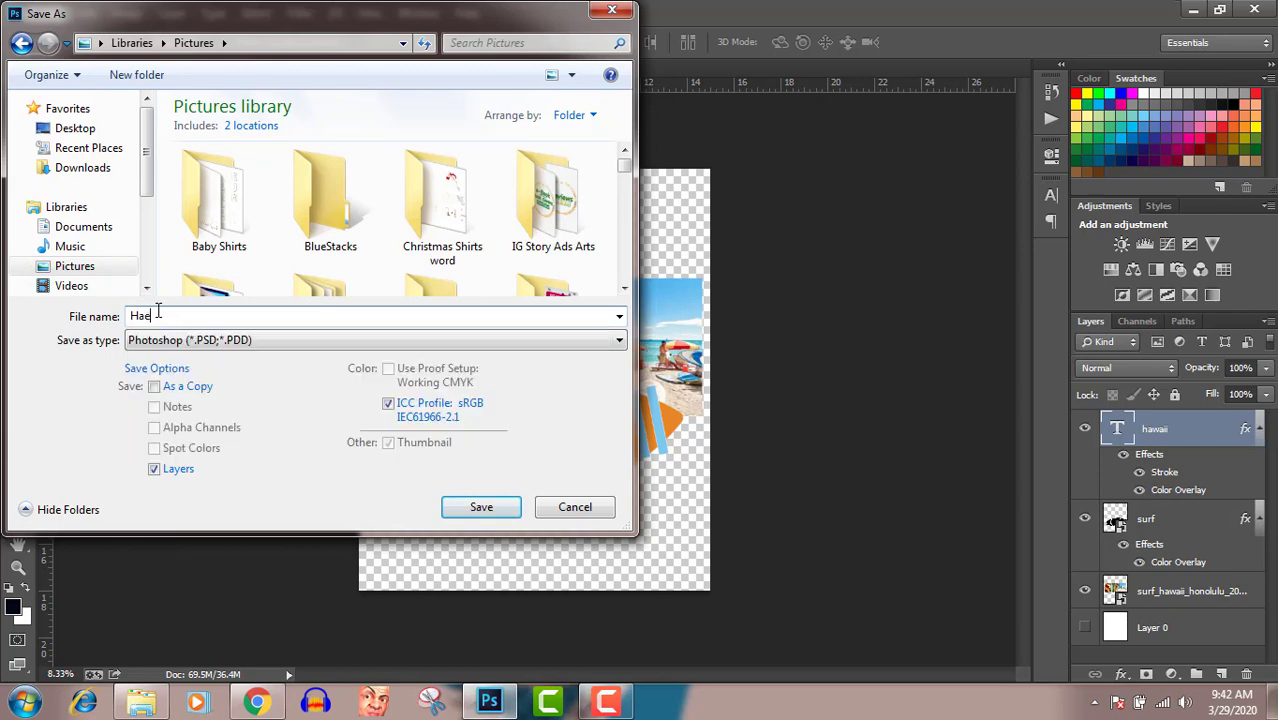
{"action": "key", "text": "BackSpace"}
{"action": "type", "text": "waii"}
Step: Save the design in PNG format with Smallest / Slow compression and no interlacing
{"action": "left_click", "coordinate": [190, 341]}
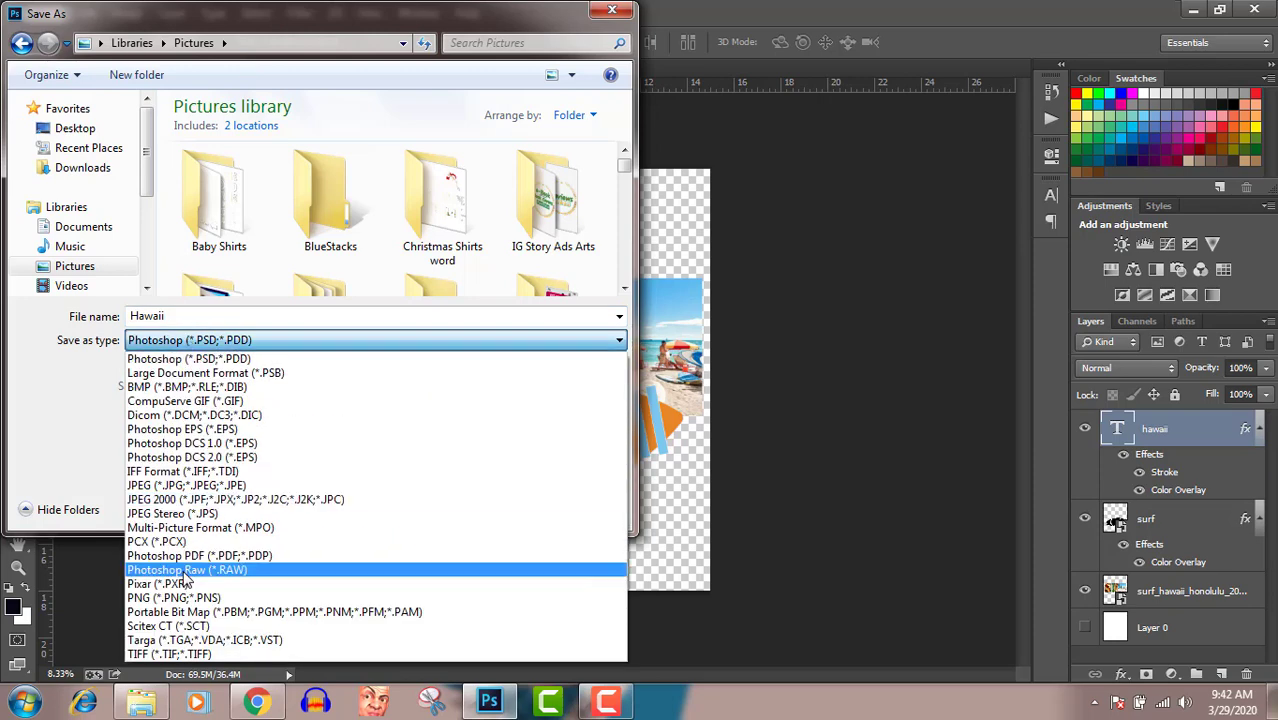
{"action": "left_click", "coordinate": [183, 597]}
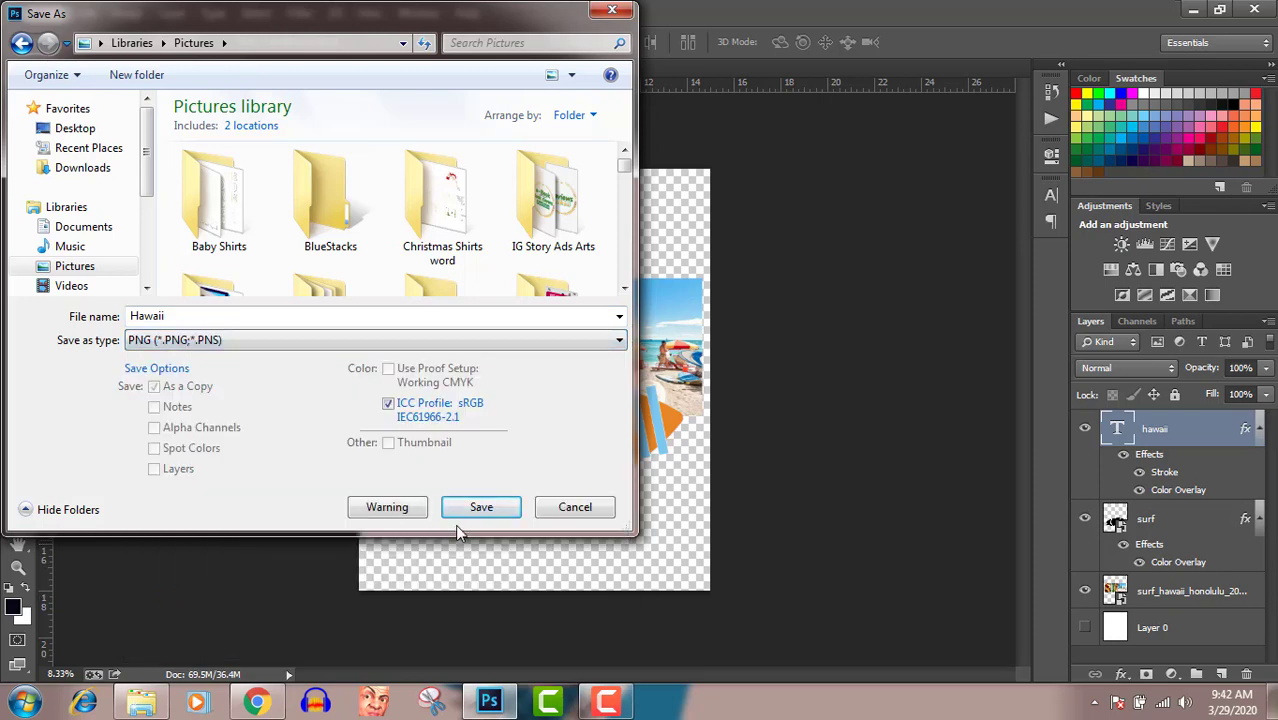
{"action": "left_click", "coordinate": [481, 510]}
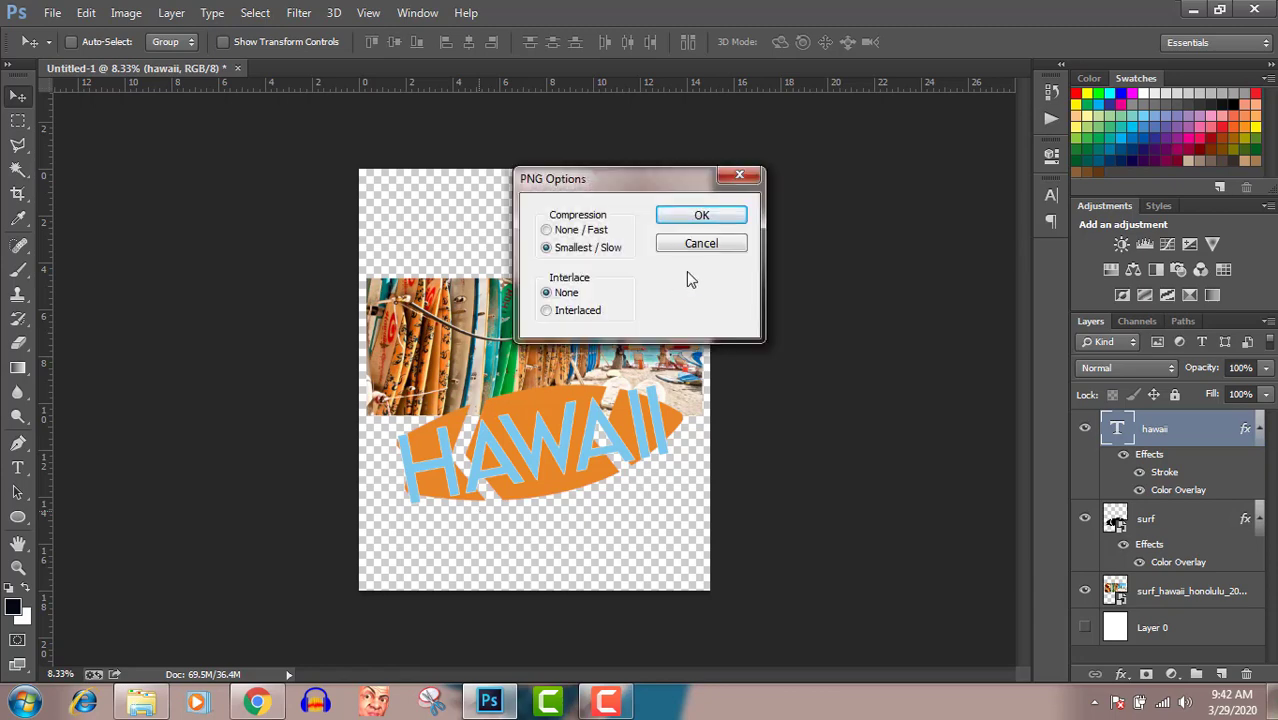
{"action": "left_click", "coordinate": [695, 213]}
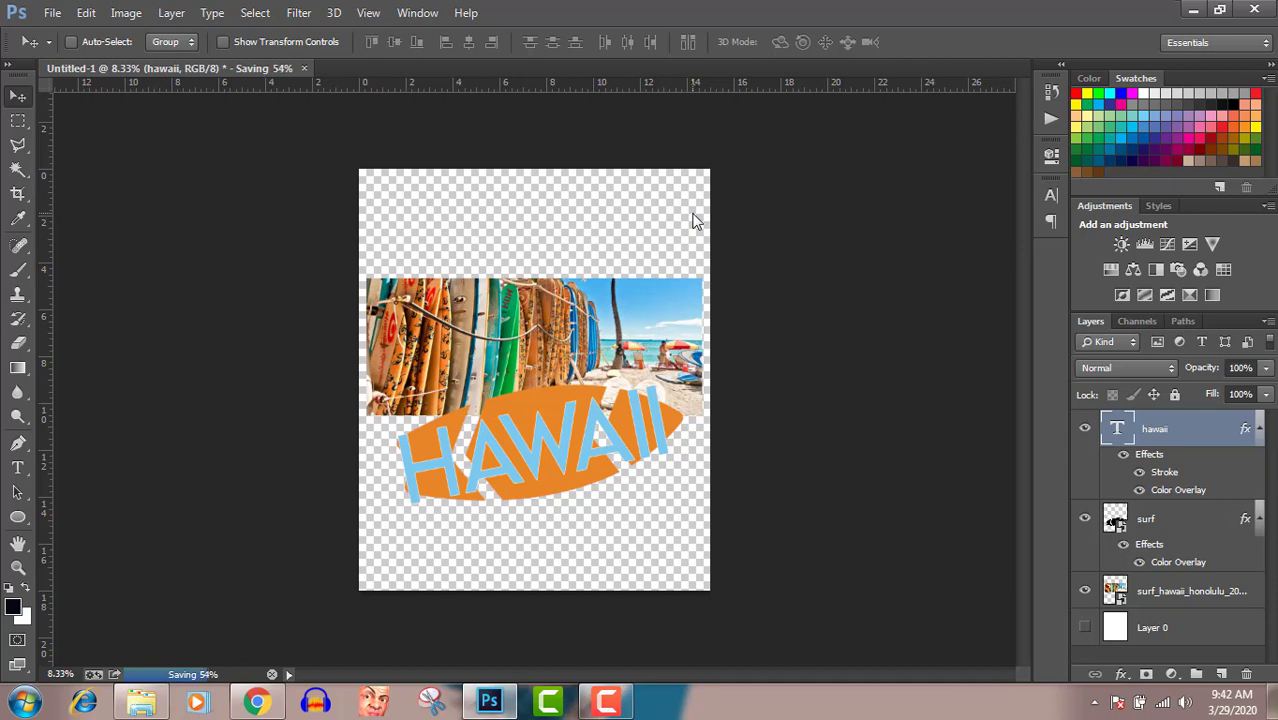
{"action": "left_click", "coordinate": [623, 710]}
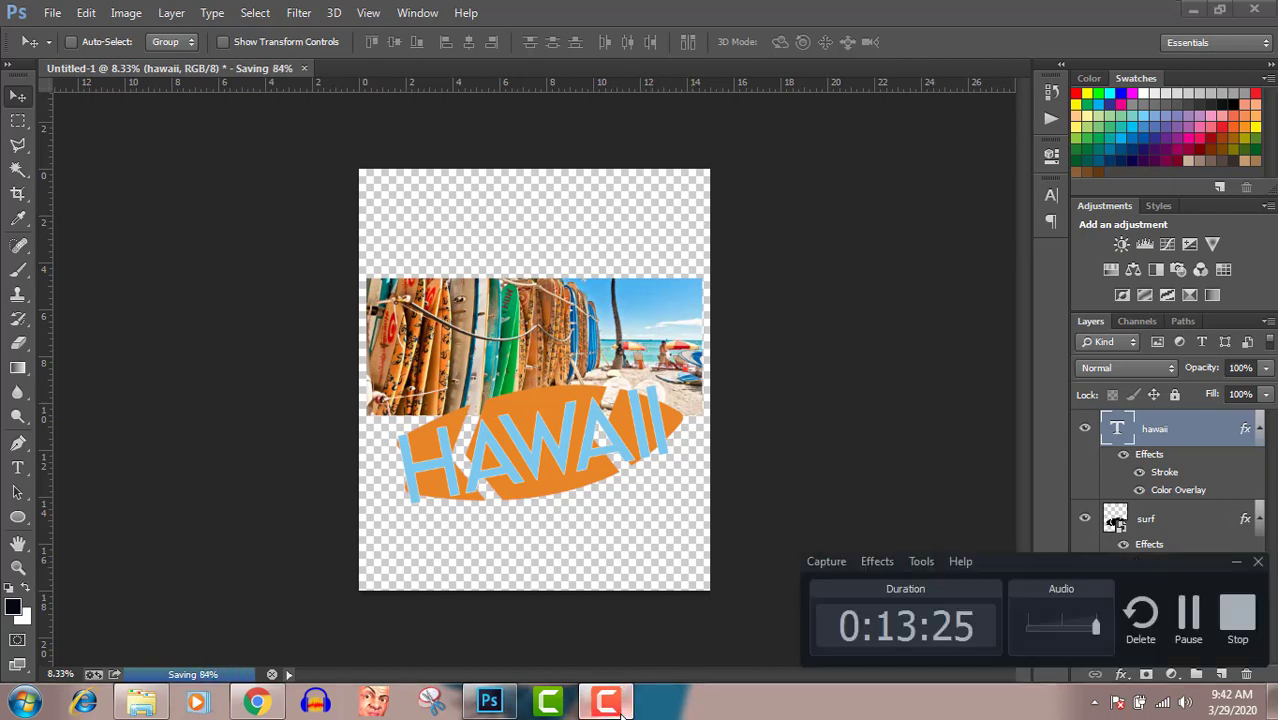
{"action": "left_click", "coordinate": [623, 710]}
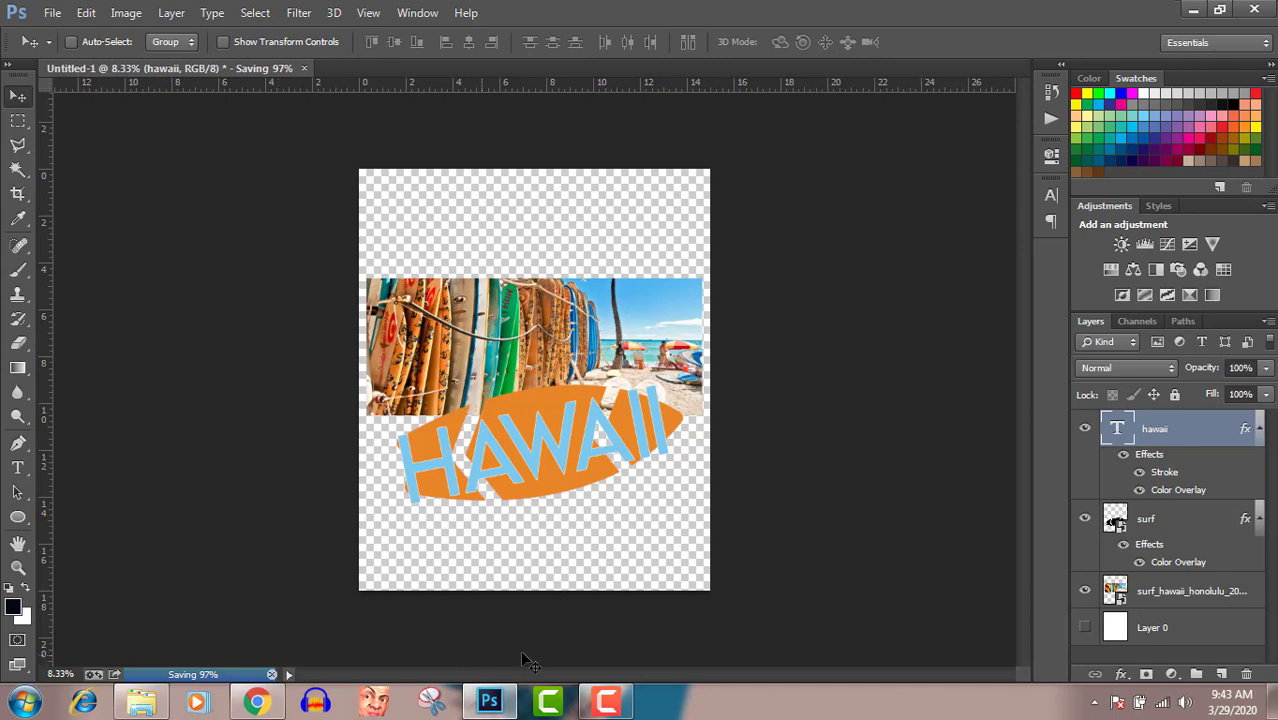
{"action": "mouse_move", "coordinate": [606, 703]}
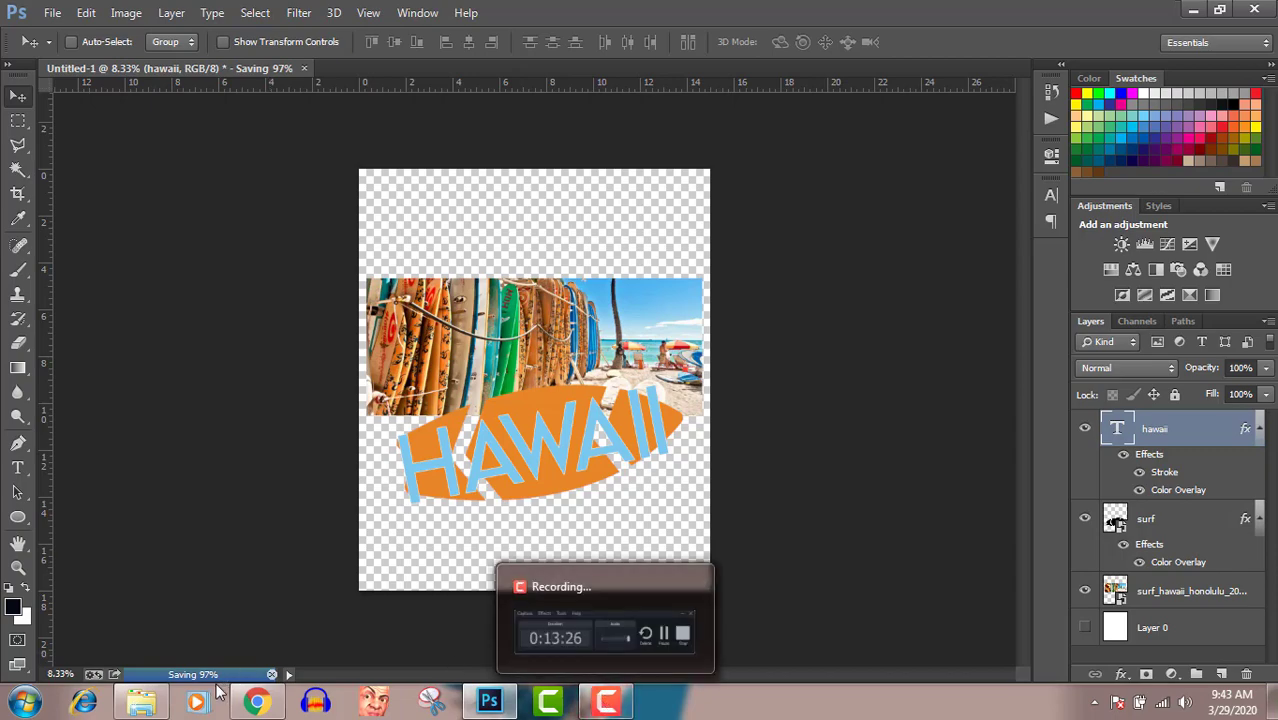
{"action": "mouse_move", "coordinate": [594, 620]}
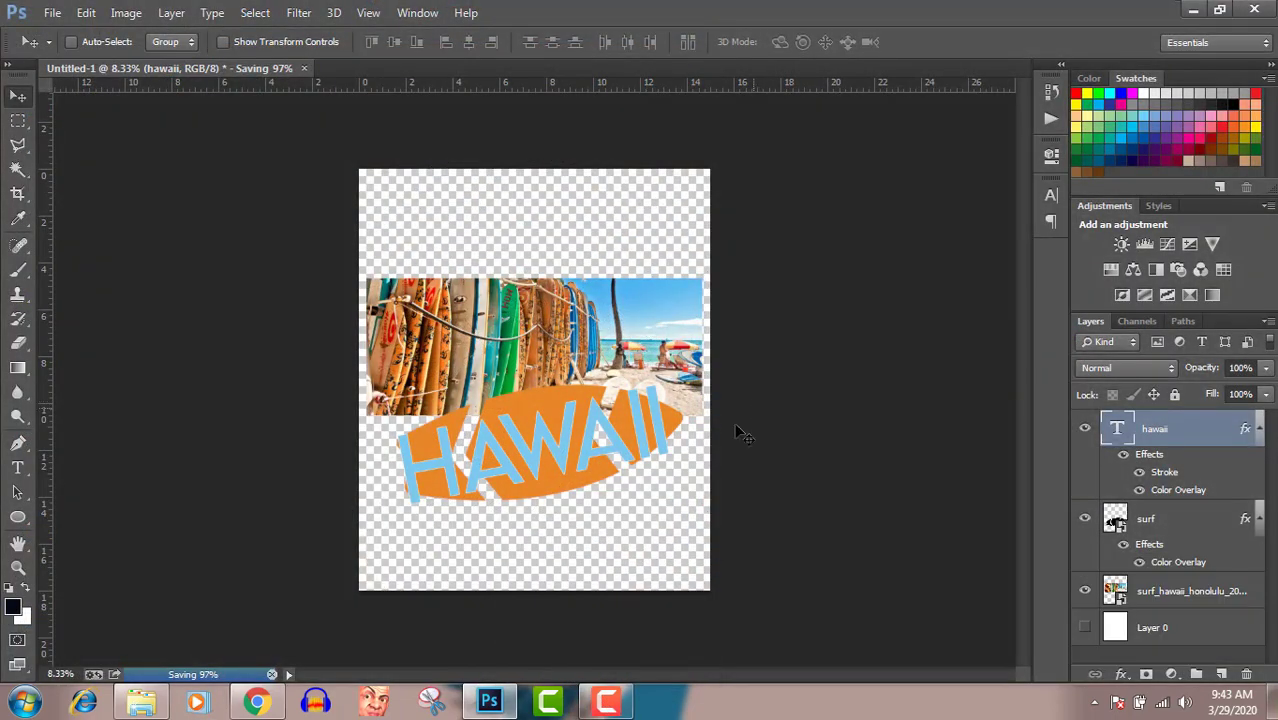
Step: Open the "New tshirt mockup on hunger" PSD from the MOckUps folder in the Pictures library
{"action": "left_click", "coordinate": [143, 704]}
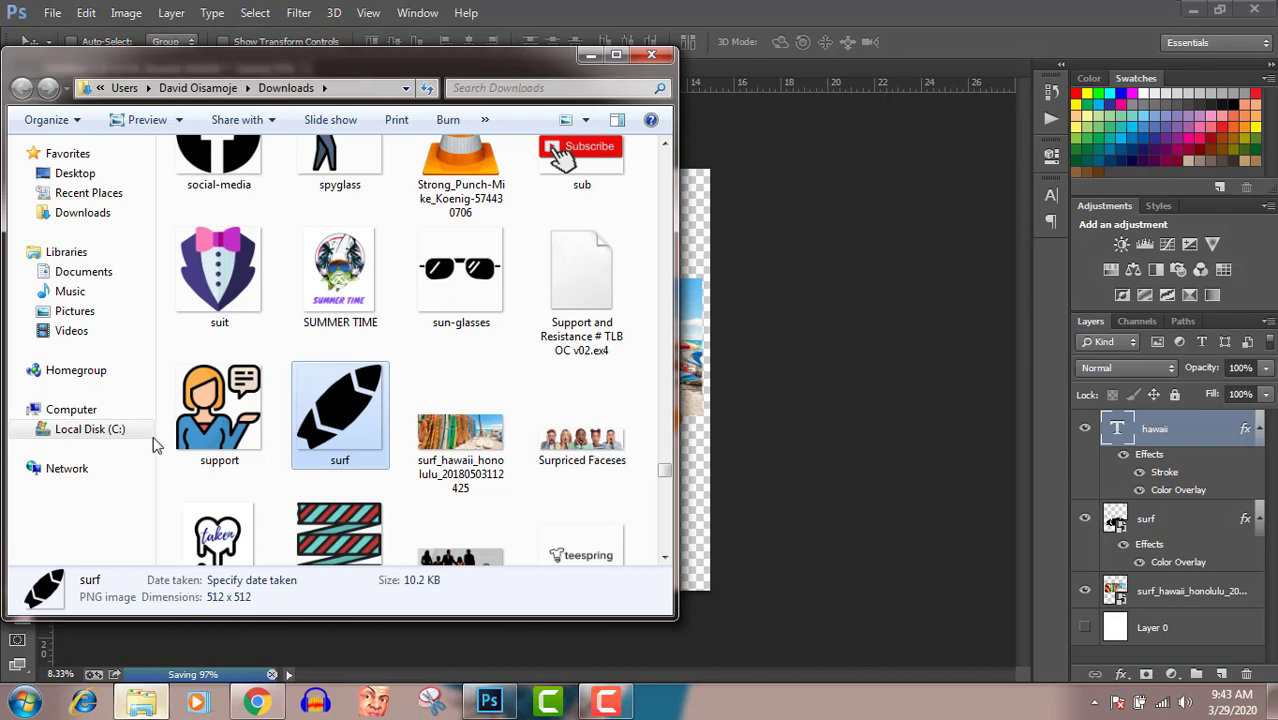
{"action": "left_click", "coordinate": [92, 314]}
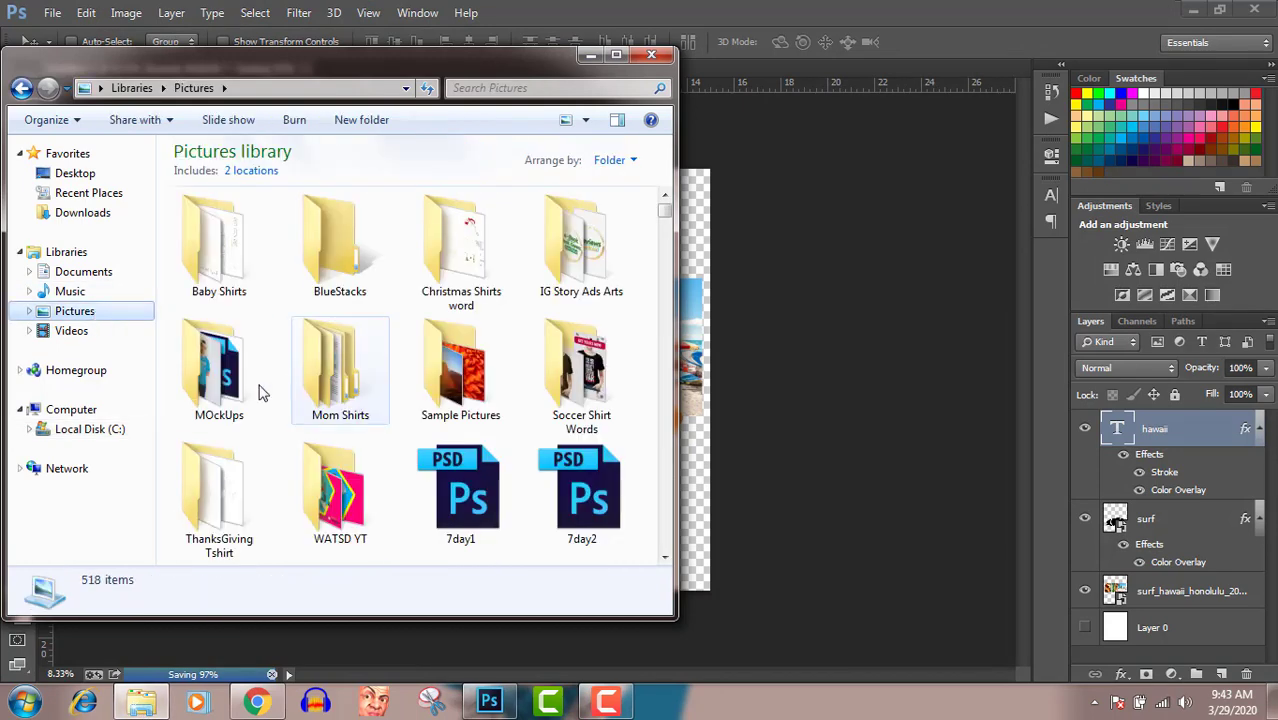
{"action": "left_click", "coordinate": [228, 388]}
{"action": "double_click", "coordinate": [228, 388]}
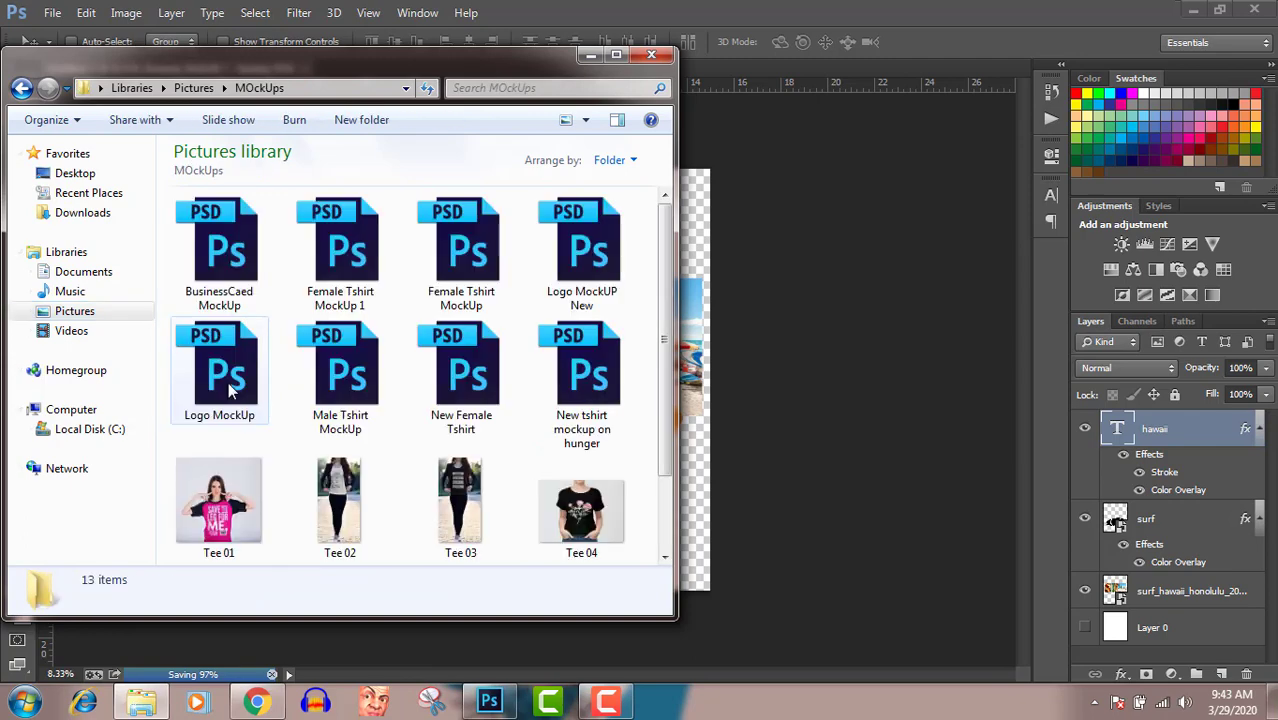
{"action": "left_click", "coordinate": [602, 396]}
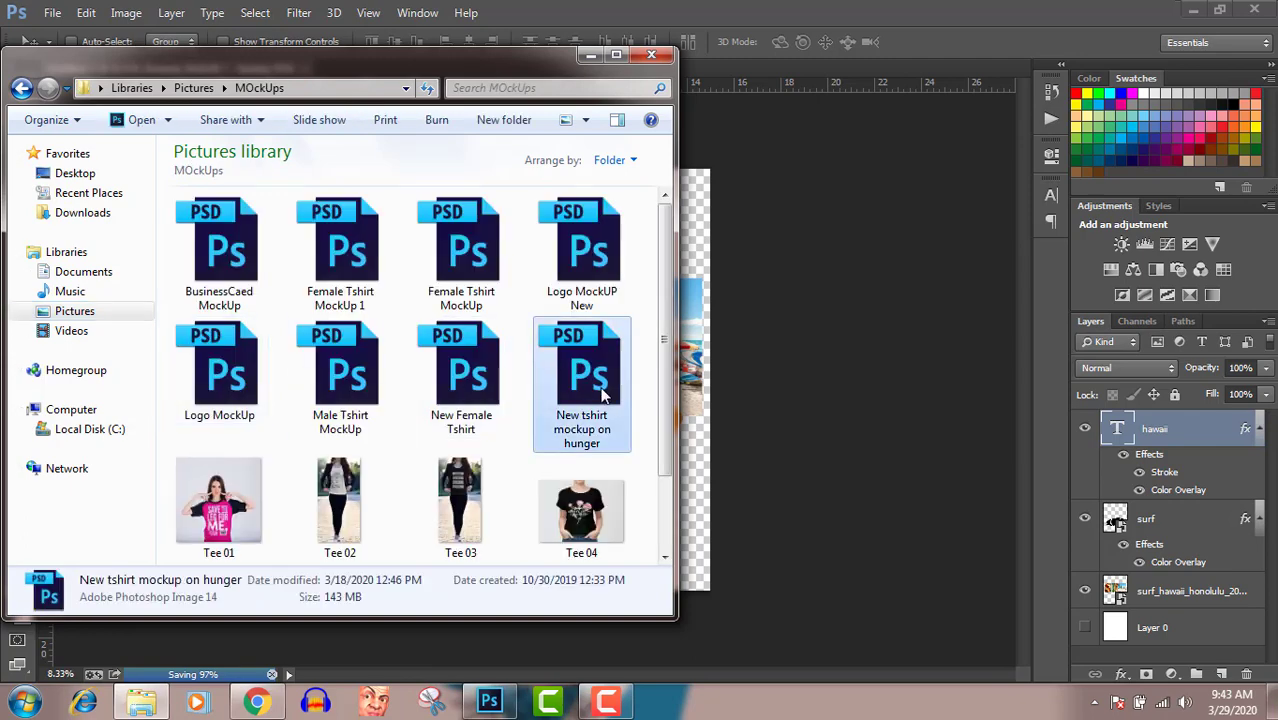
{"action": "double_click", "coordinate": [602, 396]}
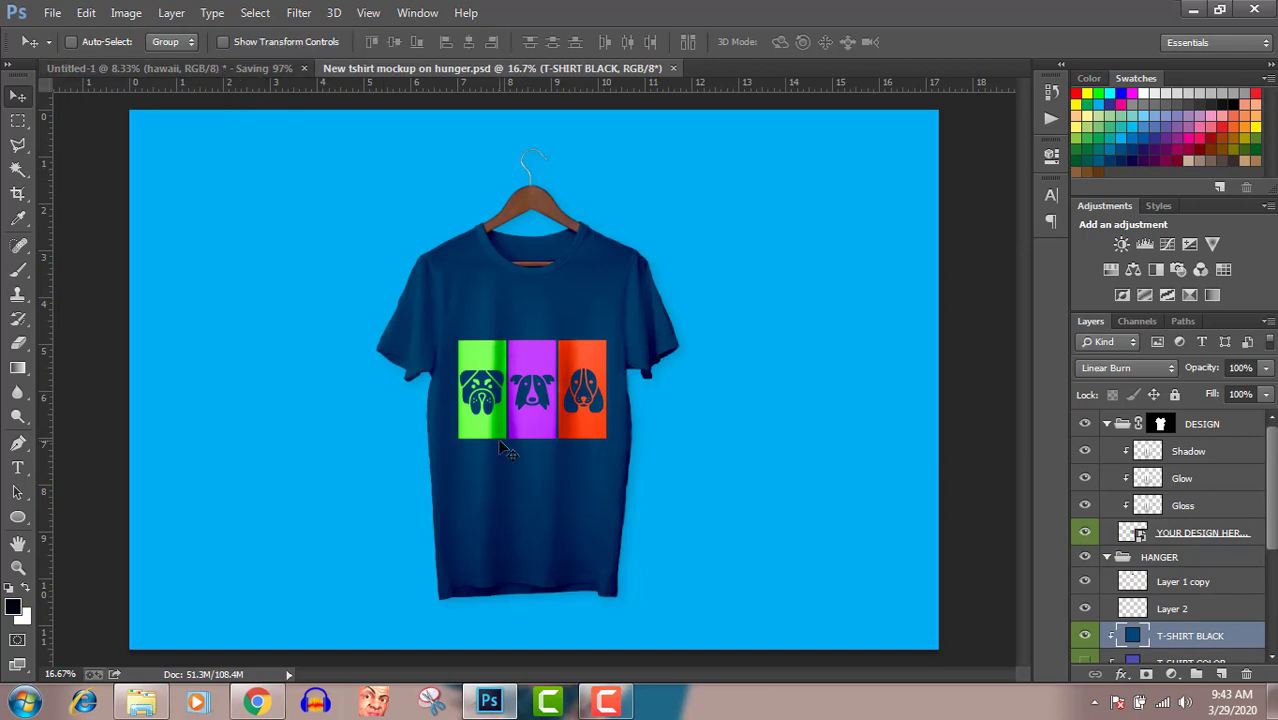
{"action": "left_click", "coordinate": [607, 702]}
{"action": "left_click", "coordinate": [1186, 626]}
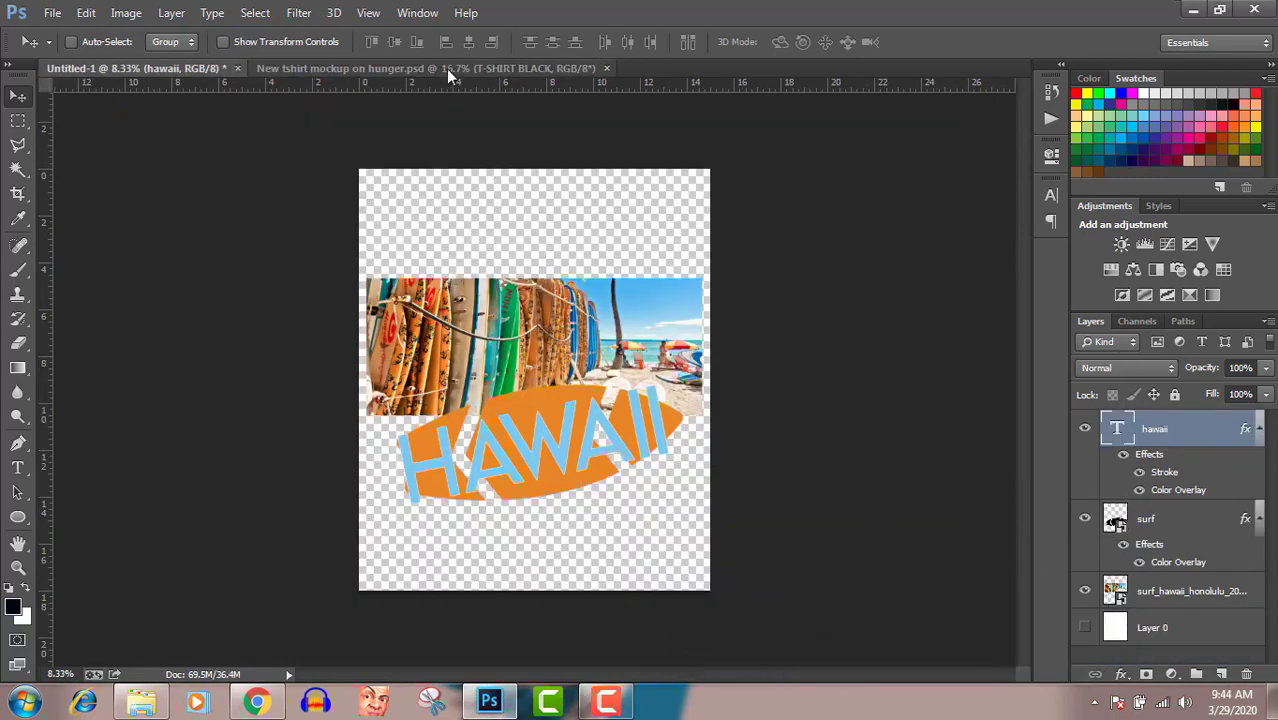
Step: Open the T-shirt mockup's YOUR DESIGN HERE smart object and delete its dg c and Bali layers
{"action": "left_click", "coordinate": [446, 68]}
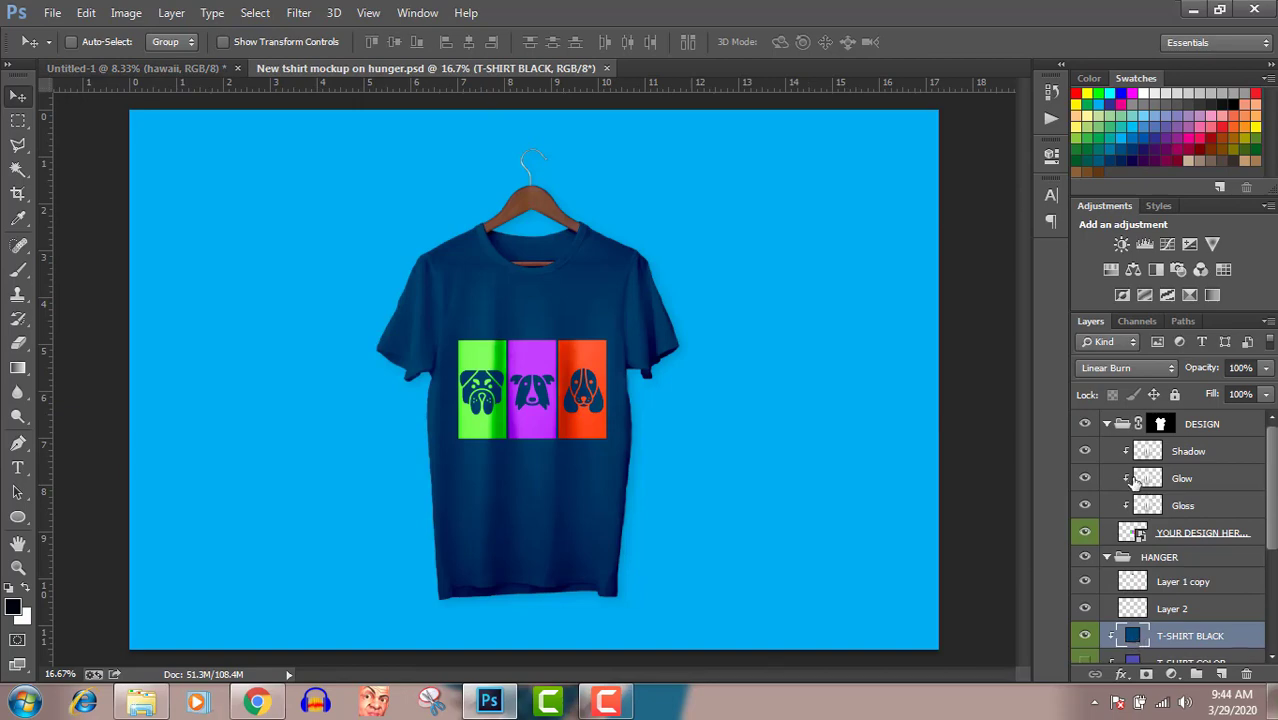
{"action": "left_click", "coordinate": [1133, 532]}
{"action": "double_click", "coordinate": [1133, 532]}
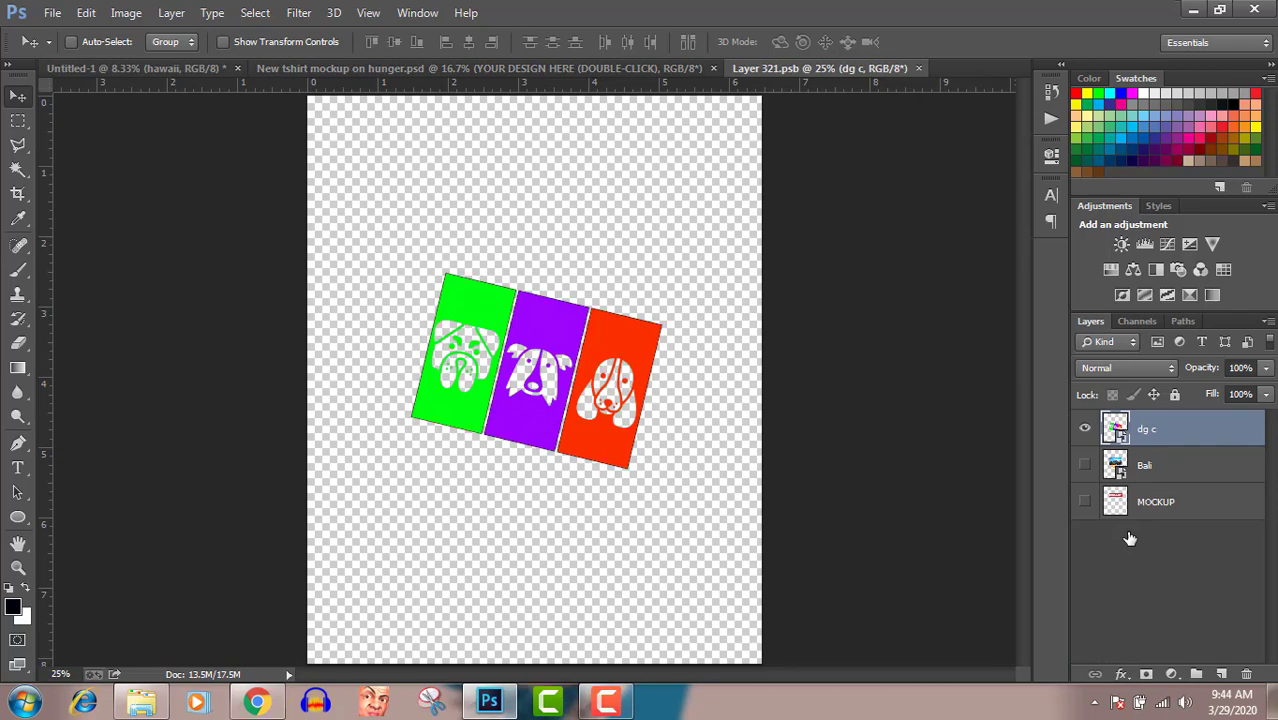
{"action": "key", "text": "Delete"}
{"action": "key", "text": "Delete"}
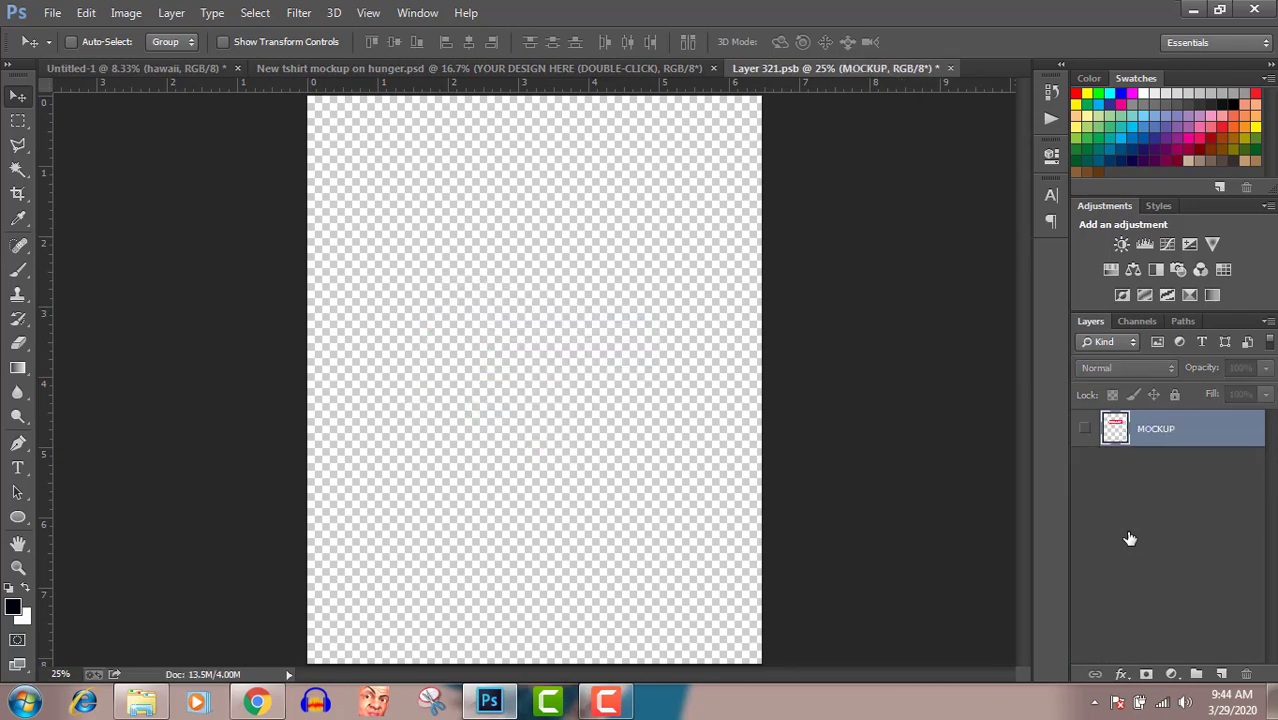
Step: Place the Hawaii PNG from the Pictures library into the smart object document and scale it to about 26.8%
{"action": "left_click", "coordinate": [140, 703]}
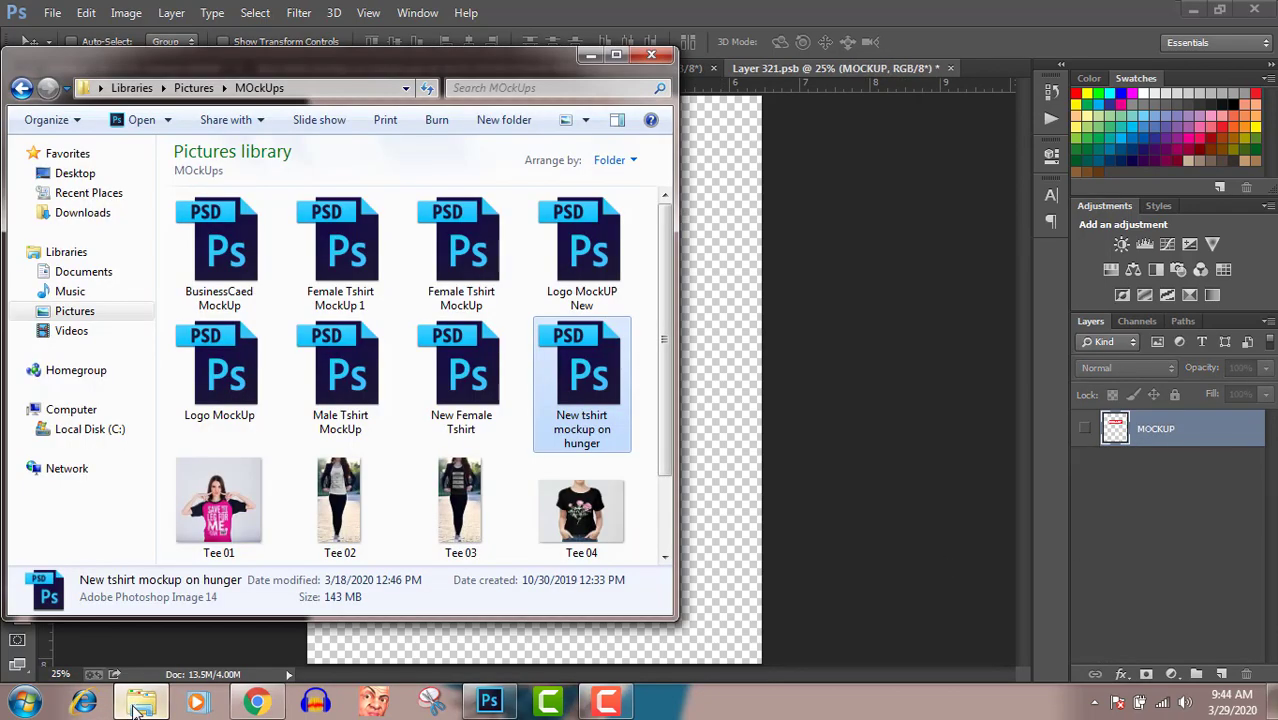
{"action": "left_click", "coordinate": [72, 314]}
{"action": "left_click", "coordinate": [355, 375]}
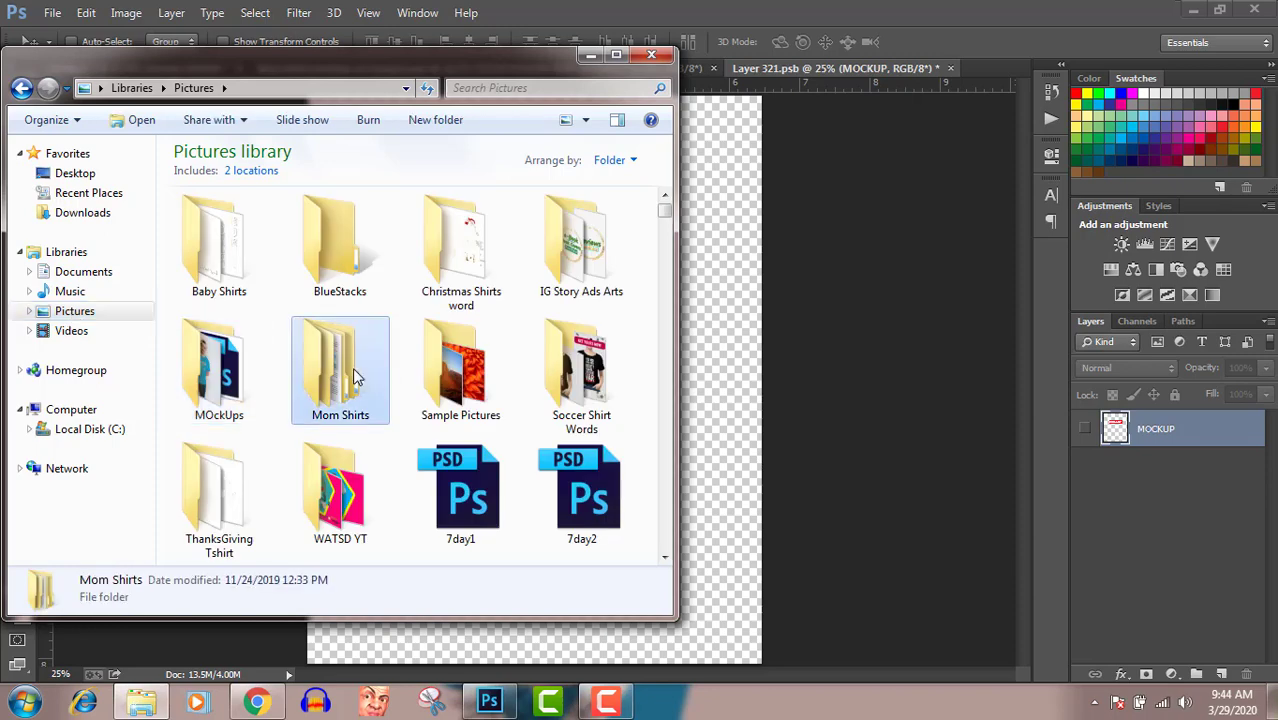
{"action": "key", "text": "h"}
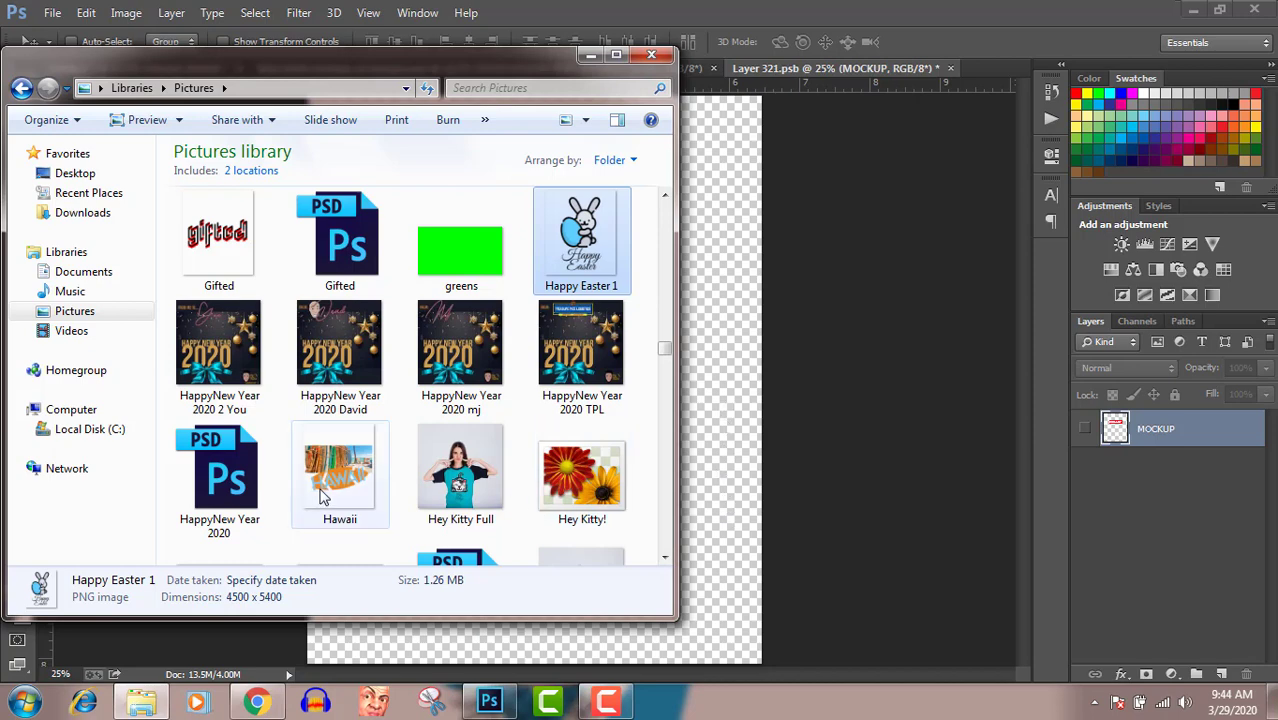
{"action": "left_click_drag", "start_coordinate": [328, 480], "coordinate": [712, 477]}
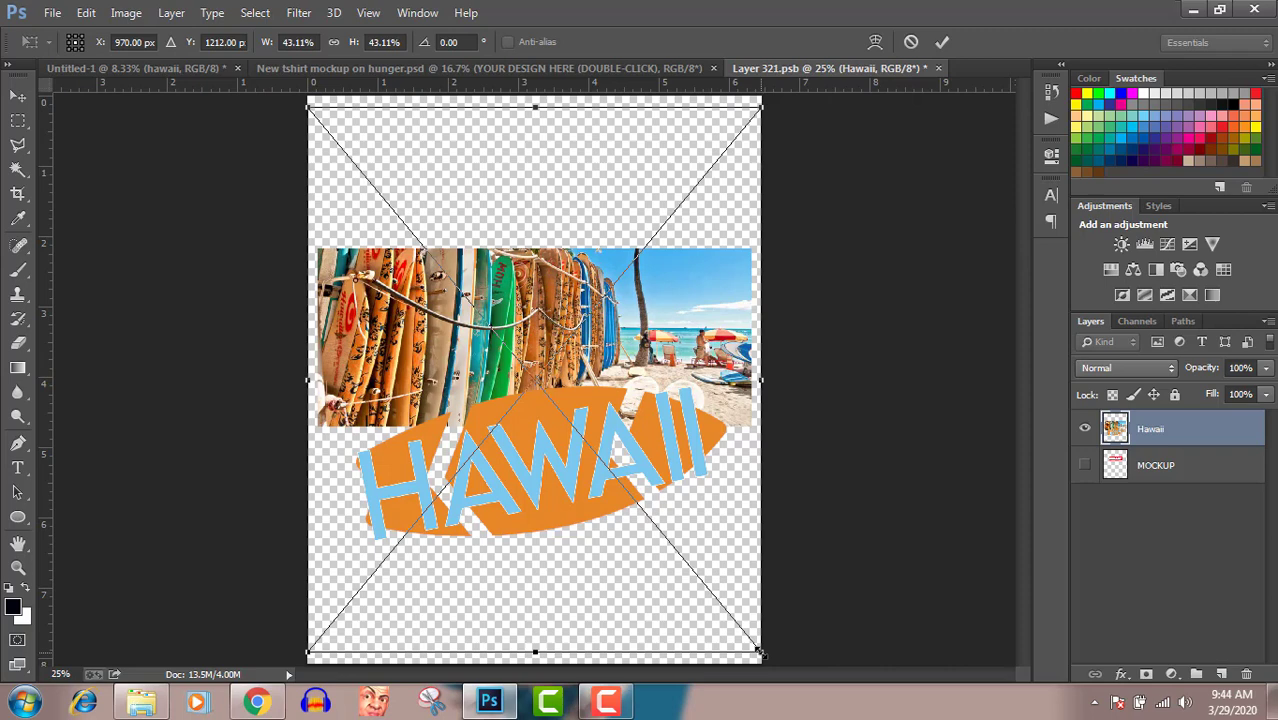
{"action": "left_click_drag", "start_coordinate": [760, 652], "coordinate": [684, 540]}
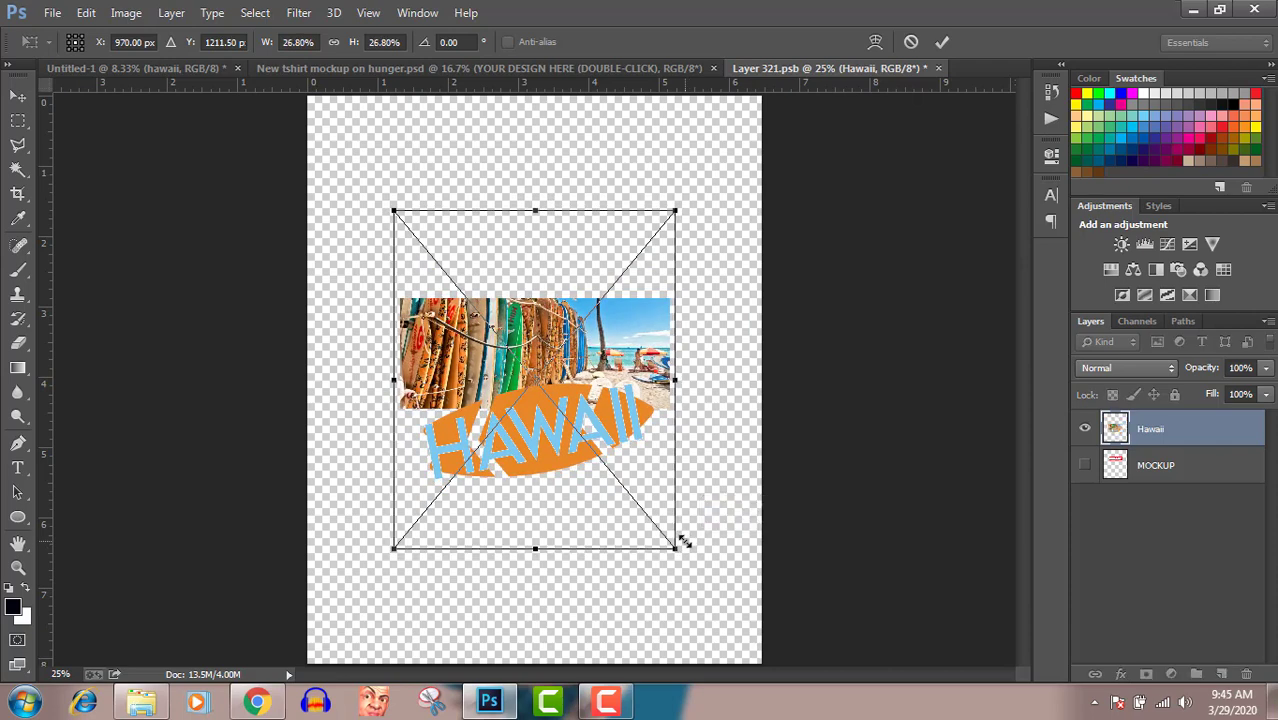
{"action": "key", "text": "Return"}
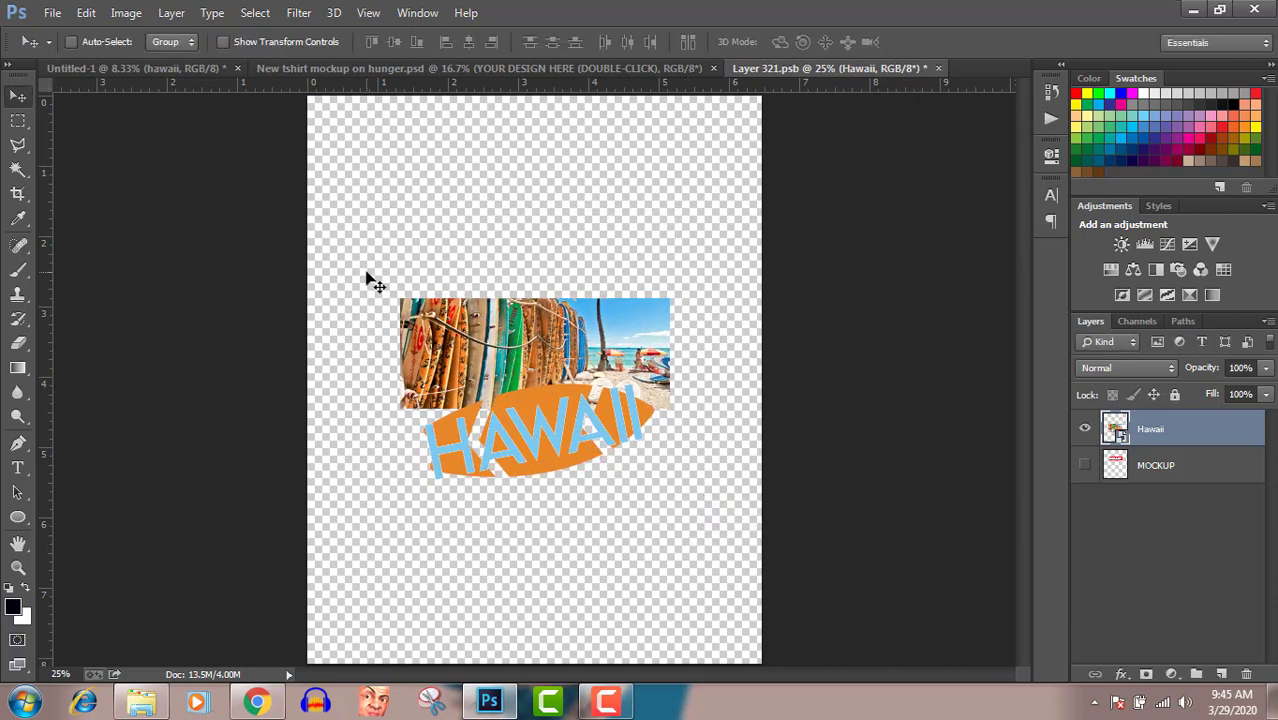
{"action": "left_click", "coordinate": [52, 13]}
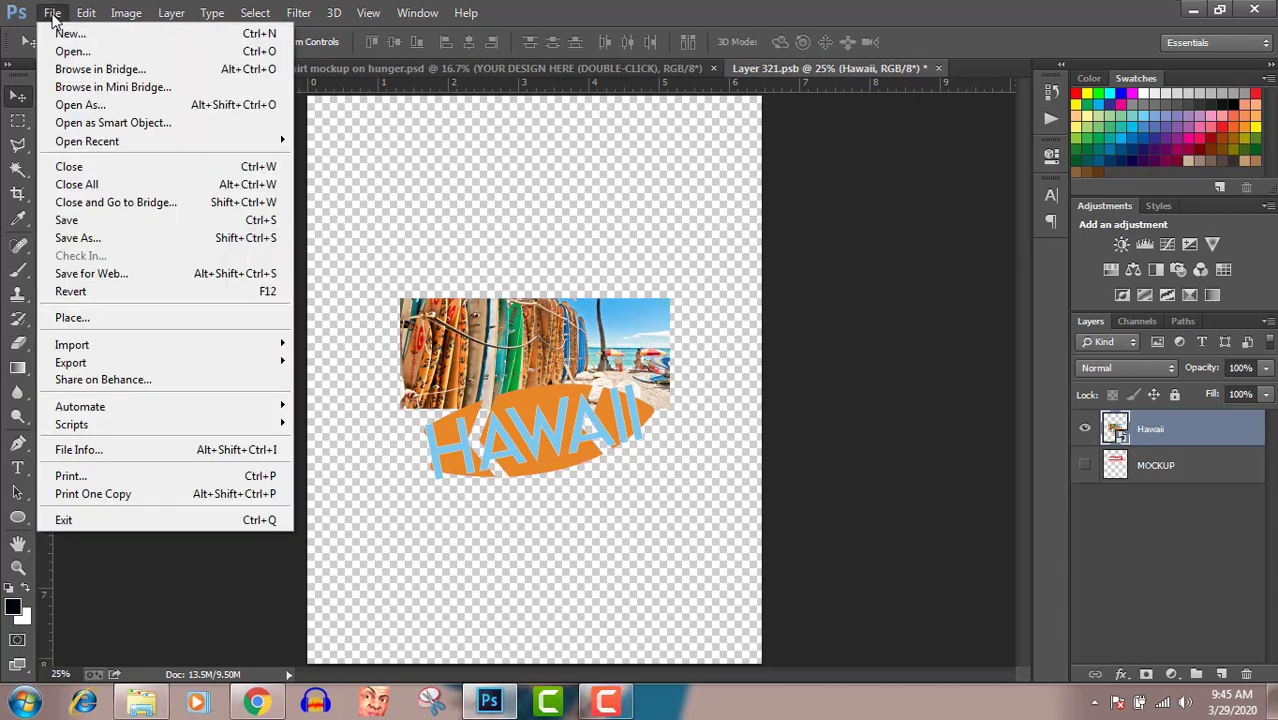
{"action": "left_click", "coordinate": [99, 240]}
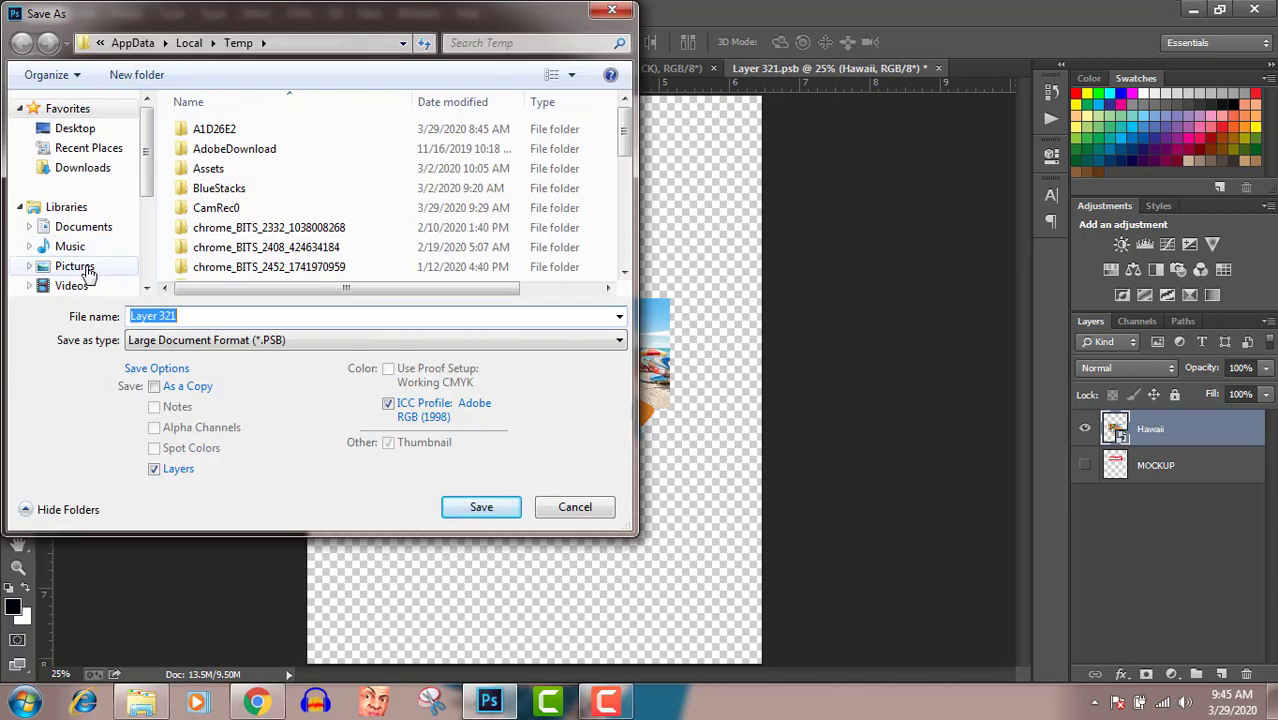
{"action": "left_click", "coordinate": [75, 266]}
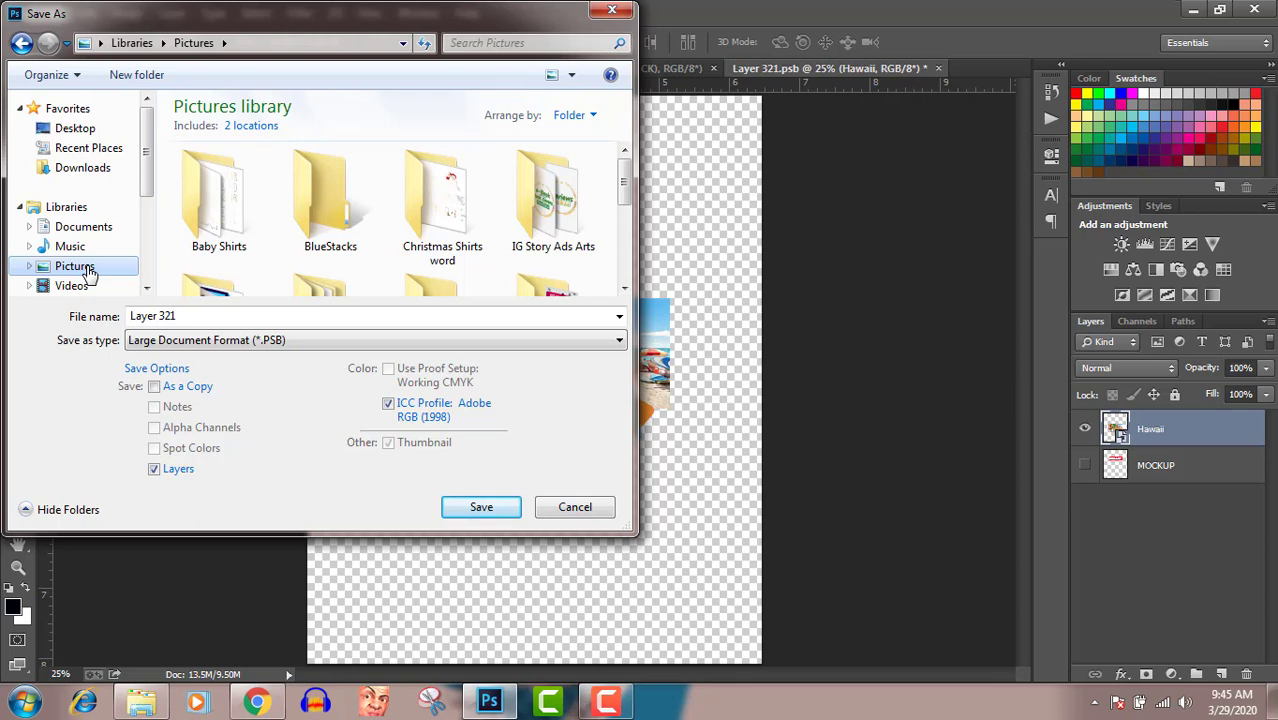
{"action": "left_click", "coordinate": [613, 13]}
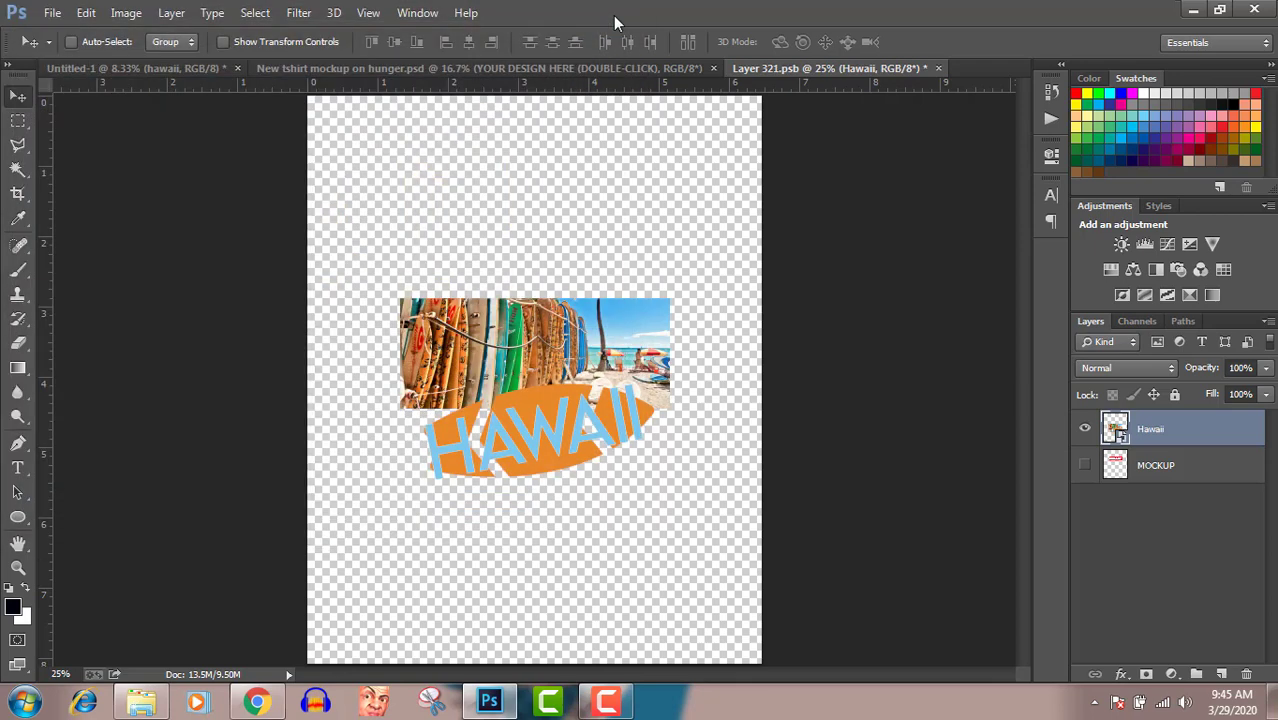
Step: Save the Layer 321 smart object and return to the T-shirt mockup document to check the design
{"action": "left_click", "coordinate": [52, 13]}
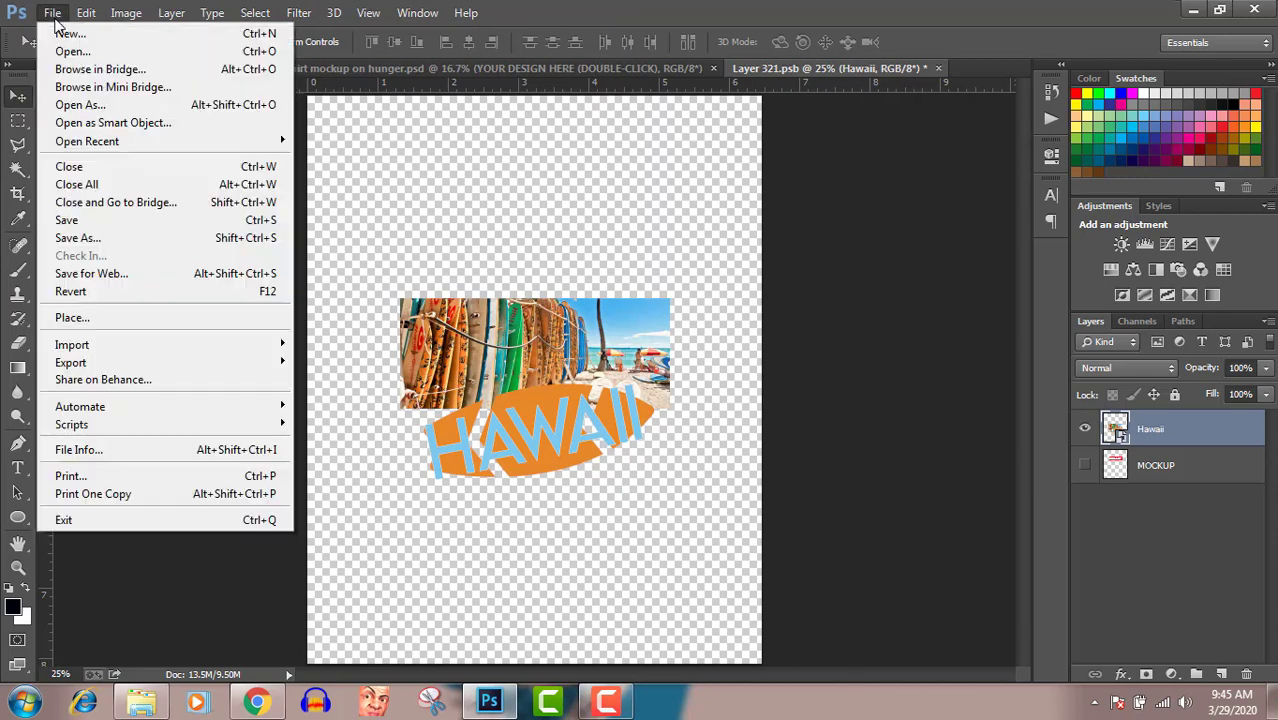
{"action": "left_click", "coordinate": [82, 224]}
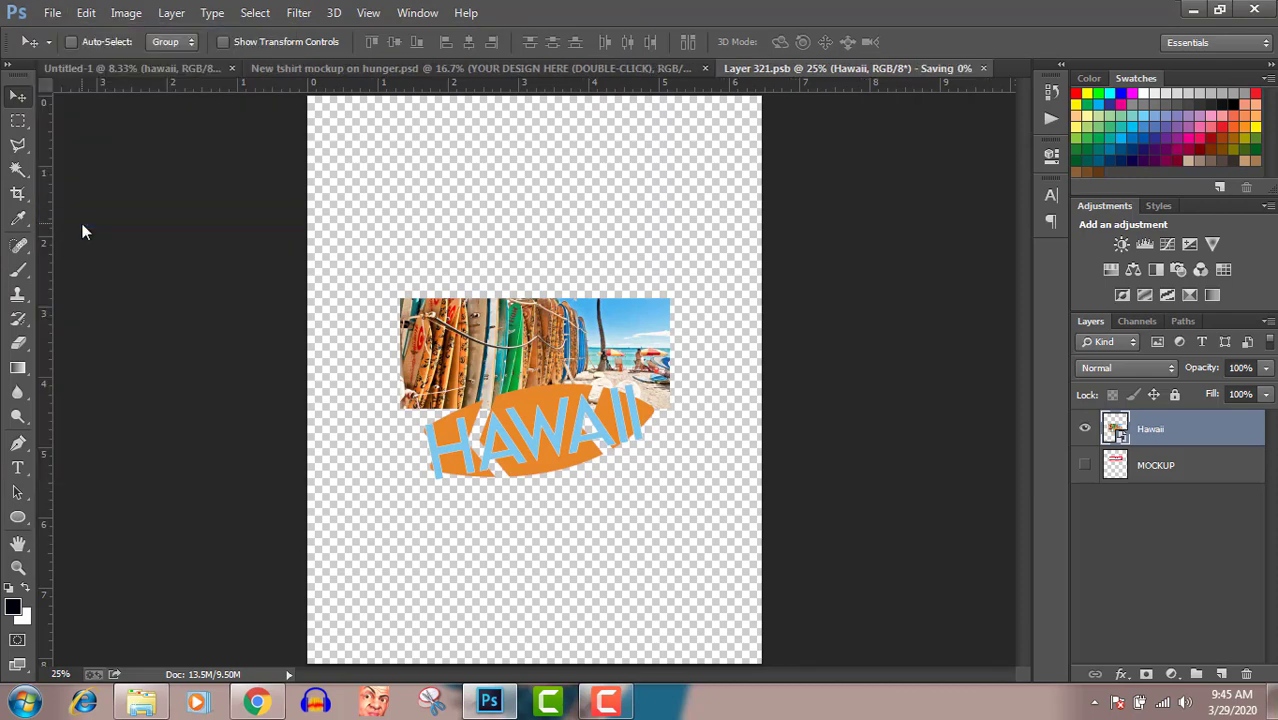
{"action": "left_click", "coordinate": [545, 70]}
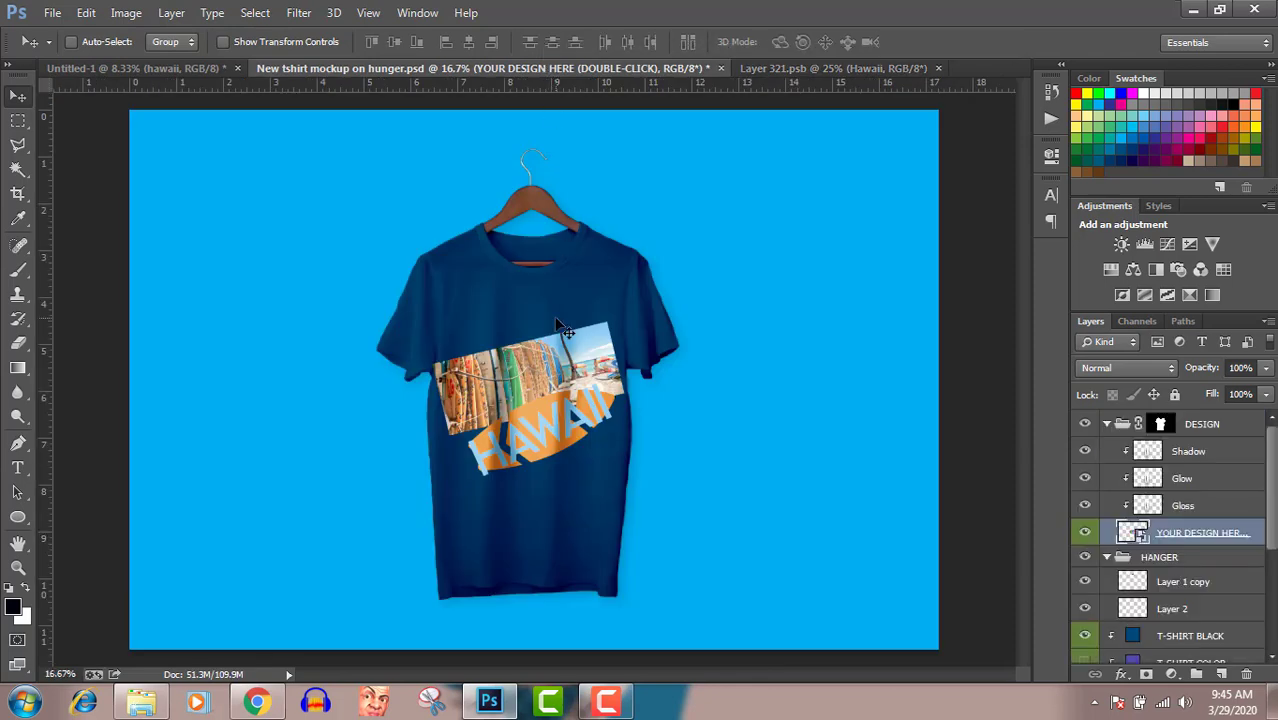
Step: Scale the Hawaii layer in the smart object down to about 22.3%, then save it to update the T-shirt mockup
{"action": "left_click", "coordinate": [799, 71]}
{"action": "key", "text": "ctrl+t"}
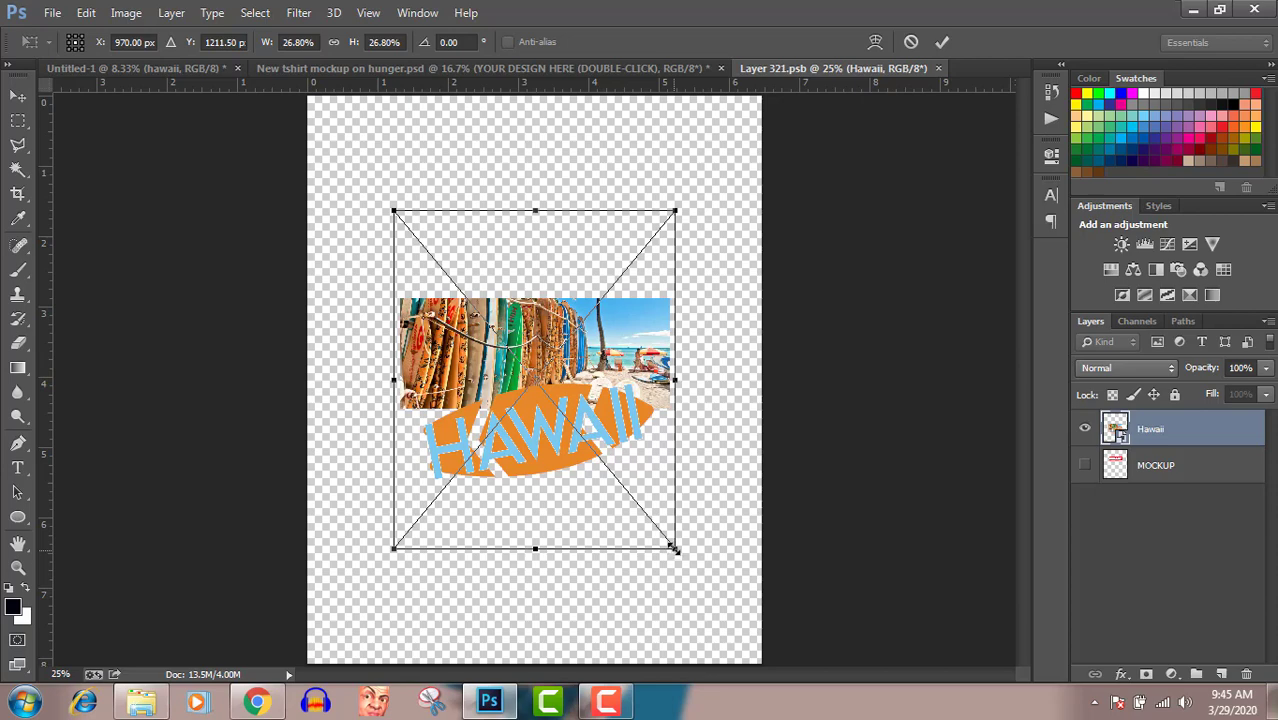
{"action": "left_click_drag", "start_coordinate": [674, 550], "coordinate": [653, 519]}
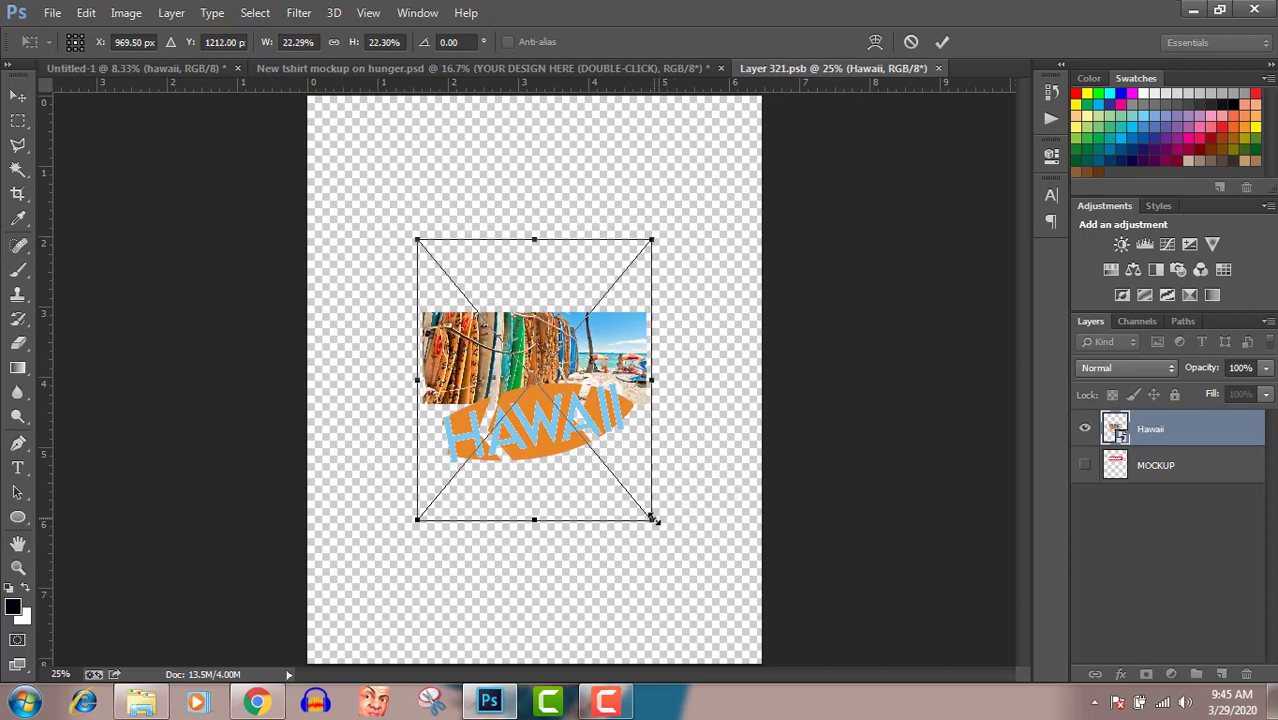
{"action": "key", "text": "Return"}
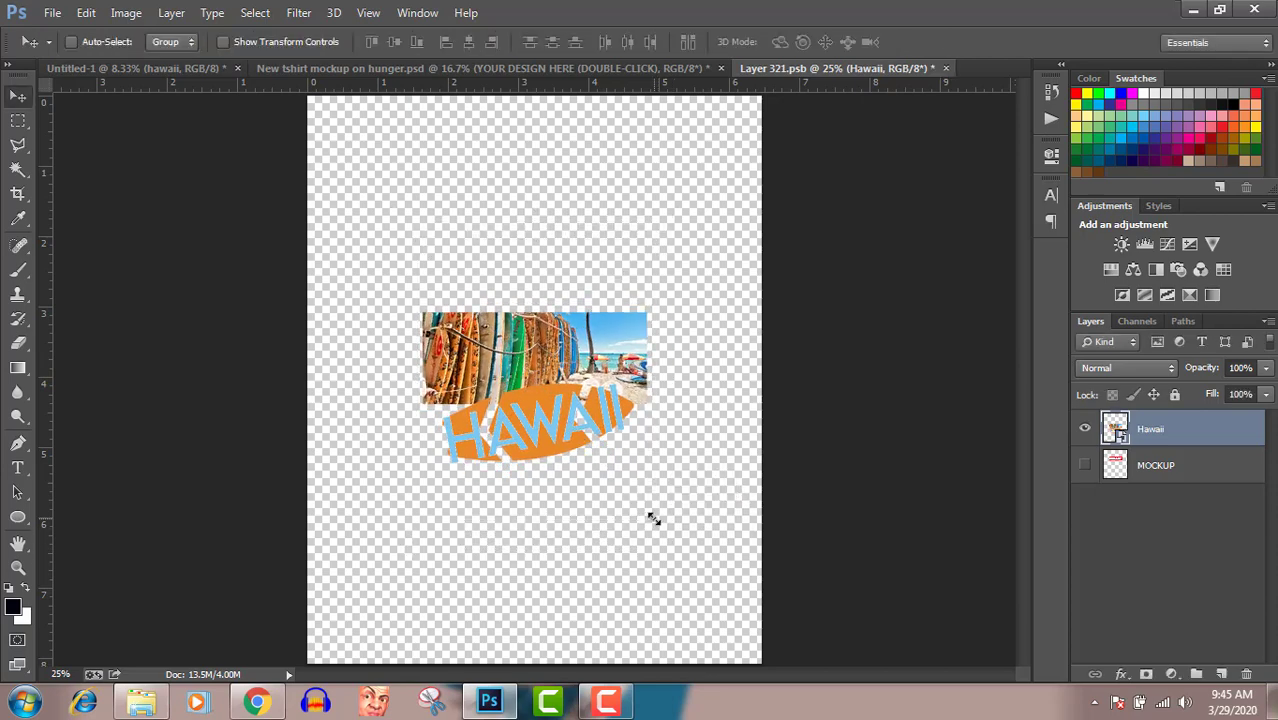
{"action": "left_click", "coordinate": [52, 13]}
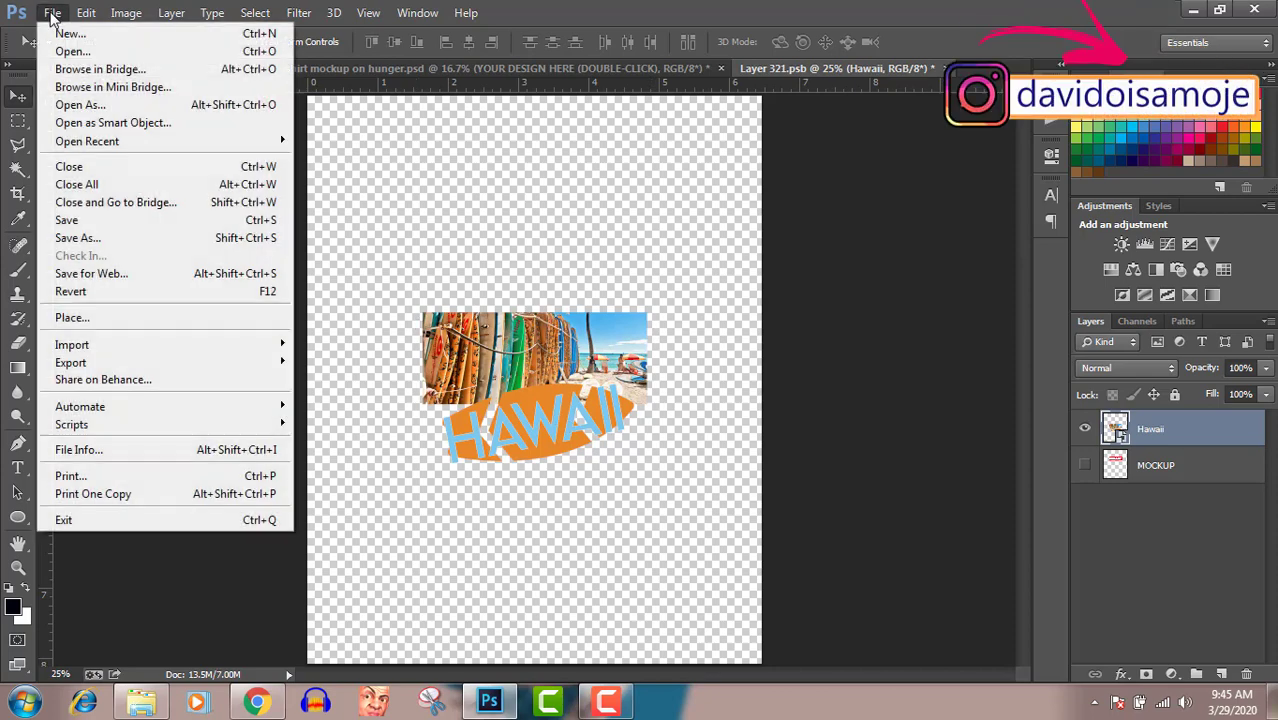
{"action": "left_click", "coordinate": [79, 218]}
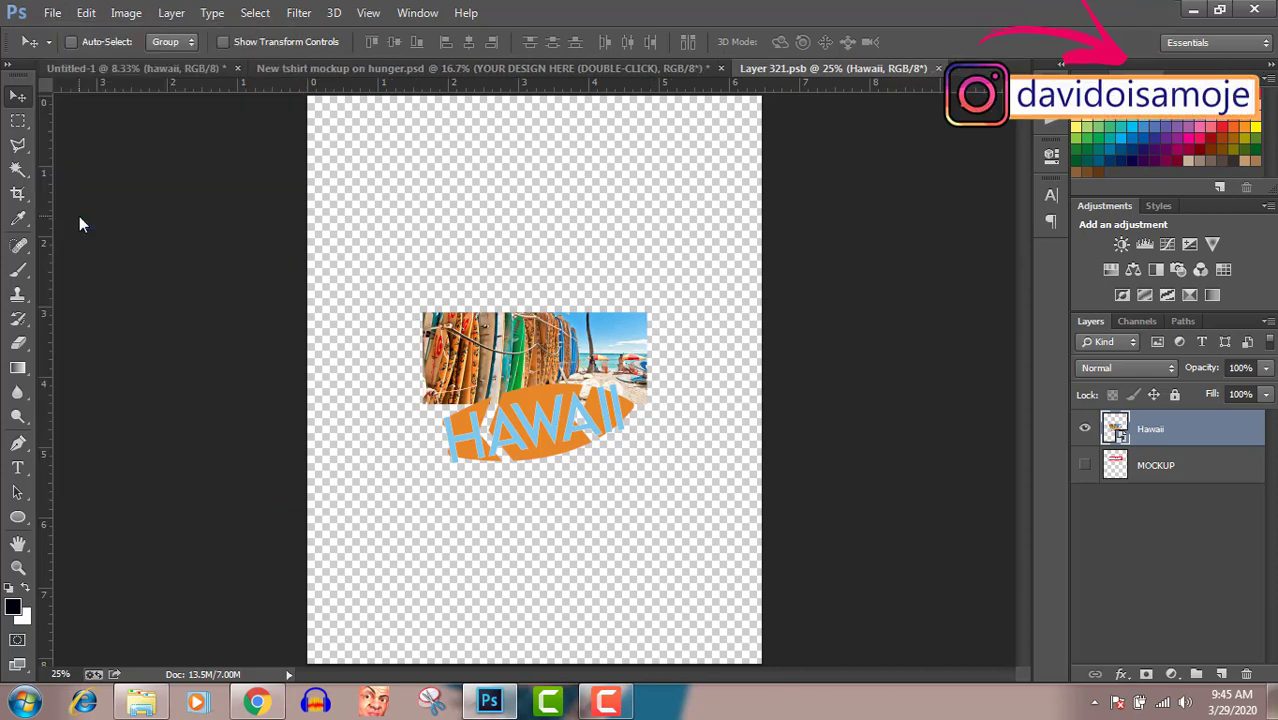
{"action": "left_click", "coordinate": [562, 70]}
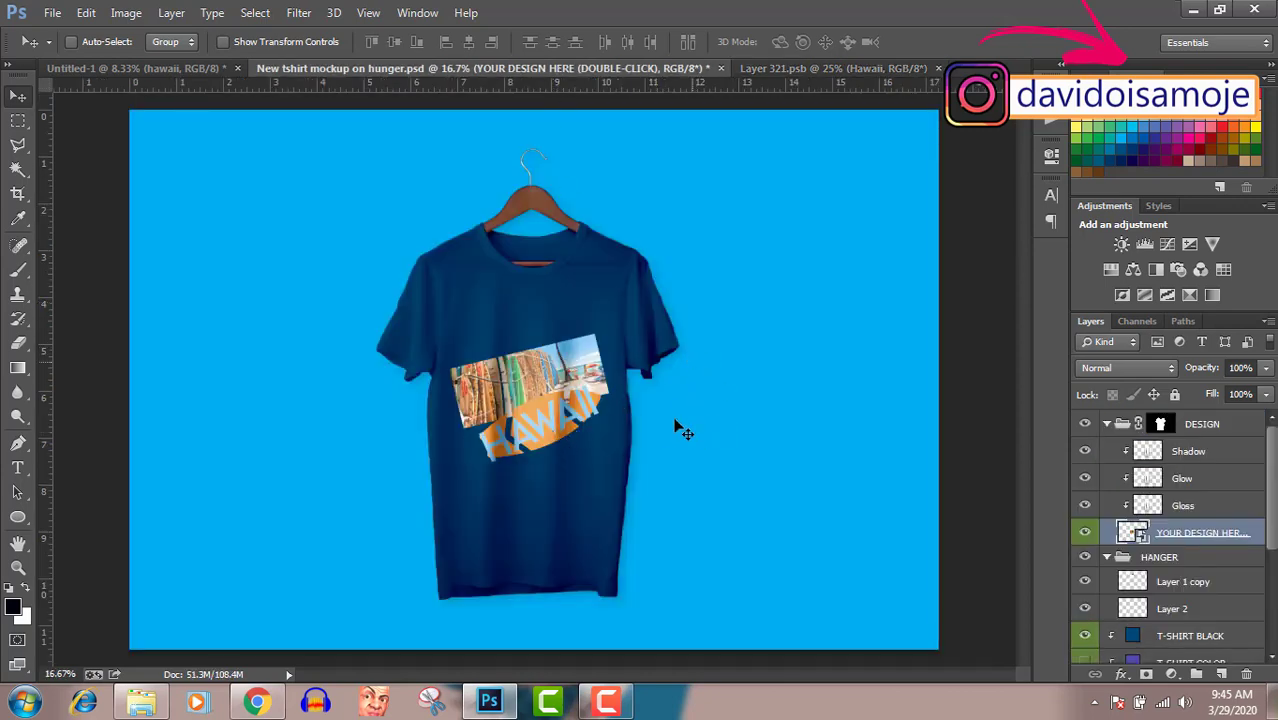
Step: Hide the mockup's T-SHIRT BLACK layer and toggle the T-SHIRT COLOR layer on and off to compare shirt colours
{"action": "left_click", "coordinate": [1086, 636]}
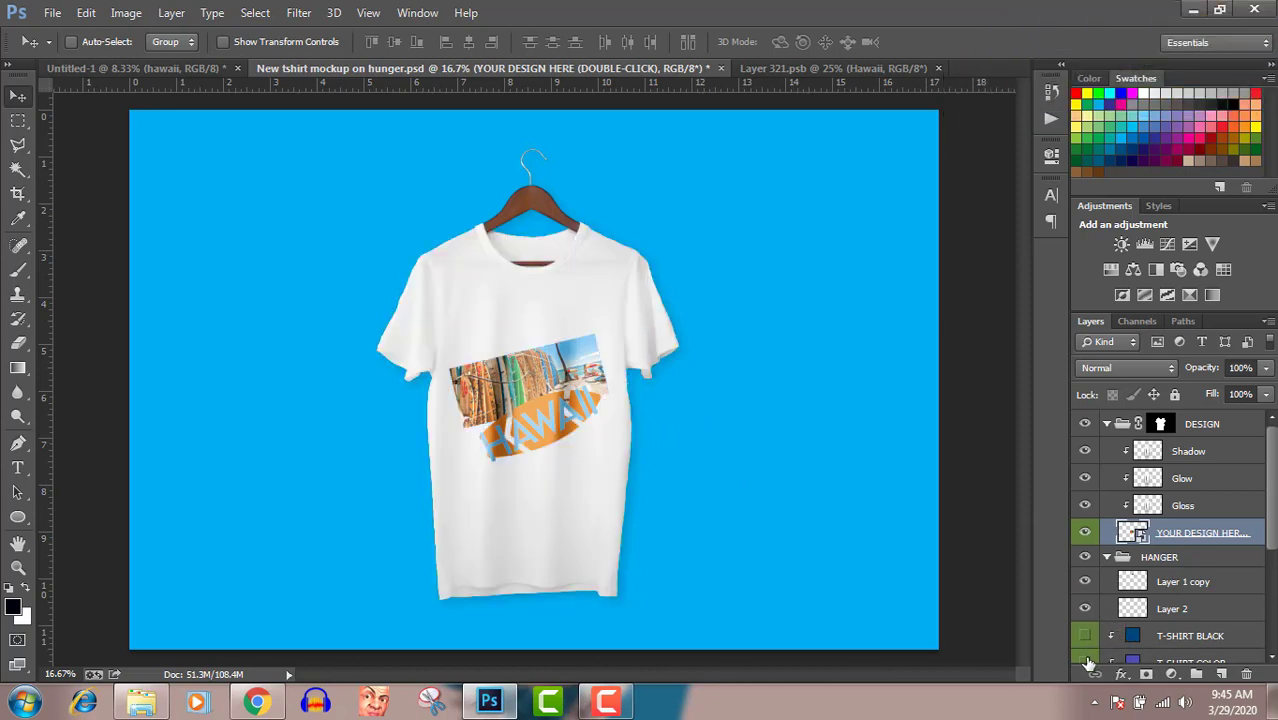
{"action": "left_click", "coordinate": [1086, 662]}
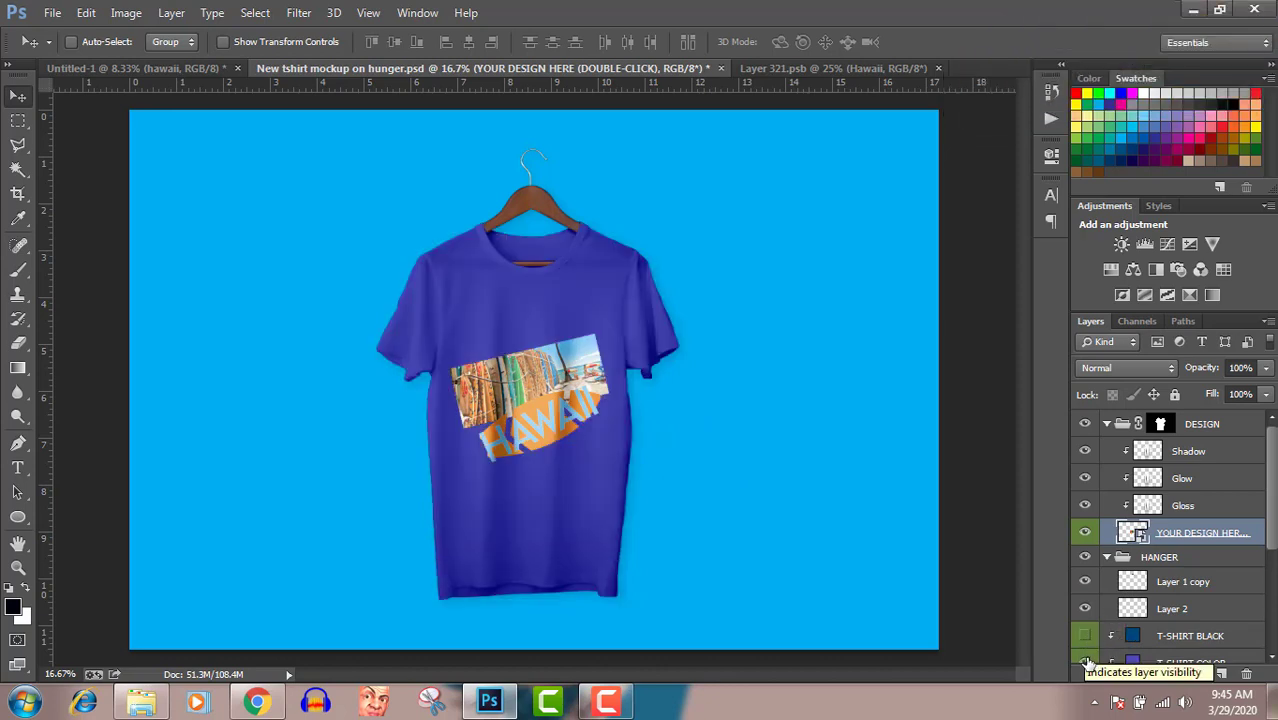
{"action": "left_click", "coordinate": [1086, 662]}
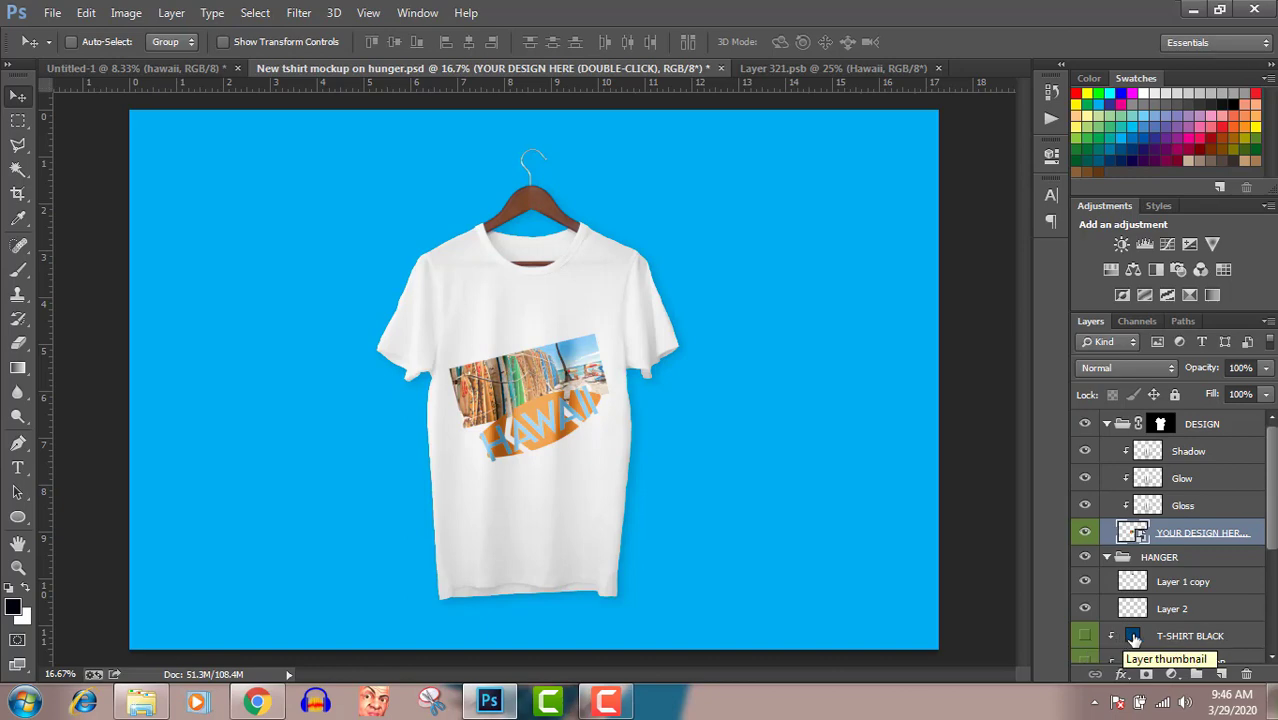
Step: Preview grey, black, red and orange swatches as the T-SHIRT BLACK layer's fill colour, and set it to yellow fff22d
{"action": "double_click", "coordinate": [1134, 637]}
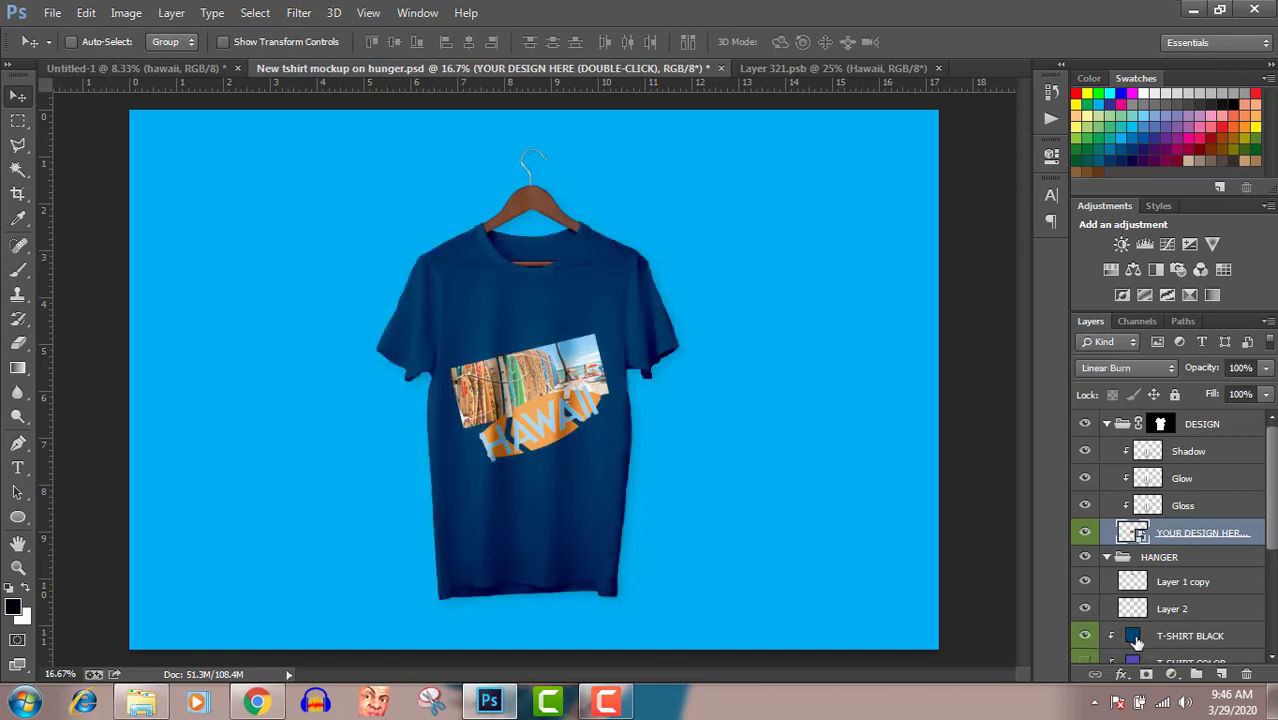
{"action": "left_click", "coordinate": [1013, 457]}
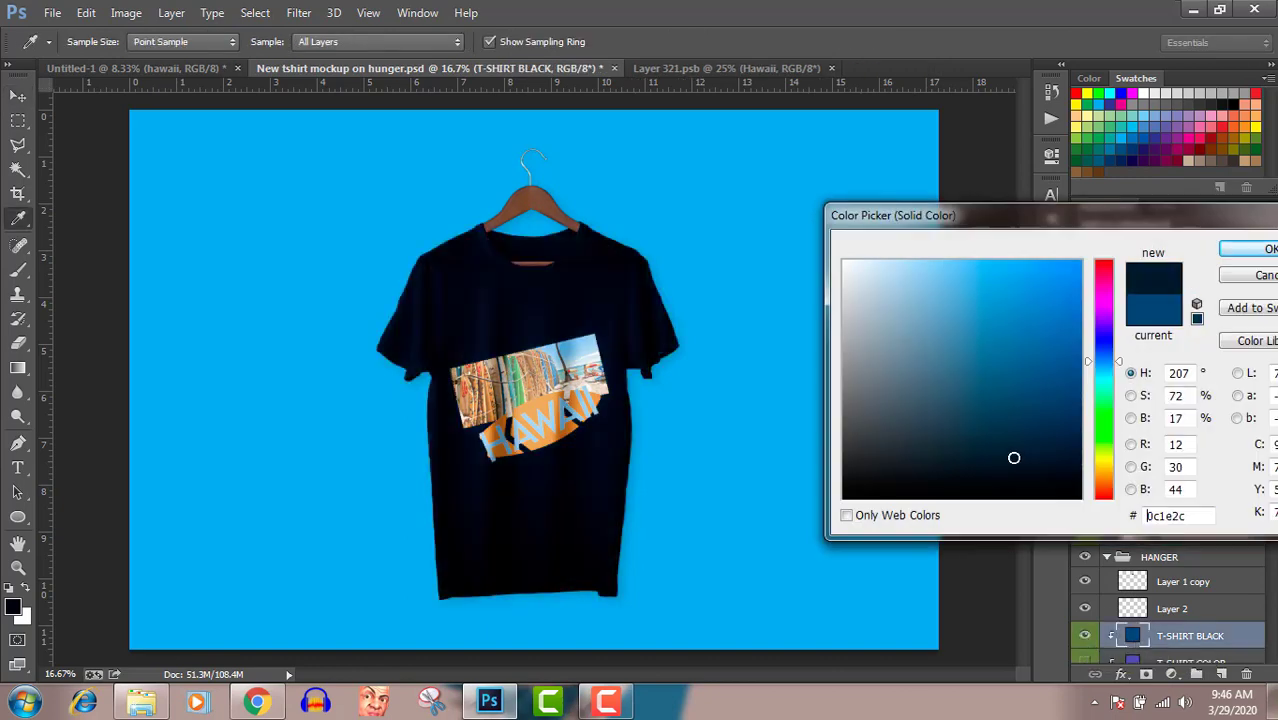
{"action": "left_click", "coordinate": [1084, 97]}
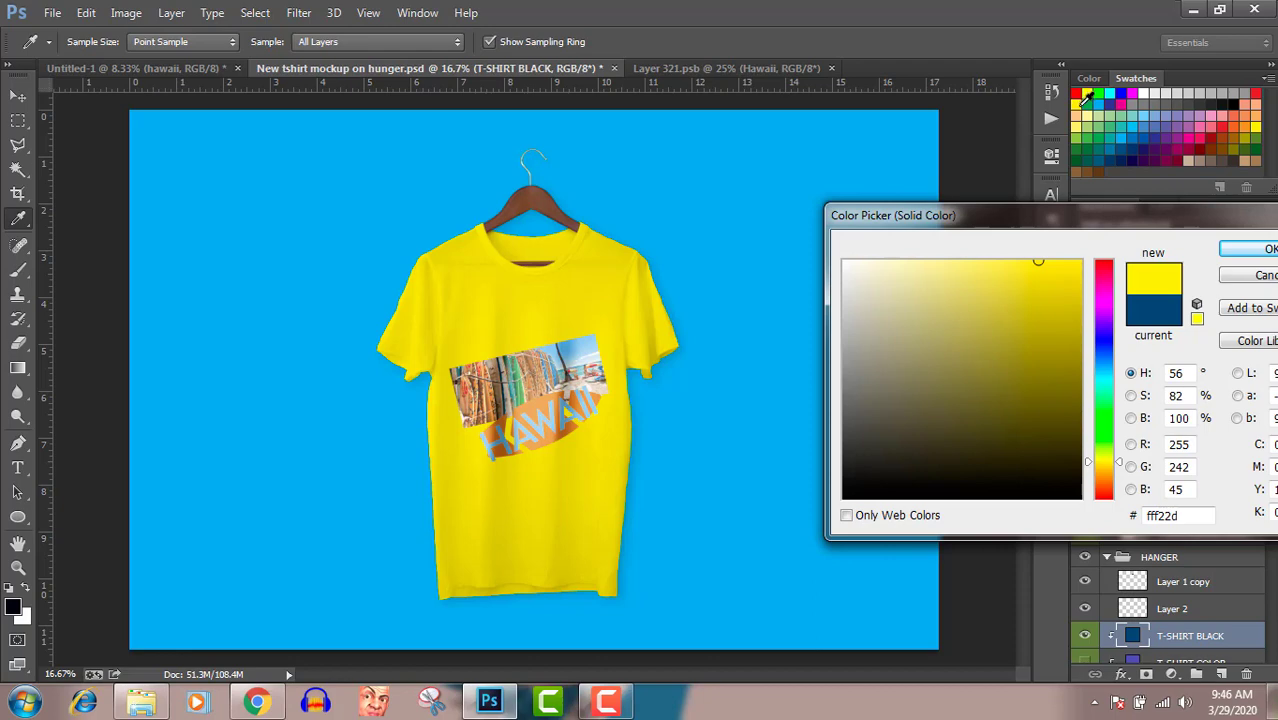
{"action": "left_click", "coordinate": [1142, 98]}
{"action": "left_click", "coordinate": [1150, 97]}
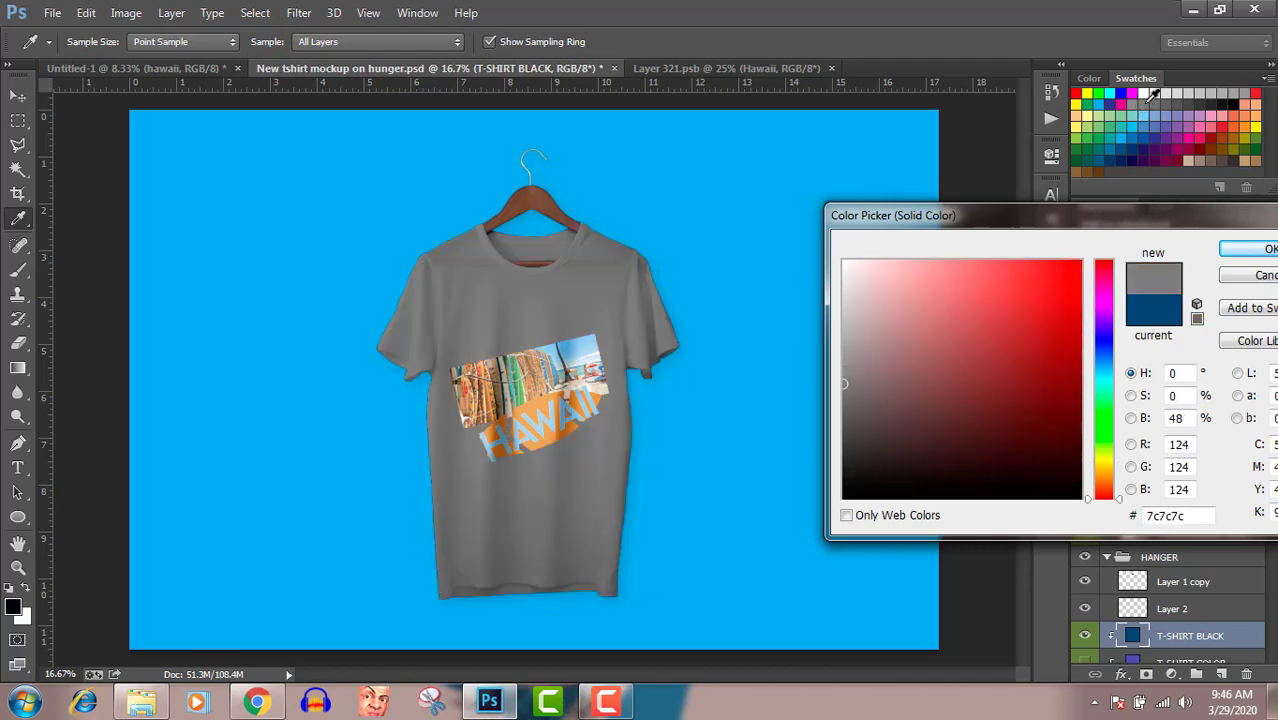
{"action": "left_click", "coordinate": [1177, 96]}
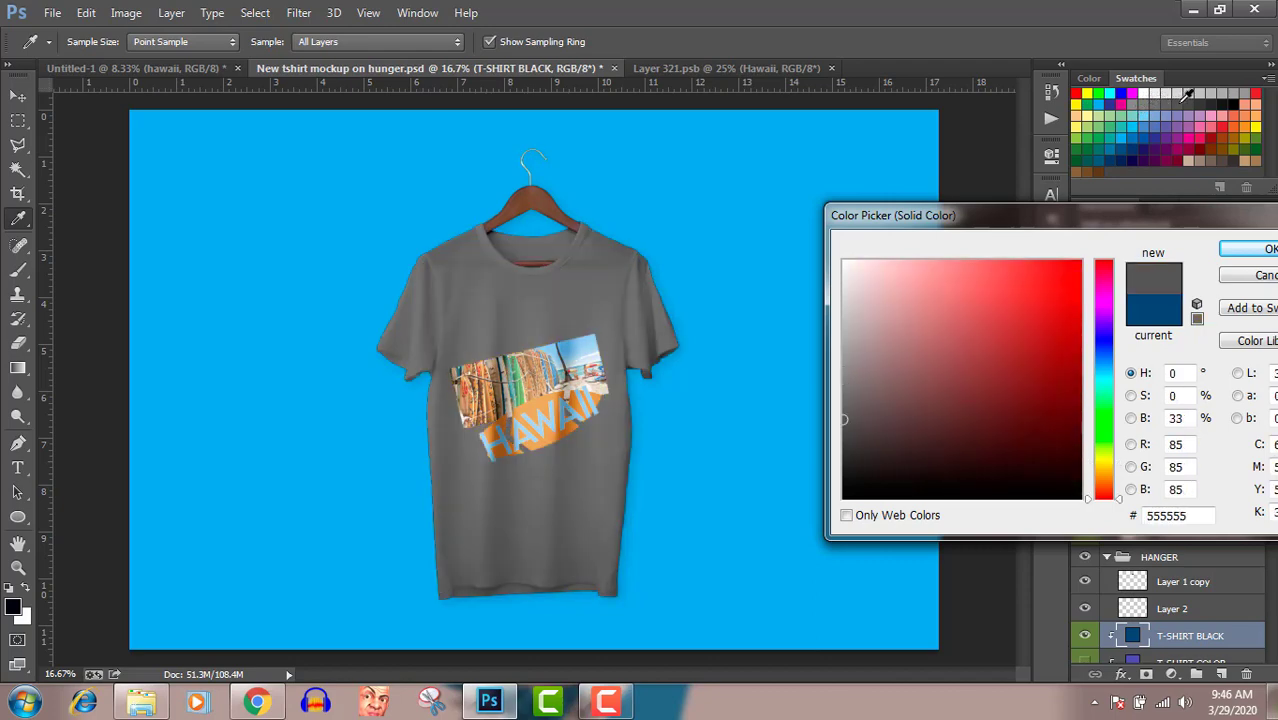
{"action": "left_click", "coordinate": [1202, 96]}
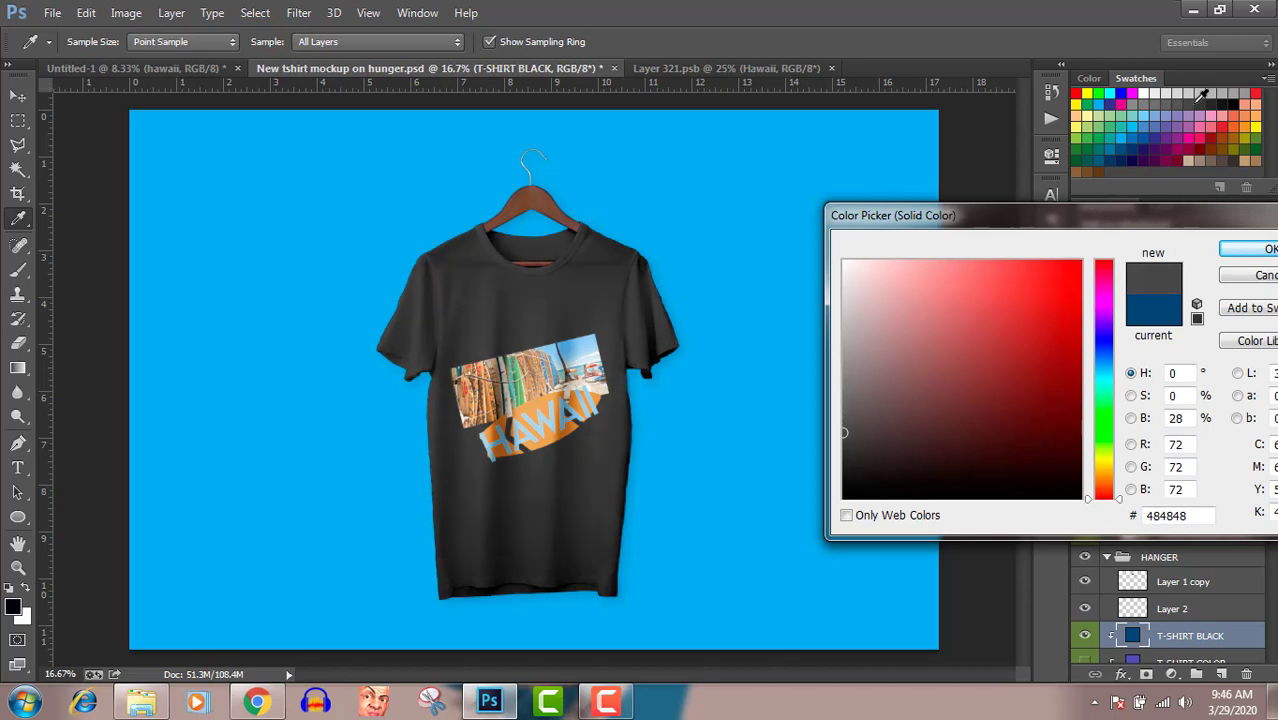
{"action": "left_click", "coordinate": [1214, 96]}
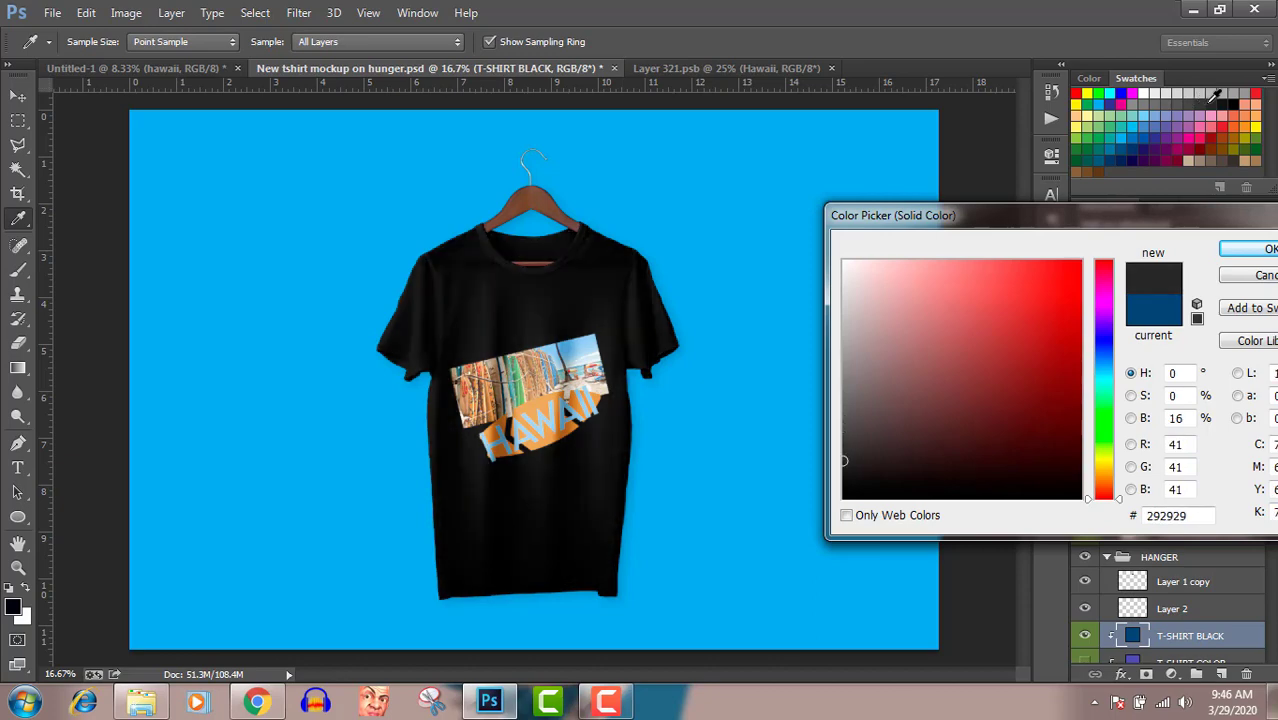
{"action": "left_click", "coordinate": [1240, 110]}
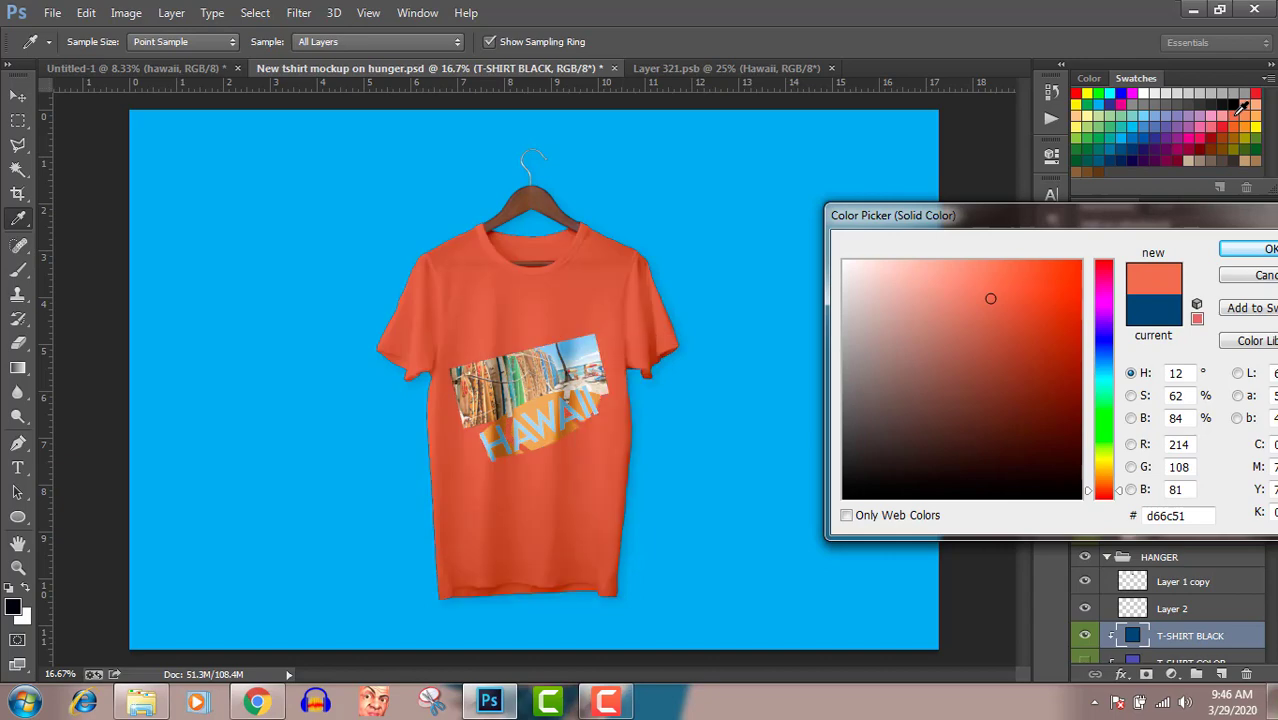
{"action": "left_click", "coordinate": [1236, 122]}
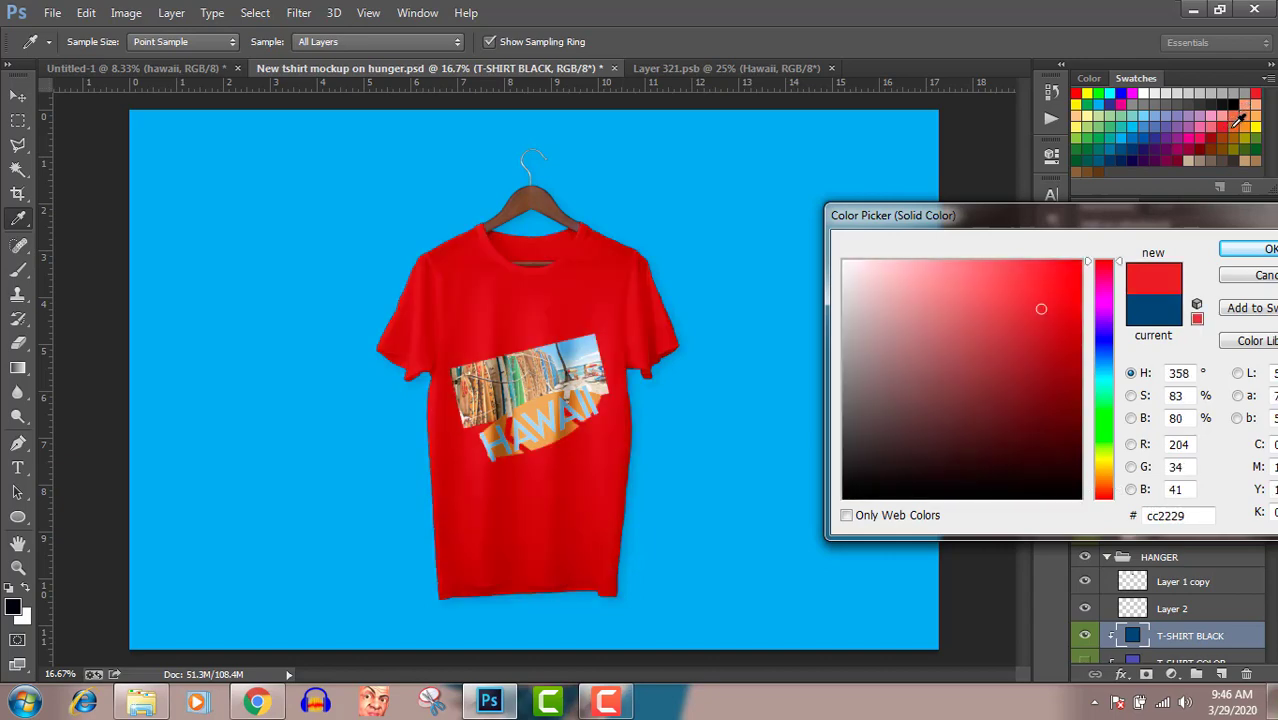
{"action": "left_click", "coordinate": [1238, 121]}
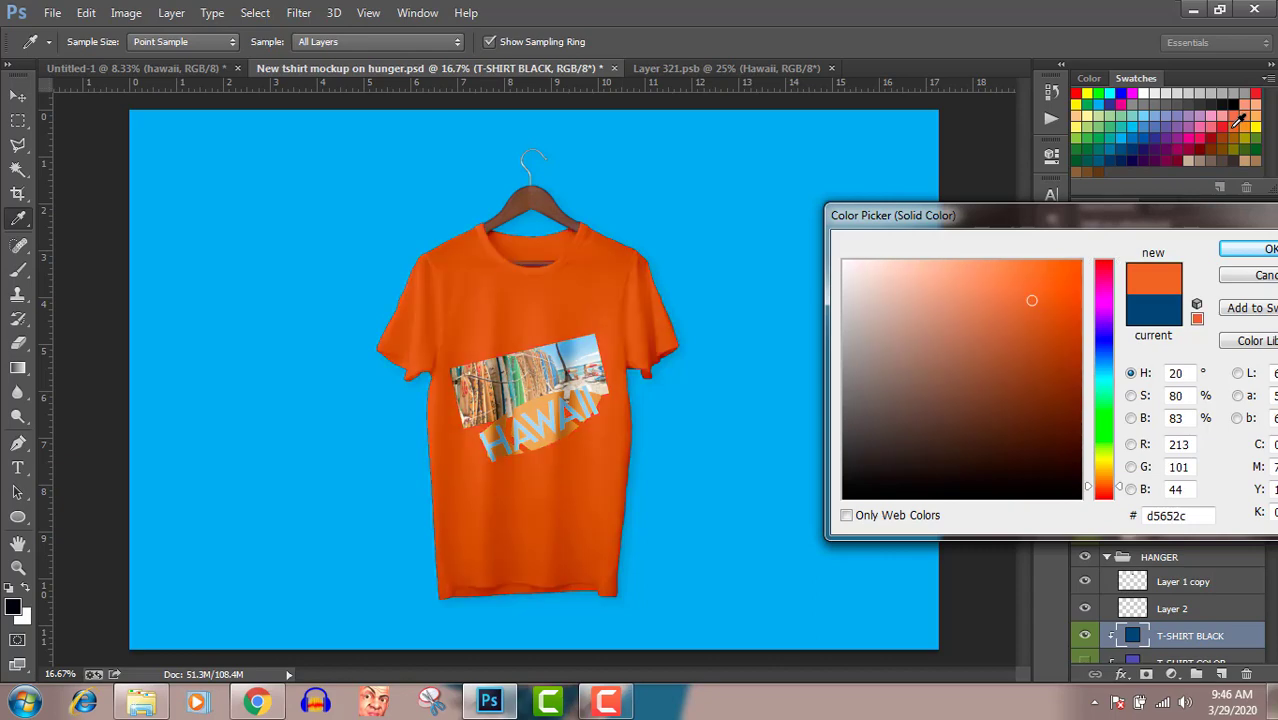
{"action": "left_click", "coordinate": [1250, 122]}
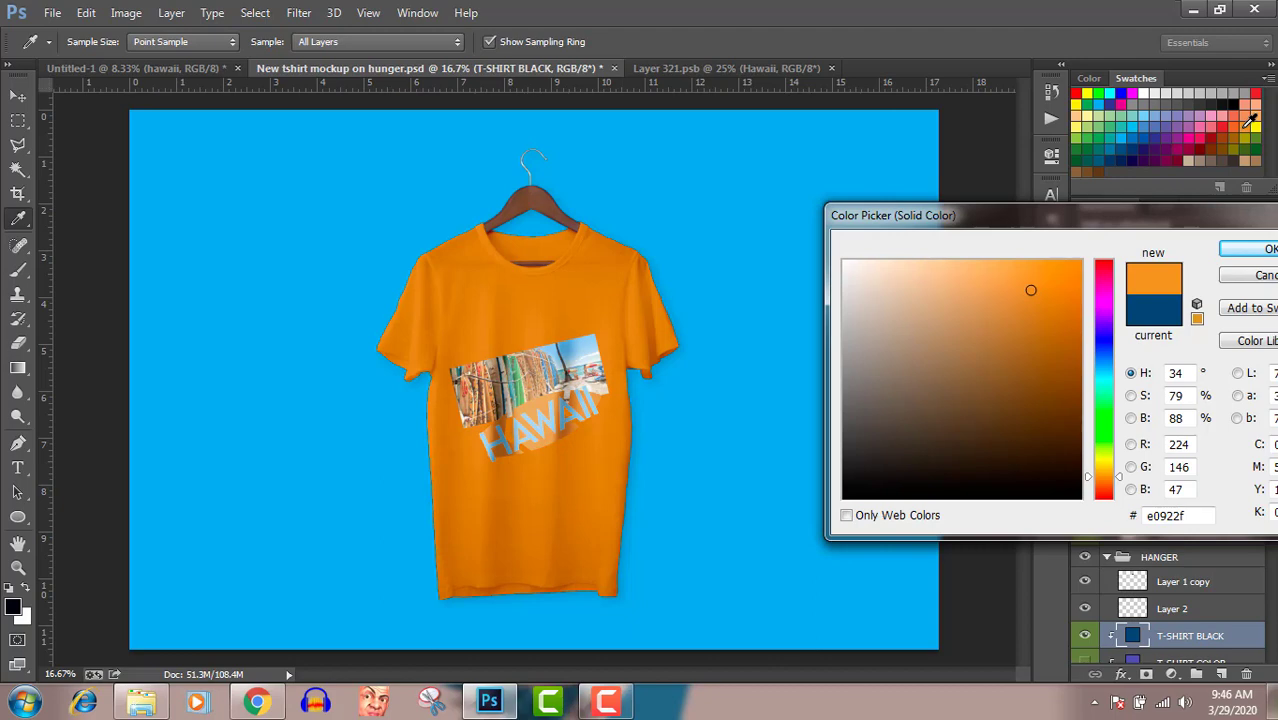
{"action": "left_click", "coordinate": [1253, 126]}
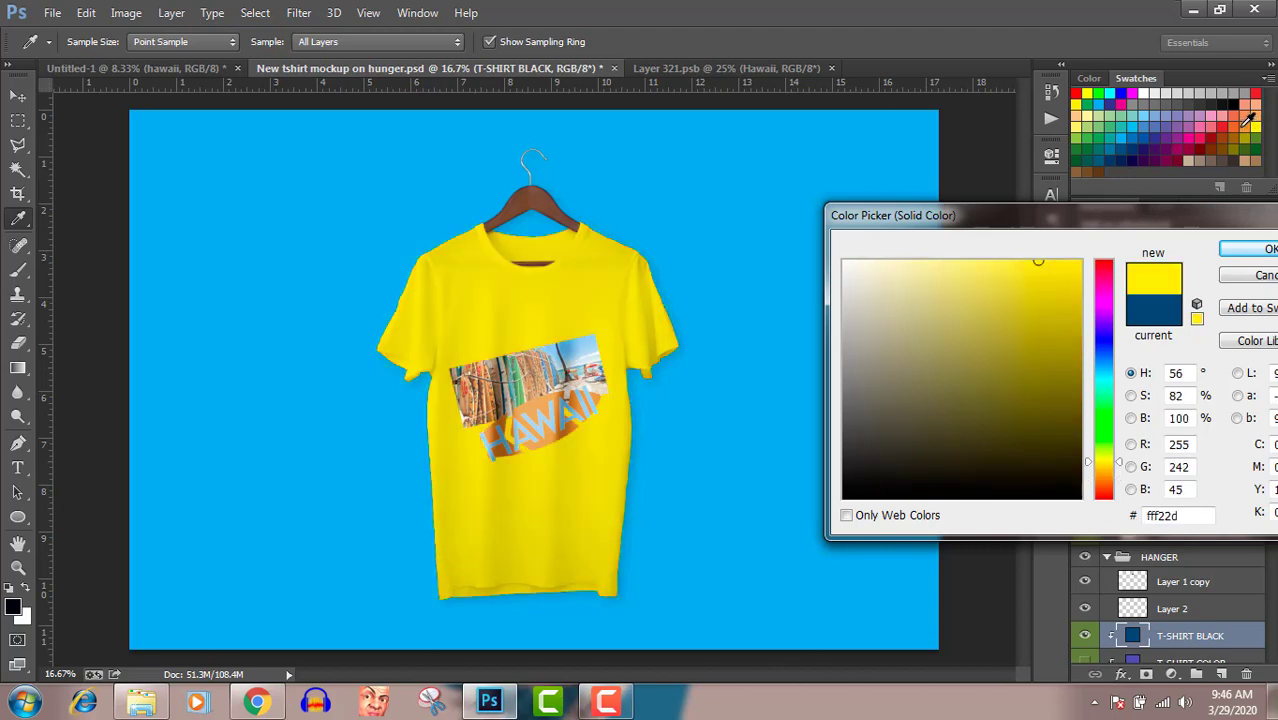
{"action": "left_click", "coordinate": [1256, 250]}
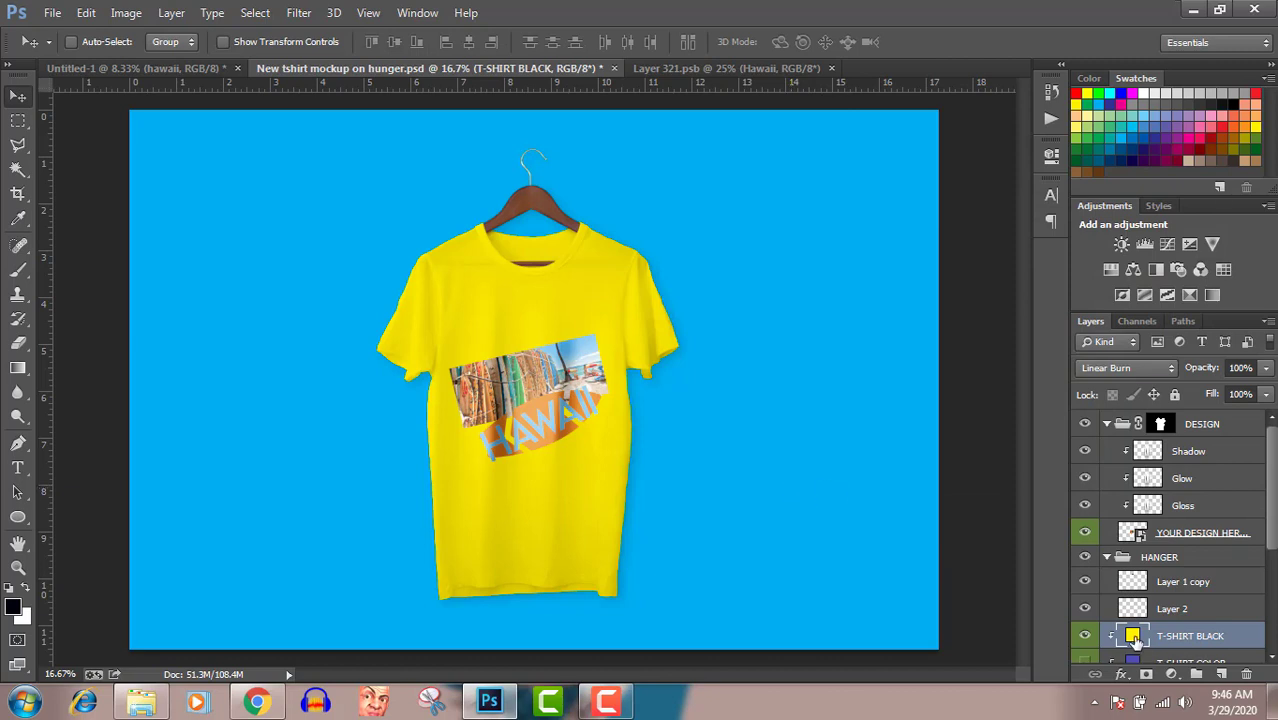
Step: Move the YOUR DESIGN HERE layer slightly up on the shirt, rotate it nearly level at about 1.65°, and centre it on the chest
{"action": "left_click", "coordinate": [1191, 534]}
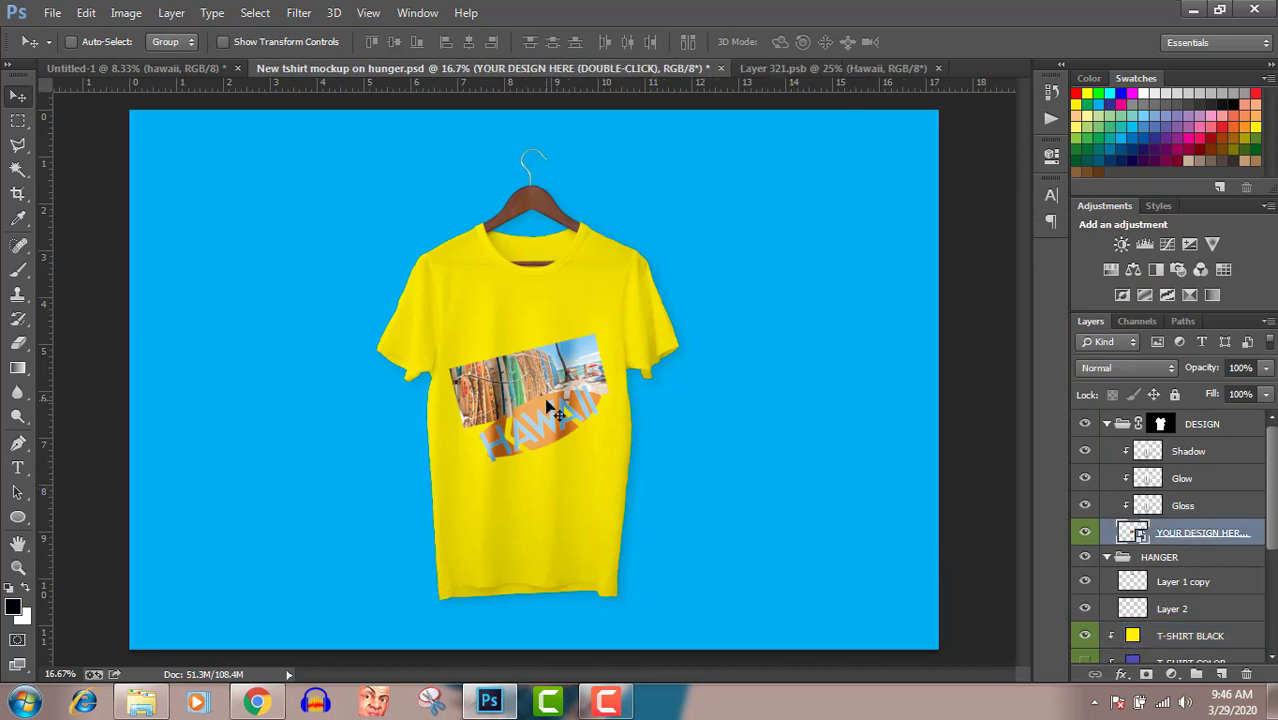
{"action": "left_click_drag", "start_coordinate": [546, 416], "coordinate": [549, 403]}
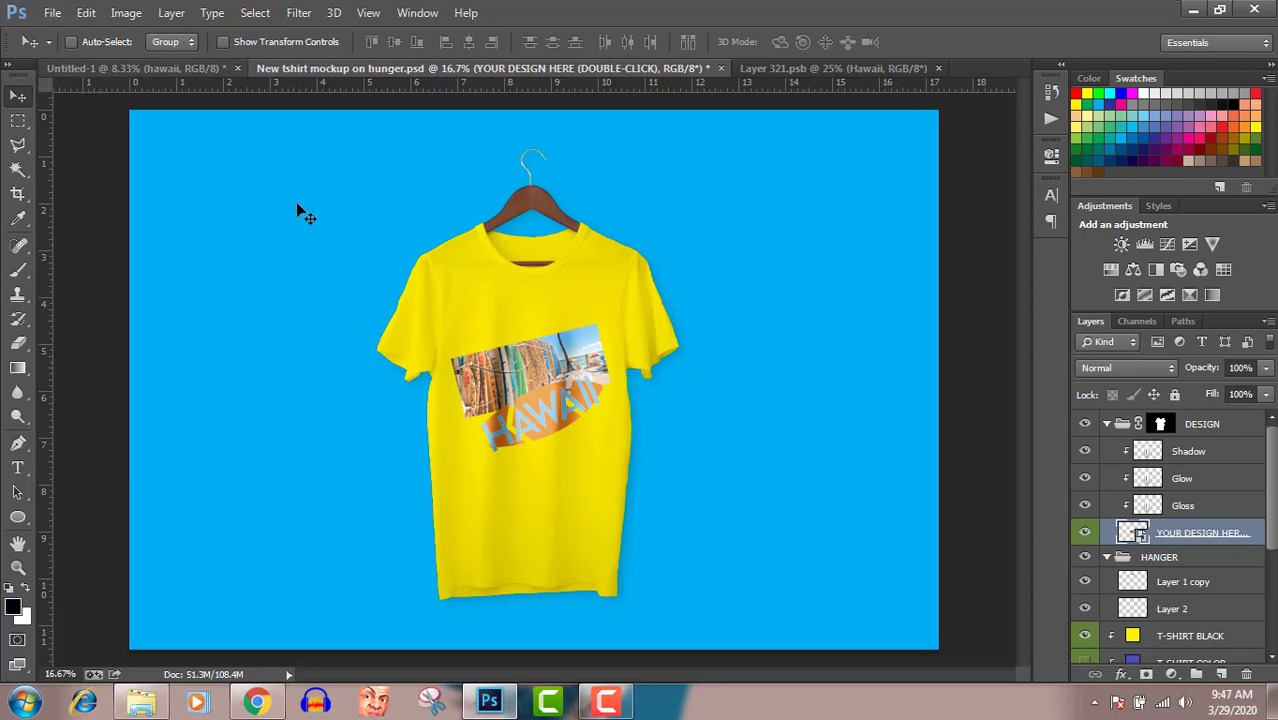
{"action": "key", "text": "ctrl+t"}
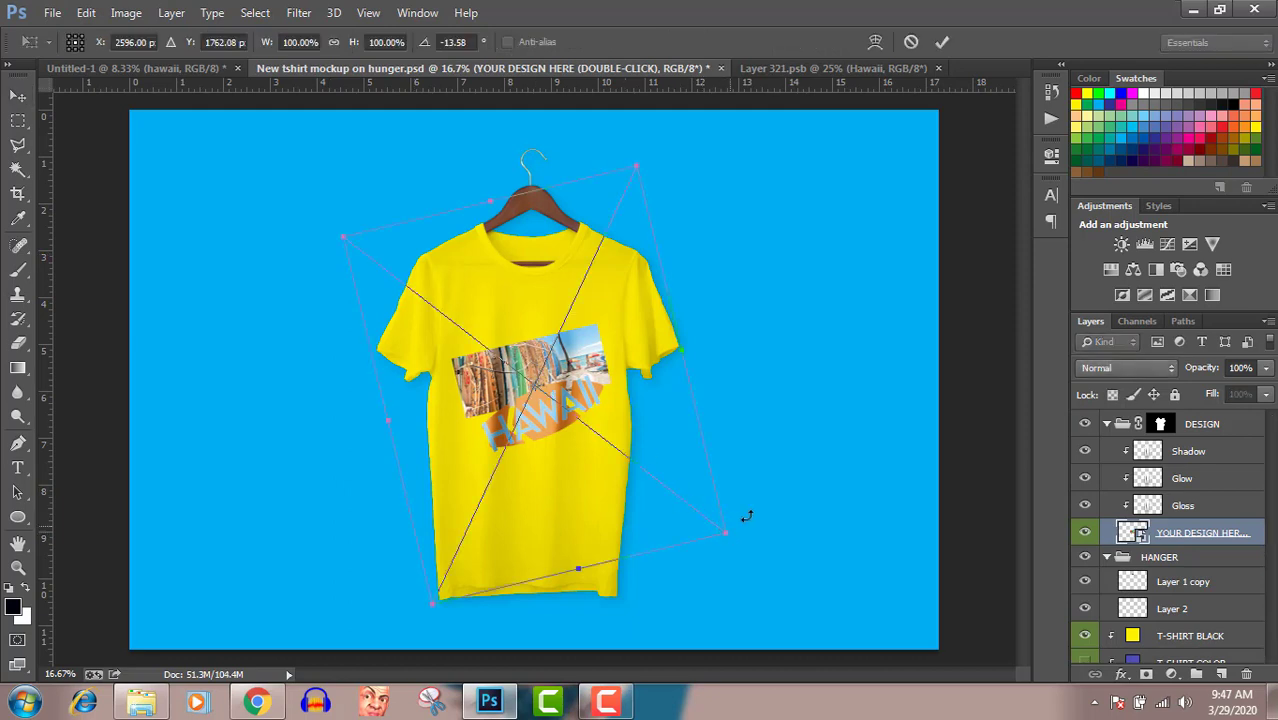
{"action": "left_click_drag", "start_coordinate": [754, 531], "coordinate": [705, 582]}
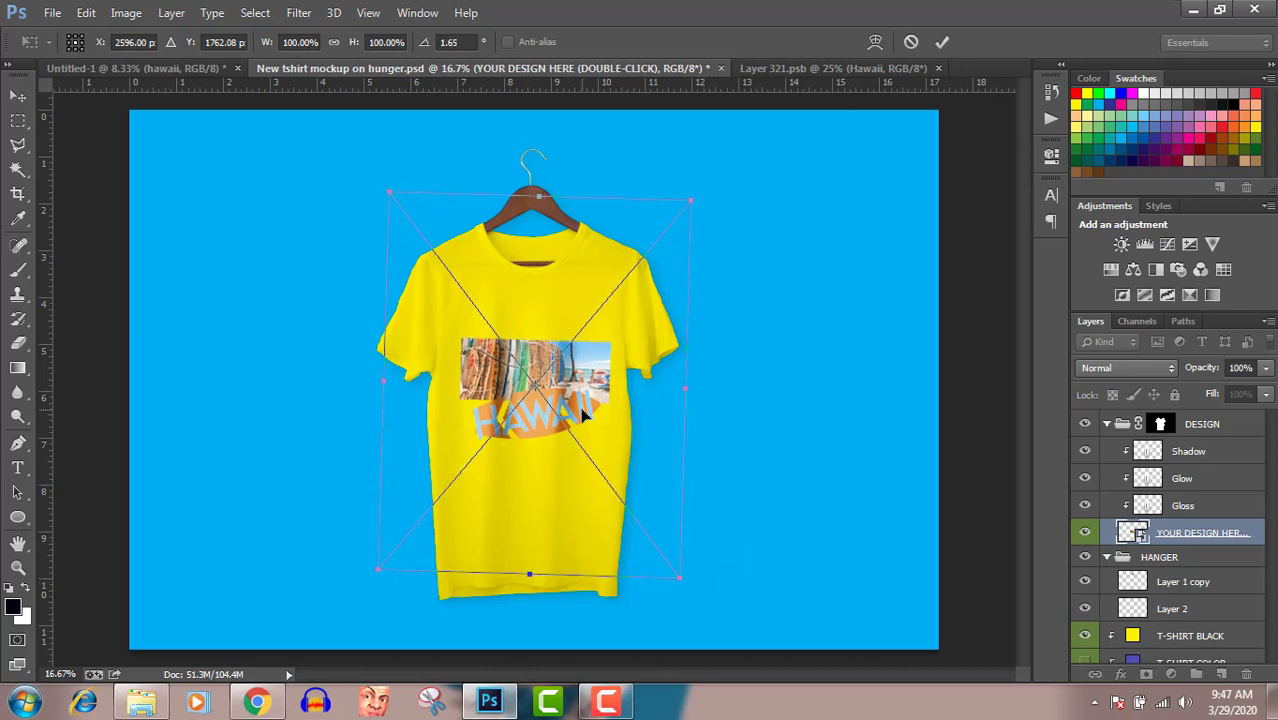
{"action": "left_click_drag", "start_coordinate": [584, 417], "coordinate": [577, 405]}
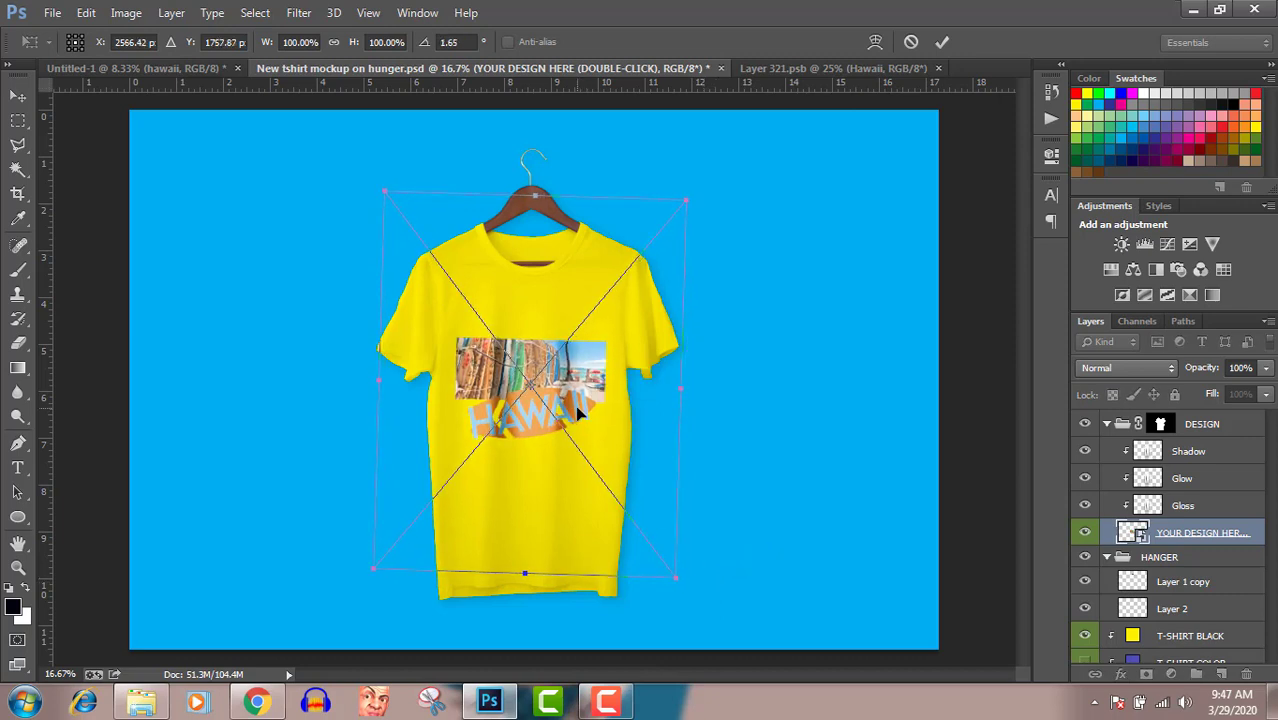
{"action": "key", "text": "Return"}
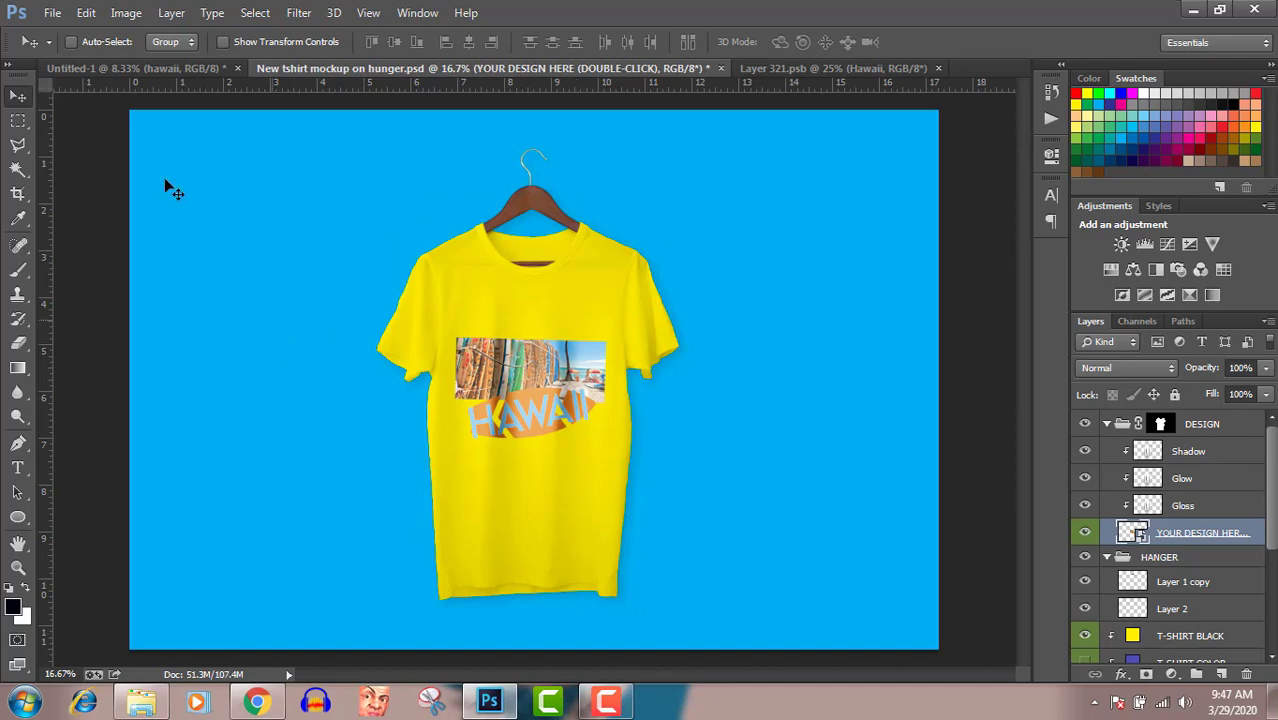
Step: Start saving the mockup under a new name, choosing the Pictures library and the file name Hawaii full
{"action": "left_click", "coordinate": [52, 13]}
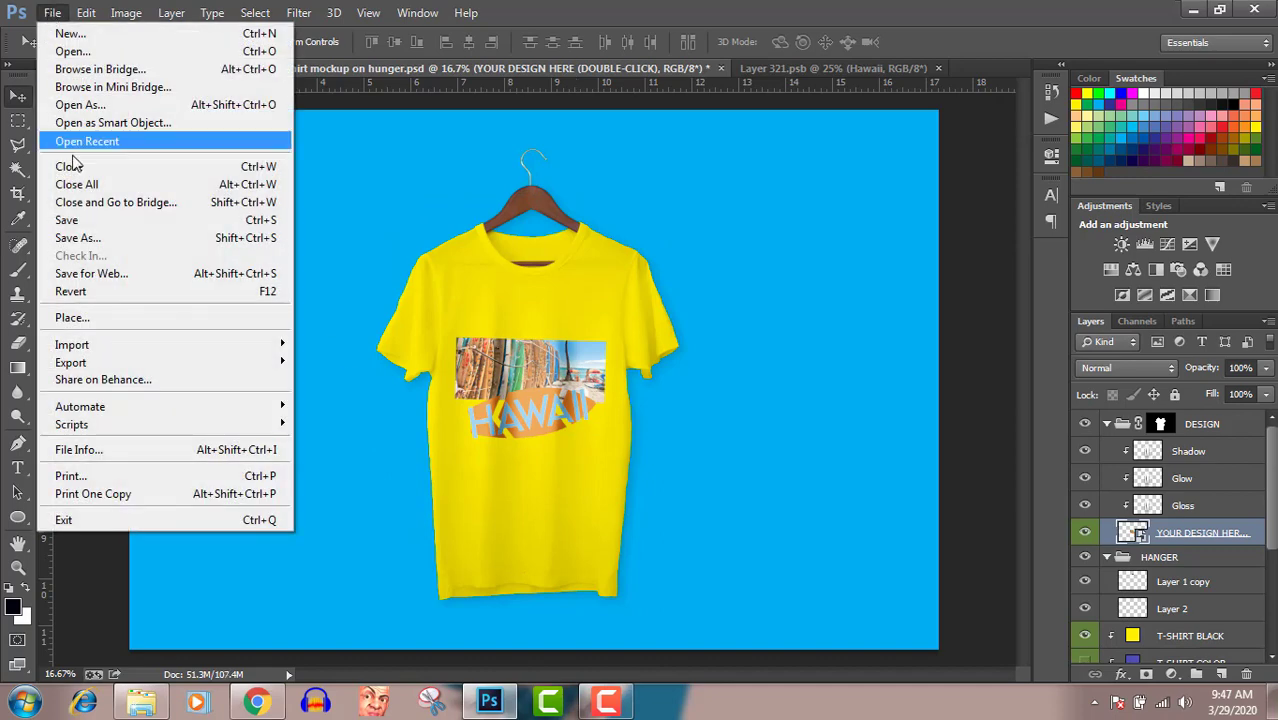
{"action": "left_click", "coordinate": [77, 238]}
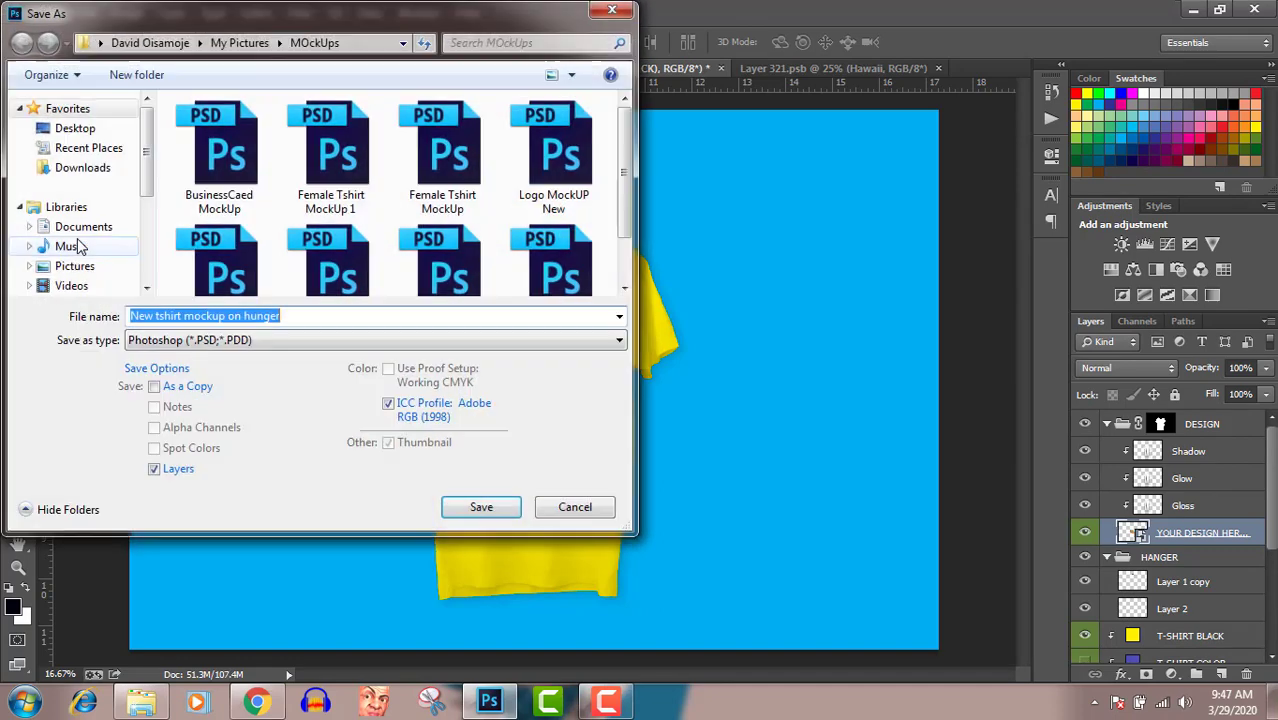
{"action": "left_click", "coordinate": [74, 267]}
{"action": "left_click", "coordinate": [168, 316]}
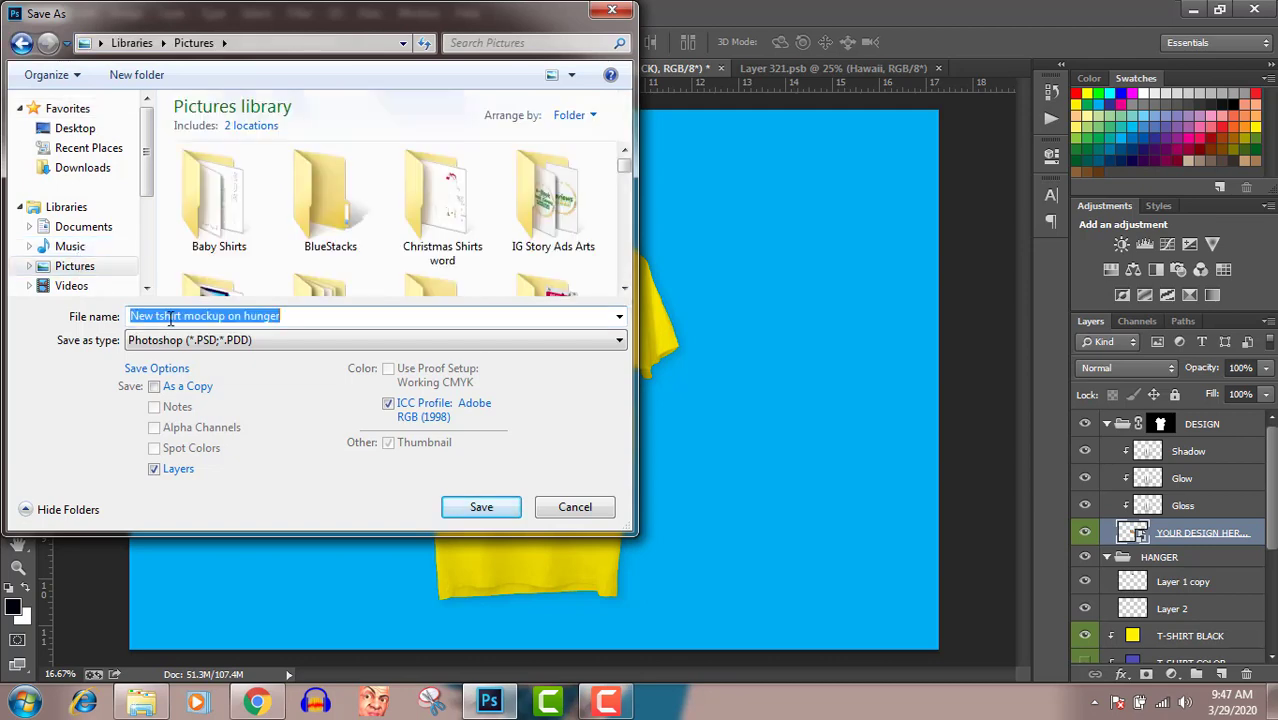
{"action": "type", "text": "ha"}
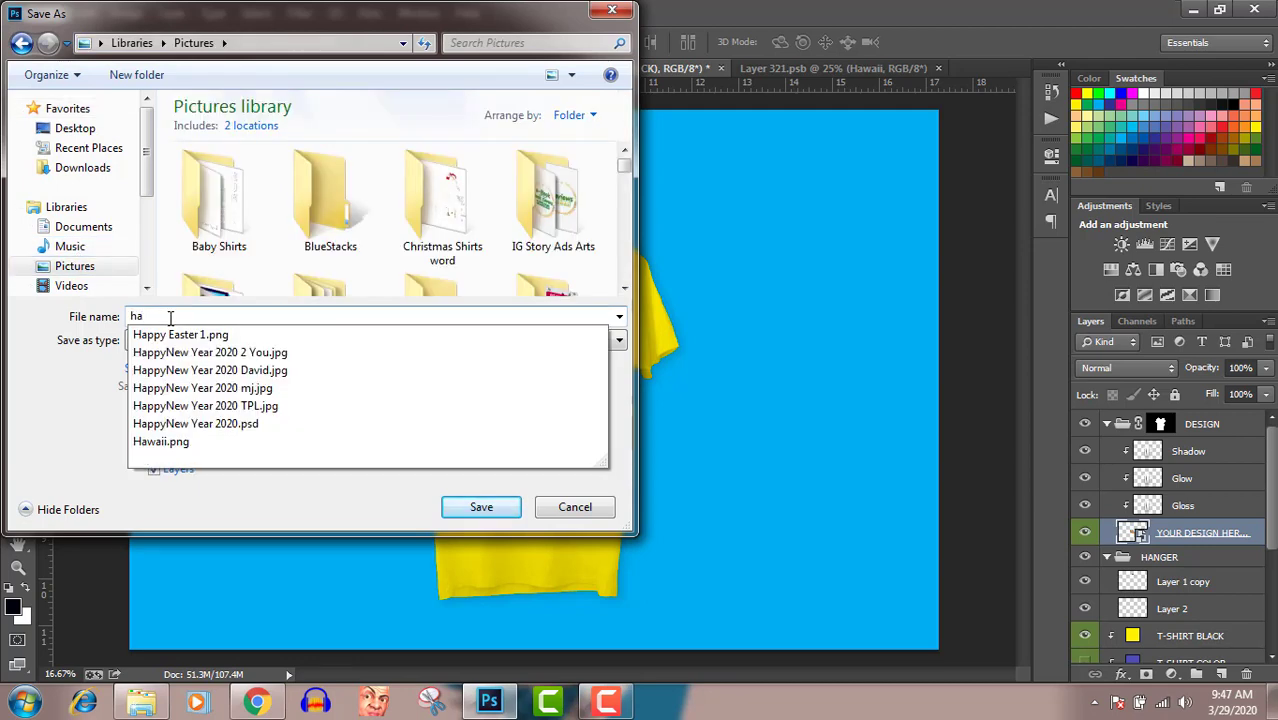
{"action": "key", "text": "Up"}
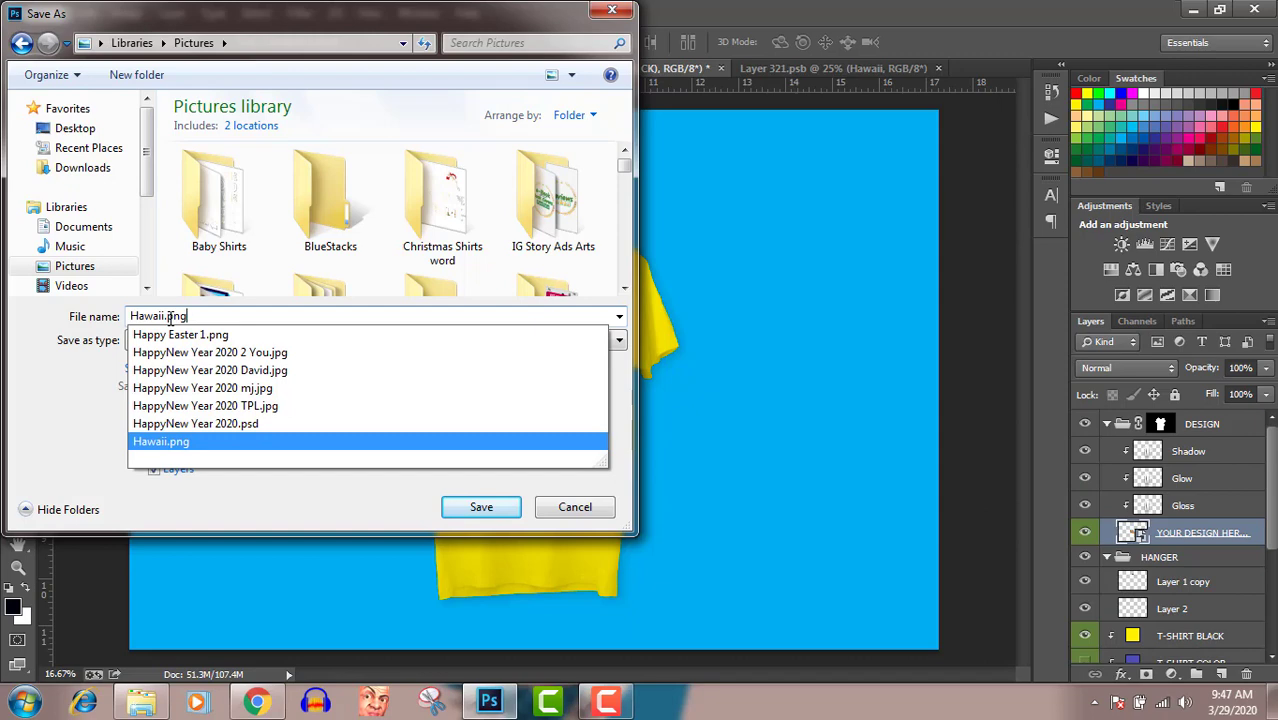
{"action": "key", "text": "BackSpace"}
{"action": "key", "text": "BackSpace"}
{"action": "key", "text": "BackSpace"}
{"action": "key", "text": "BackSpace"}
{"action": "type", "text": "f"}
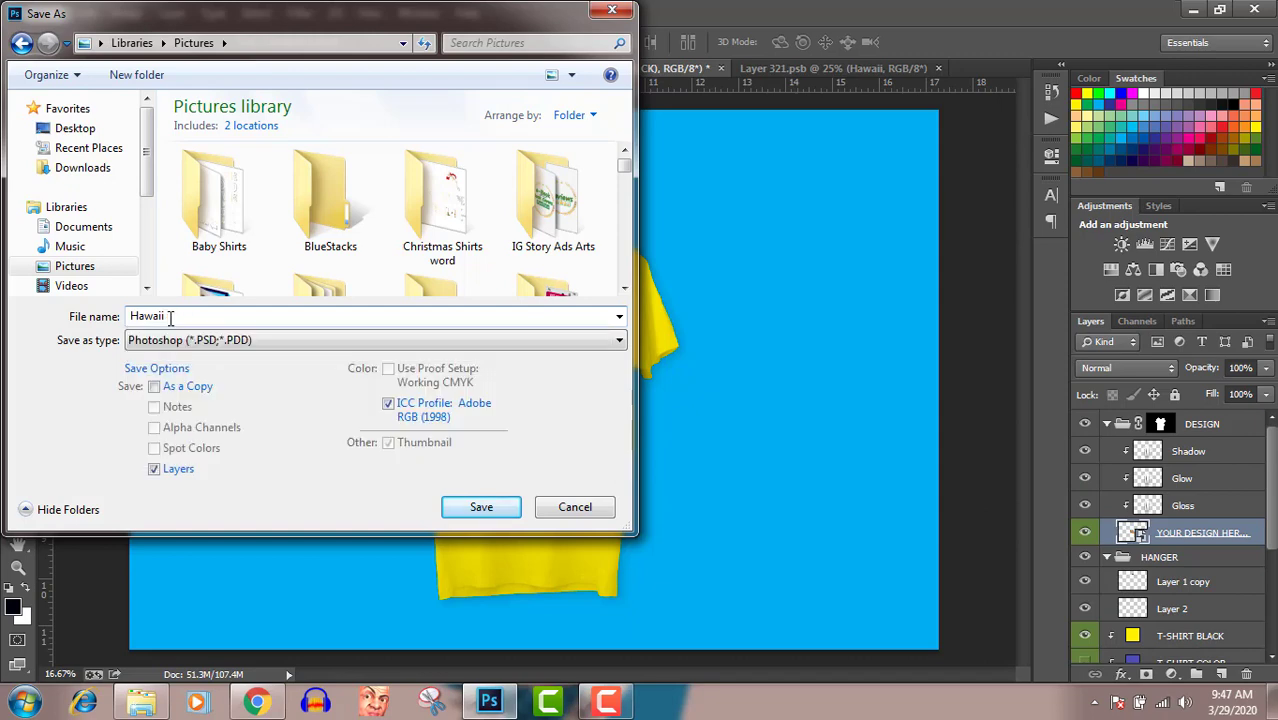
{"action": "type", "text": "ull"}
Step: Save the file in JPEG format at Maximum quality 12 with the Baseline ("Standard") option
{"action": "left_click", "coordinate": [208, 340]}
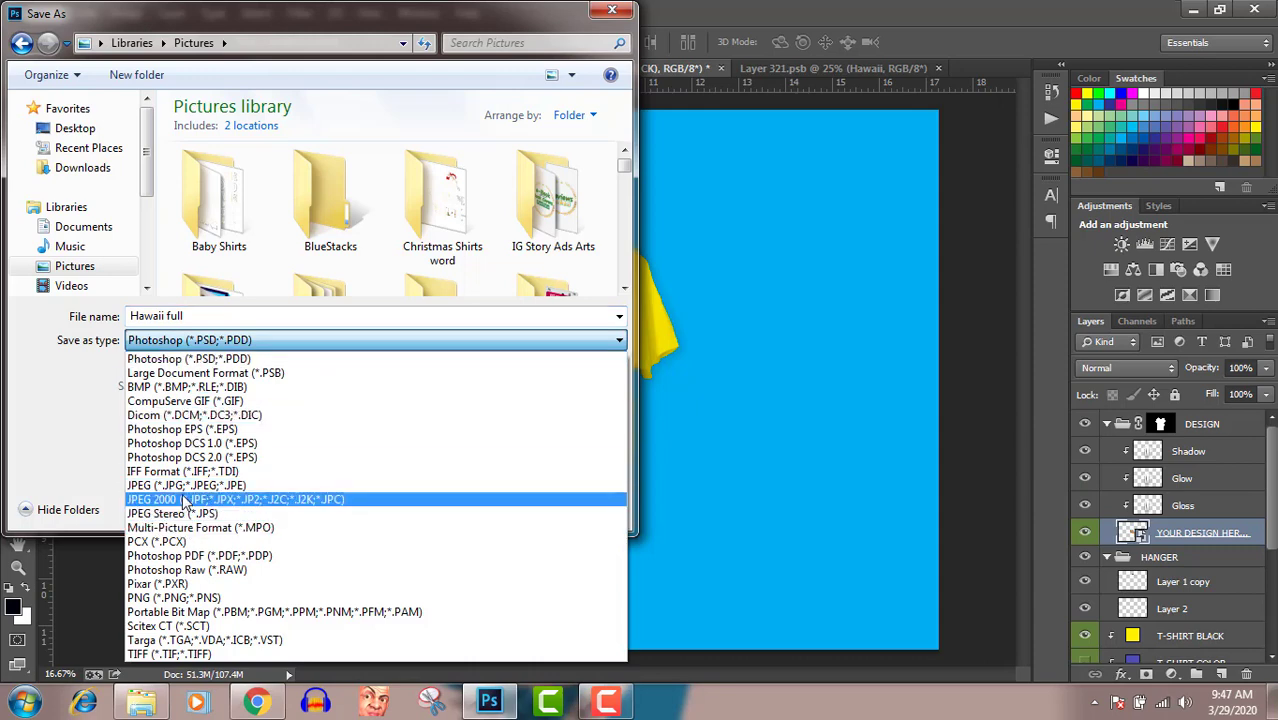
{"action": "left_click", "coordinate": [187, 485]}
{"action": "left_click", "coordinate": [489, 508]}
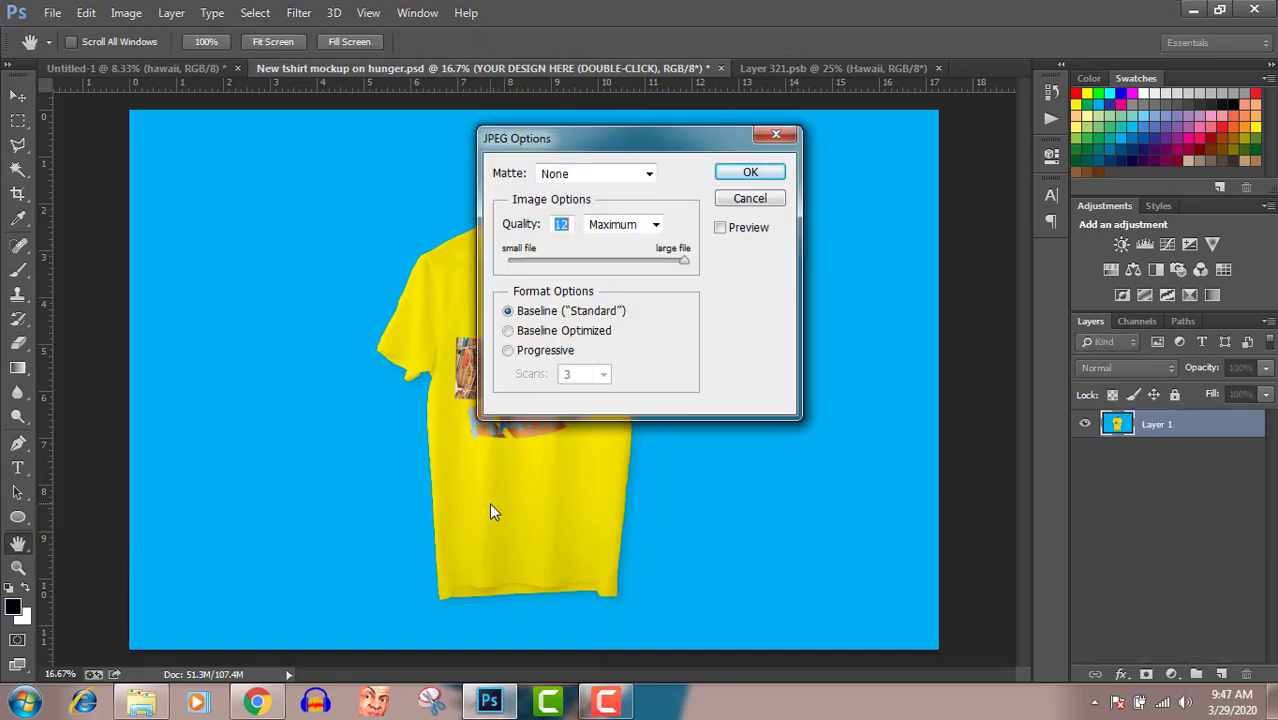
{"action": "left_click", "coordinate": [749, 173]}
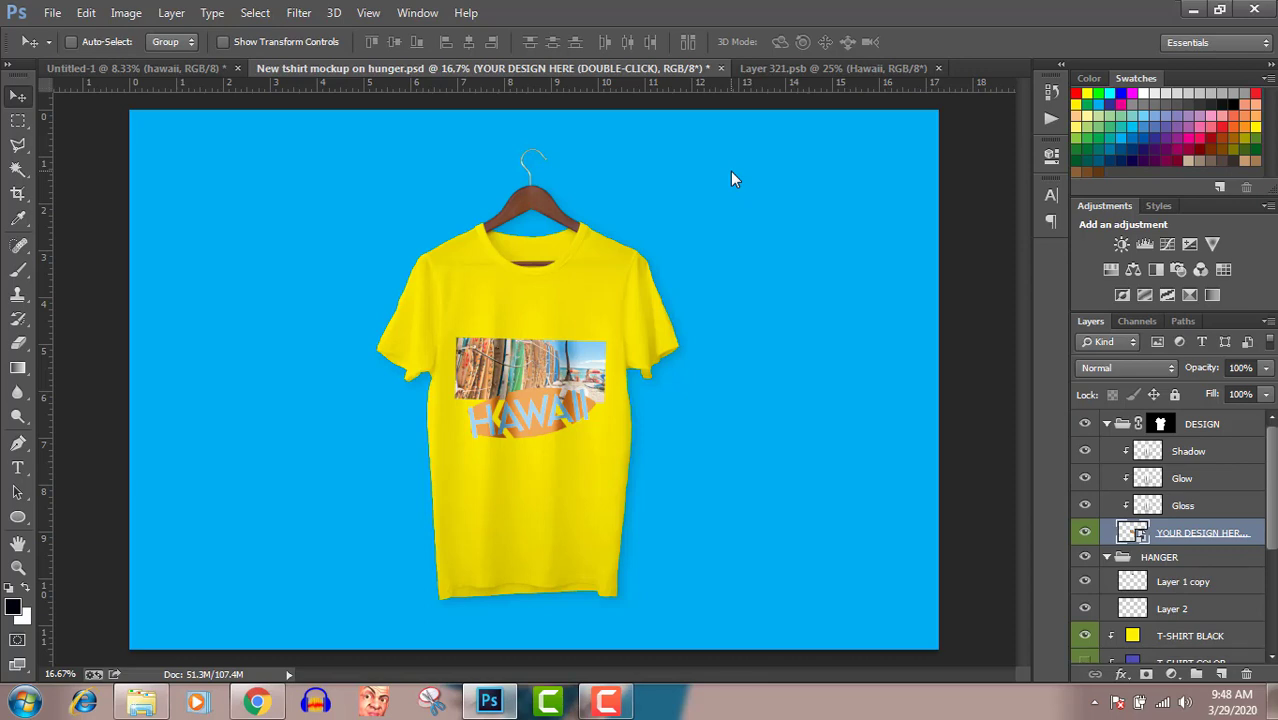
{"action": "left_click", "coordinate": [610, 700]}
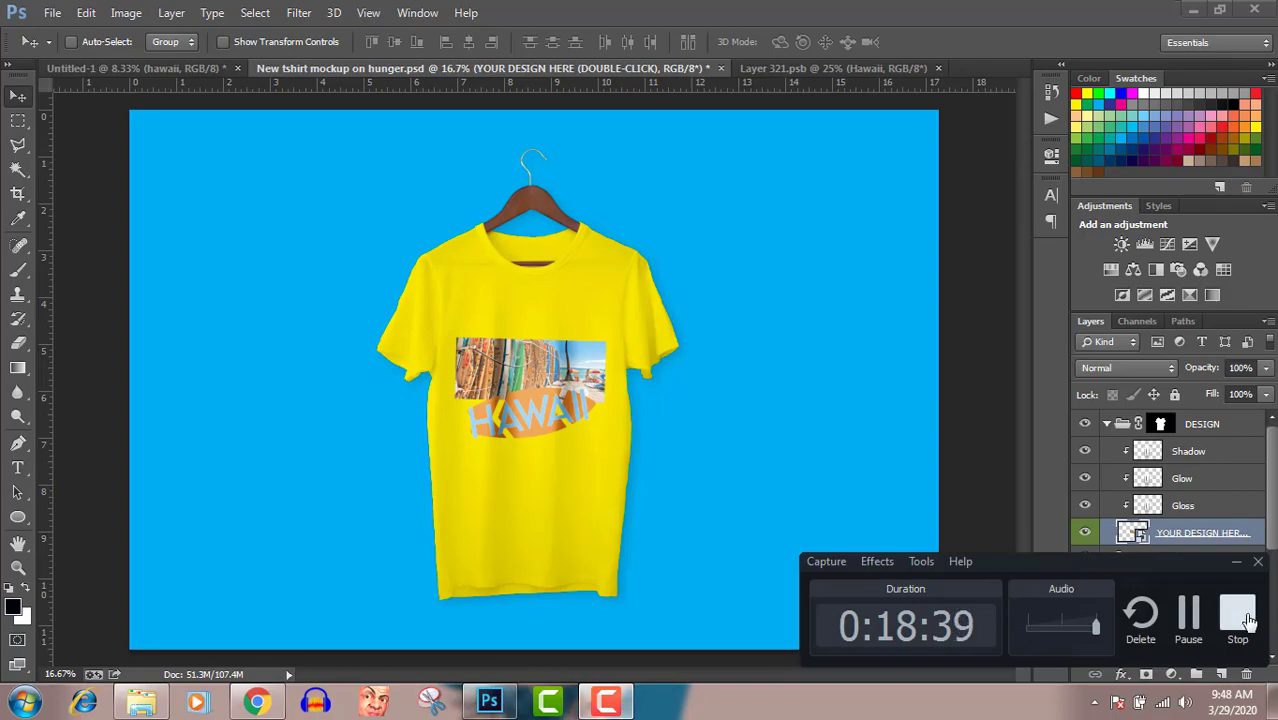